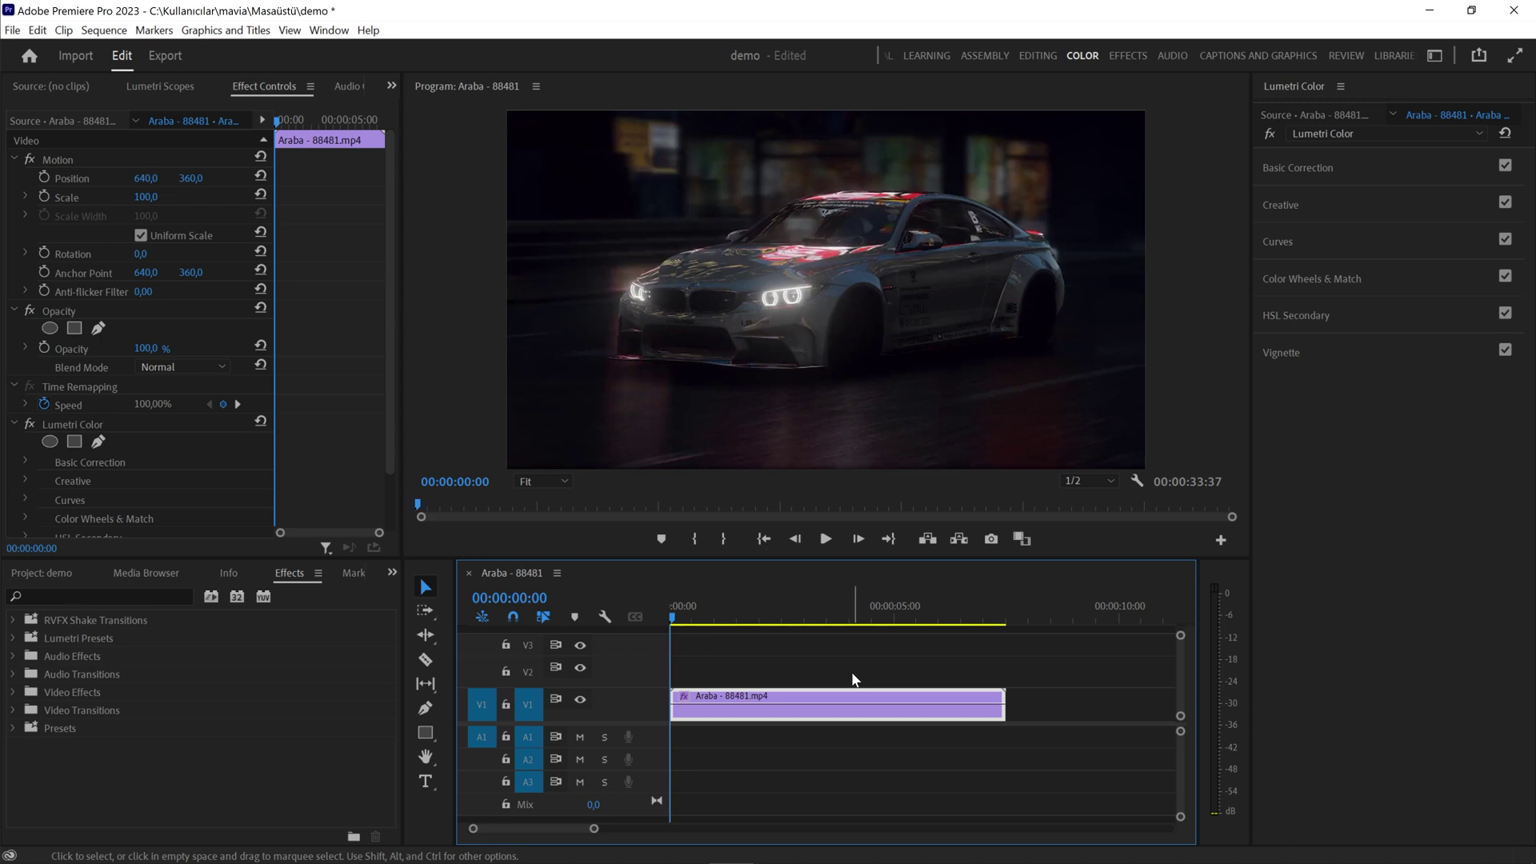
Preview the car clip, then return to its first frame.
{"action": "left_click", "coordinate": [824, 539]}
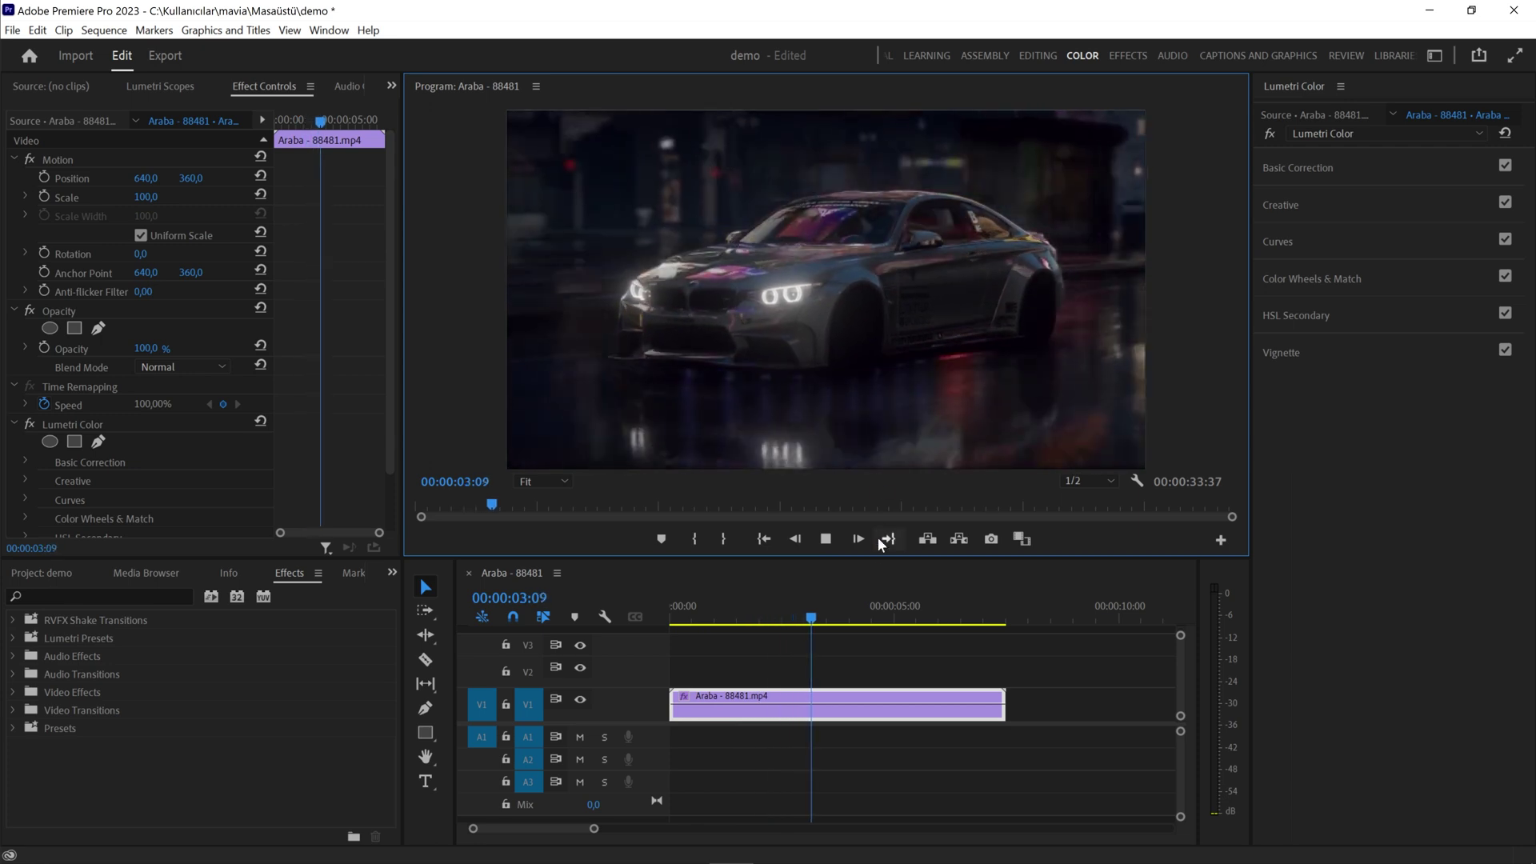
{"action": "left_click", "coordinate": [854, 617]}
{"action": "left_click_drag", "start_coordinate": [820, 616], "coordinate": [654, 636]}
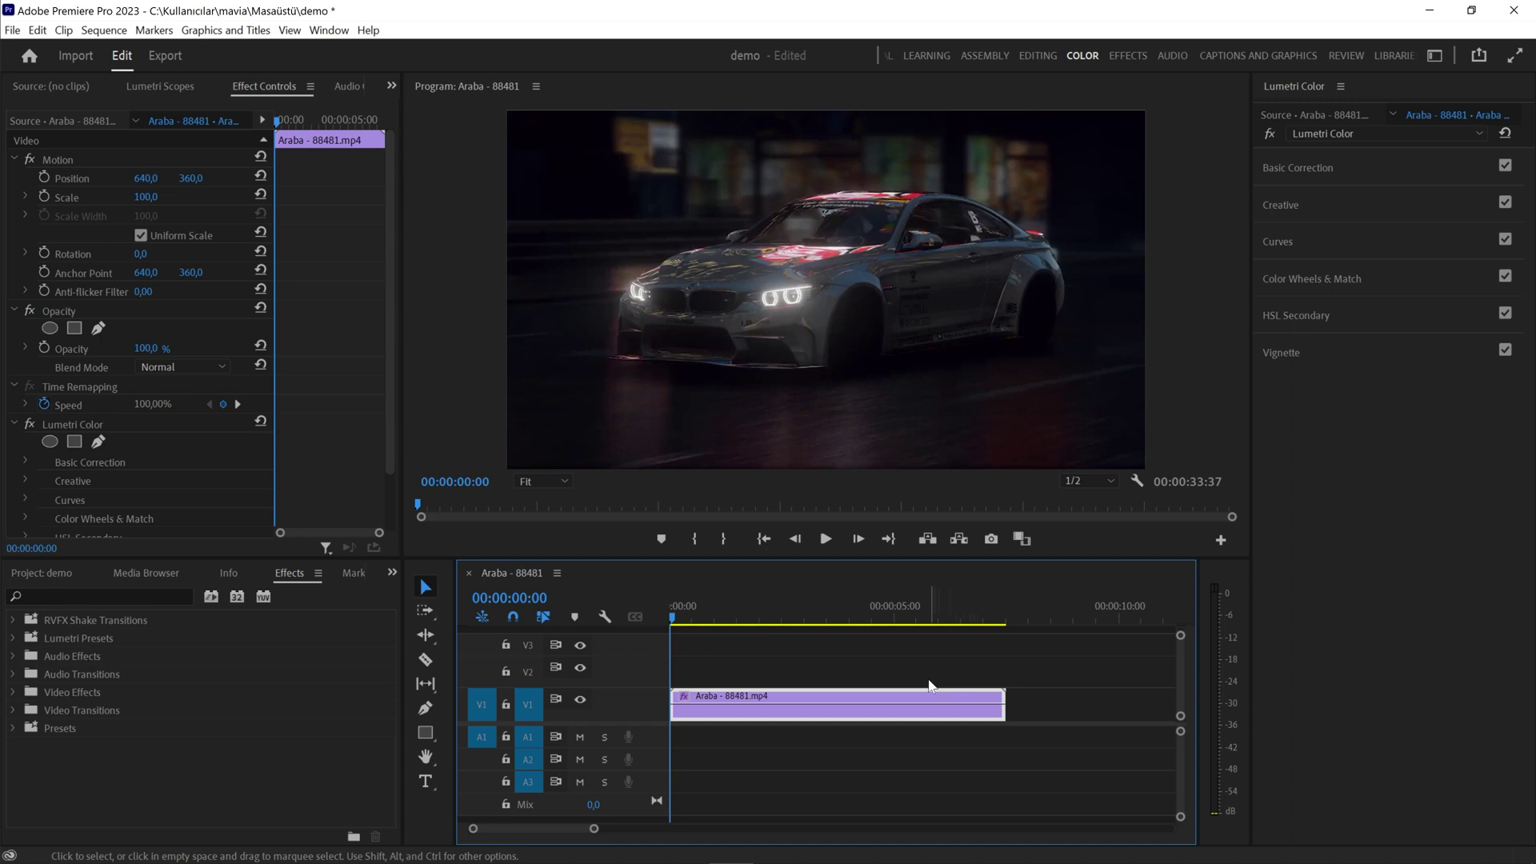
Apply the SL BLUE DAY4NITE creative look at 55.6 intensity and compare it off and on.
{"action": "left_click", "coordinate": [1282, 207]}
{"action": "left_click", "coordinate": [1324, 232]}
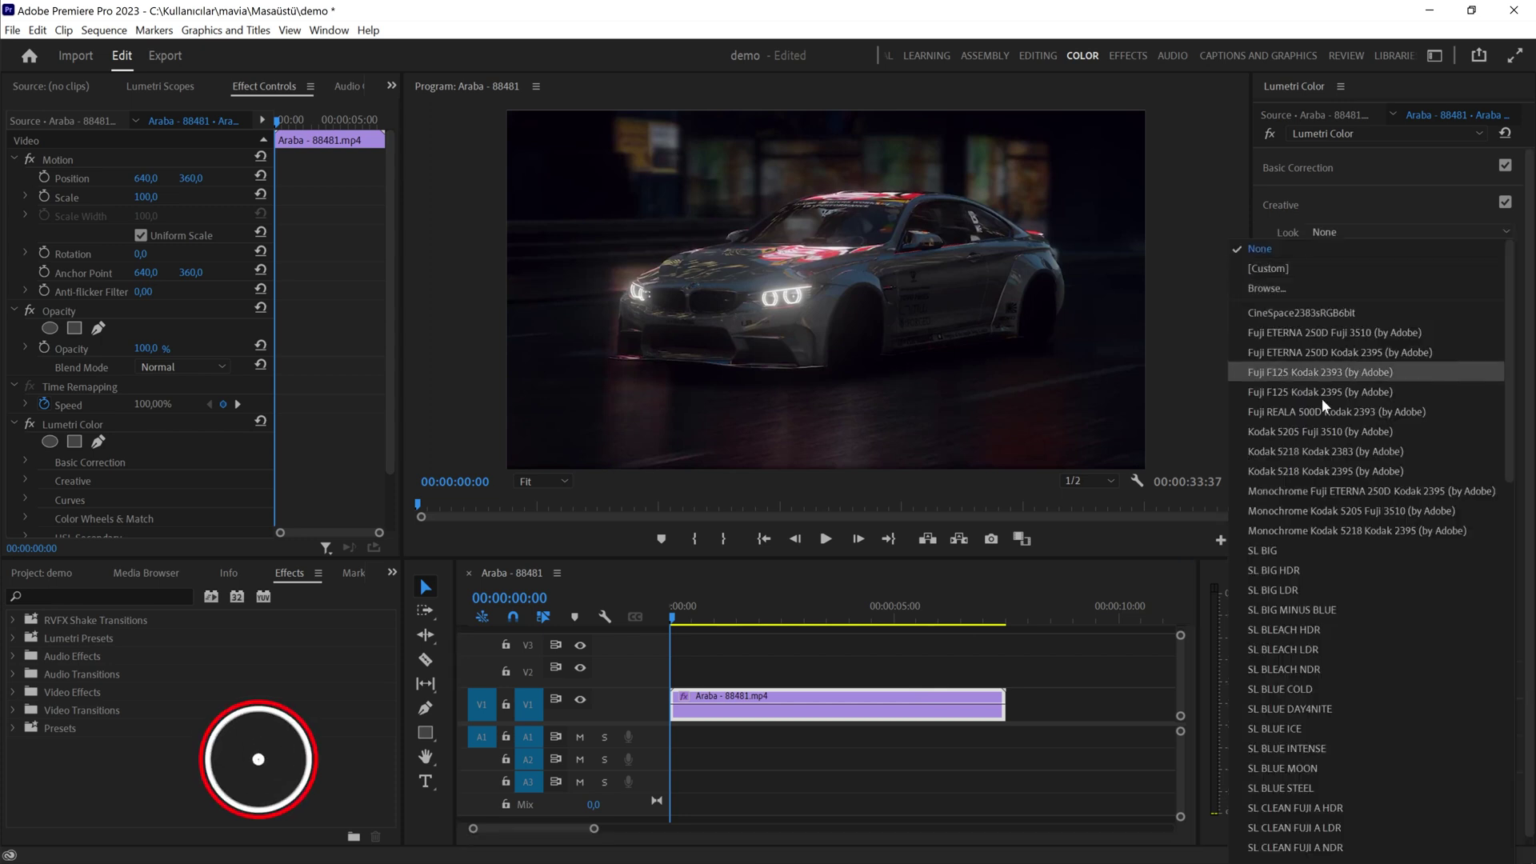
{"action": "left_click", "coordinate": [1318, 713]}
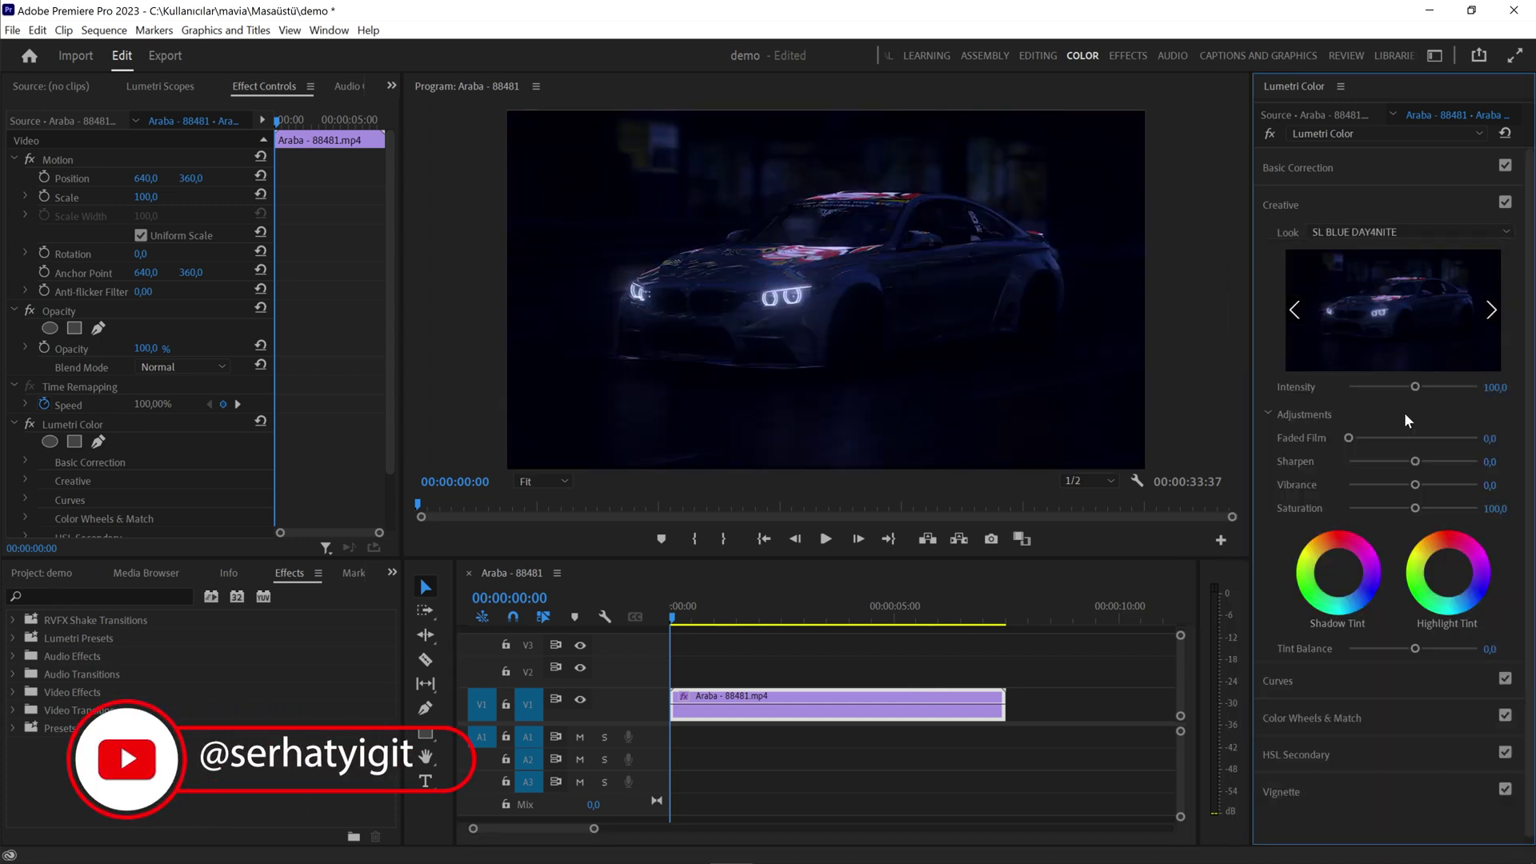
{"action": "left_click_drag", "start_coordinate": [1413, 396], "coordinate": [1388, 396]}
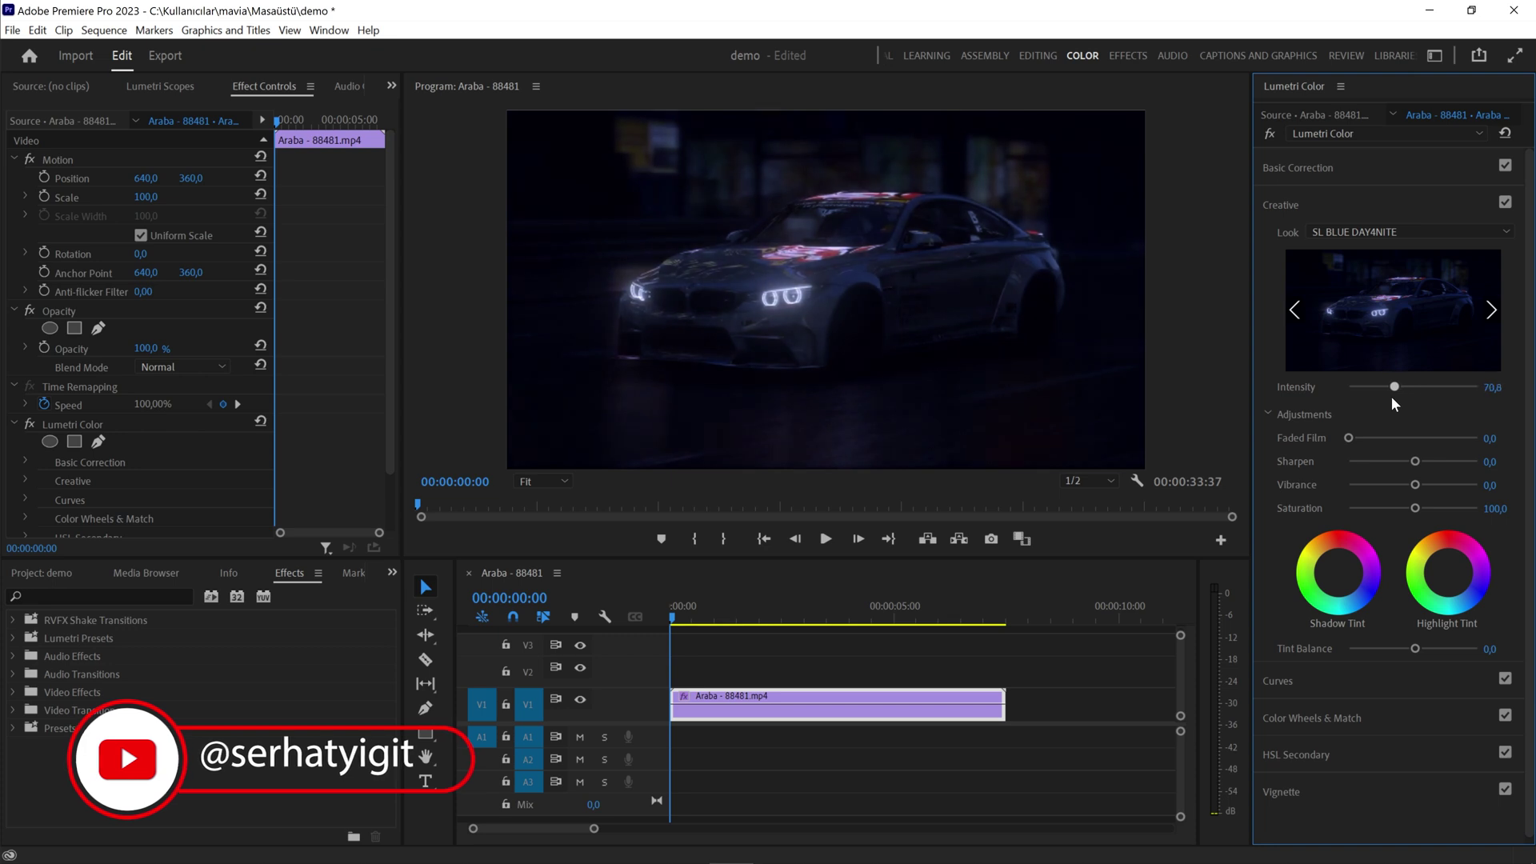
{"action": "left_click", "coordinate": [1504, 202]}
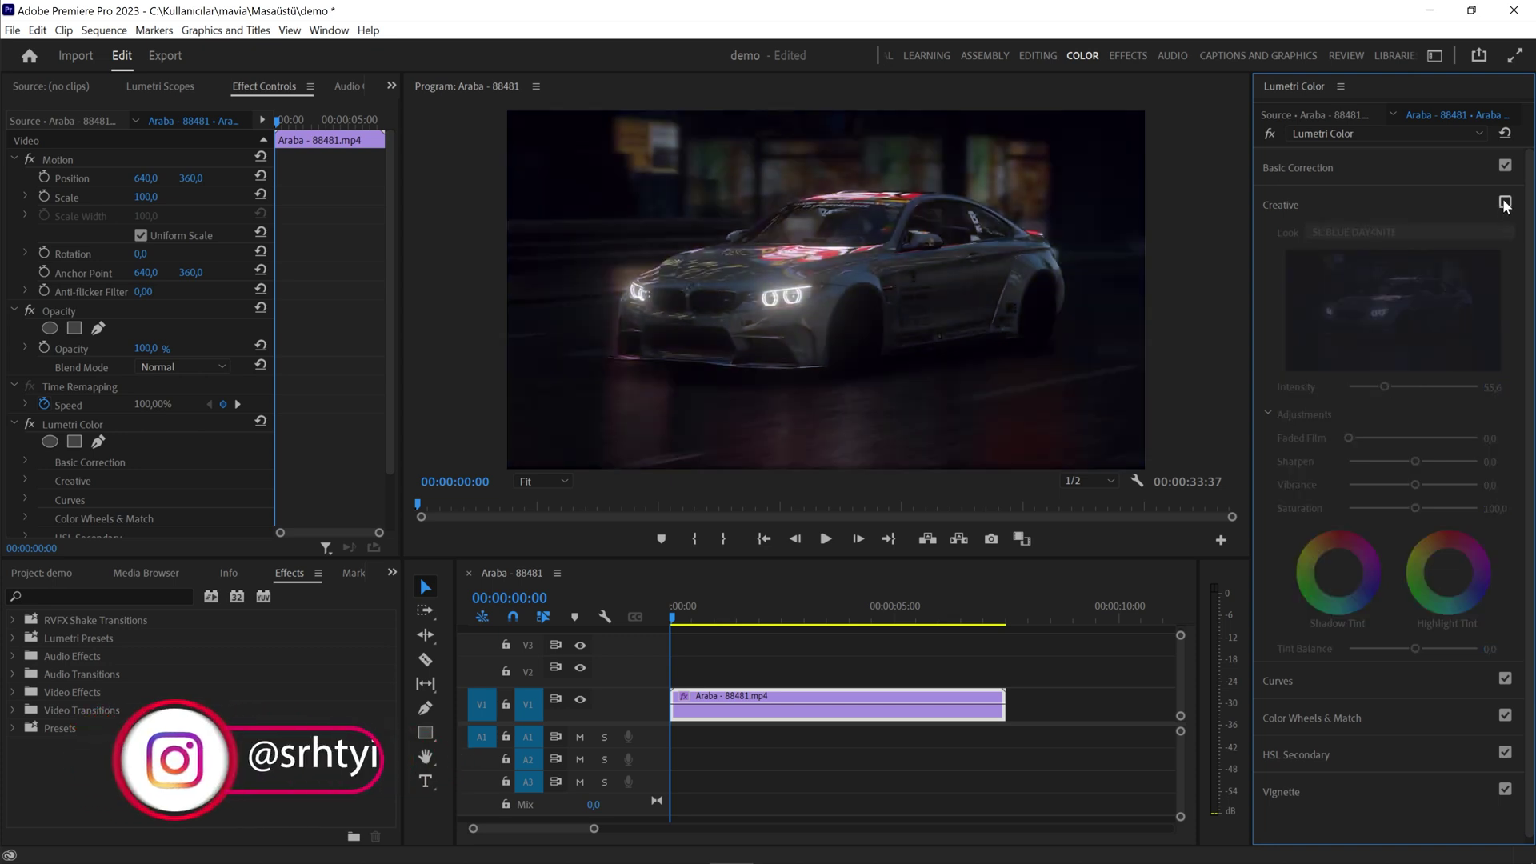
{"action": "left_click", "coordinate": [1504, 202]}
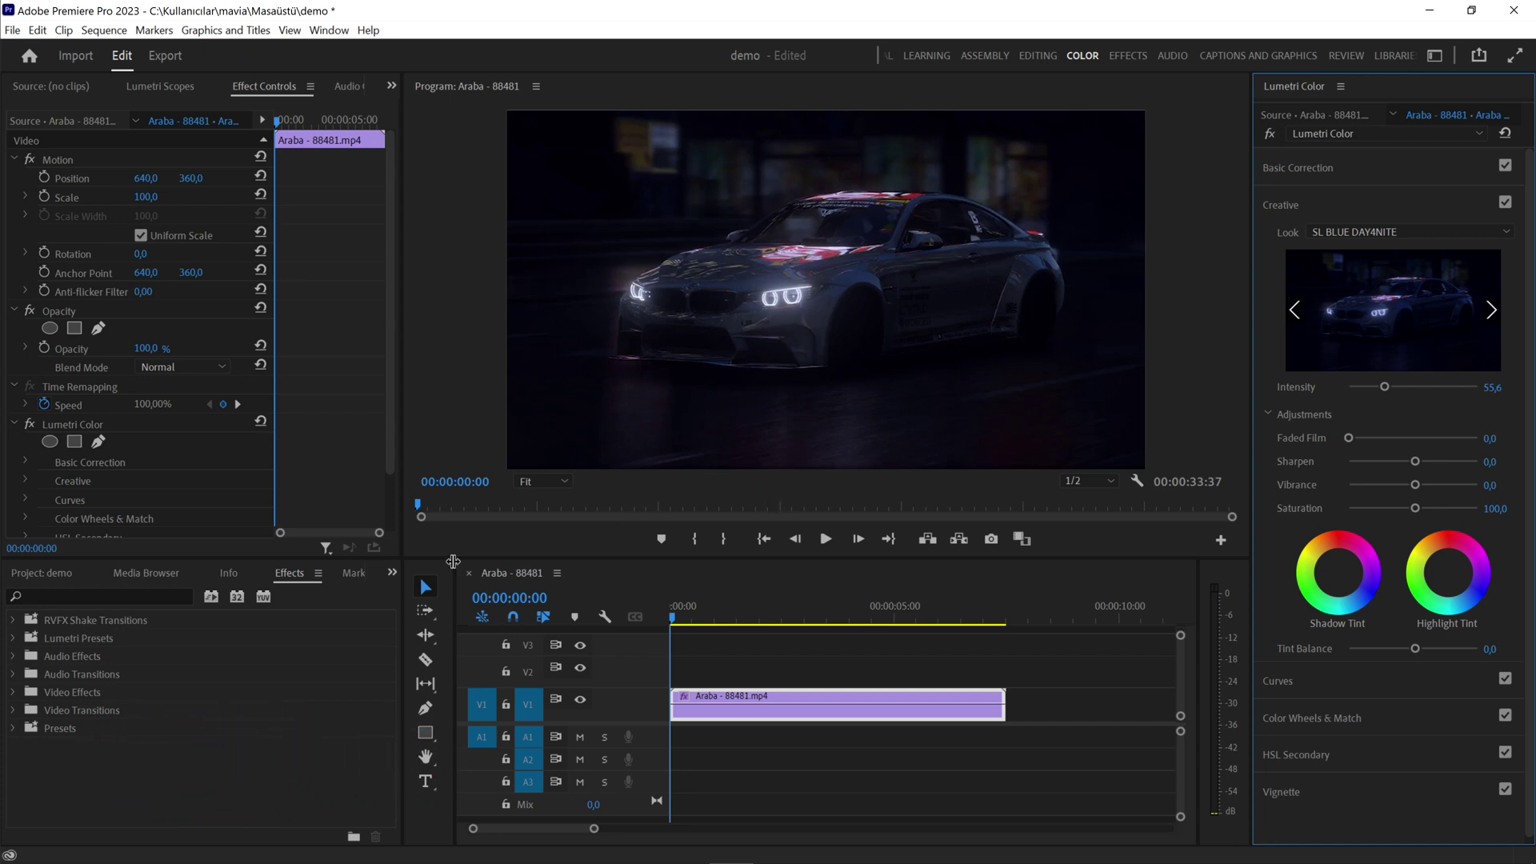
Alt-duplicate the car clip onto V2 and apply Find Edges to the copy.
{"action": "left_click", "coordinate": [128, 597]}
{"action": "type", "text": "find edg"}
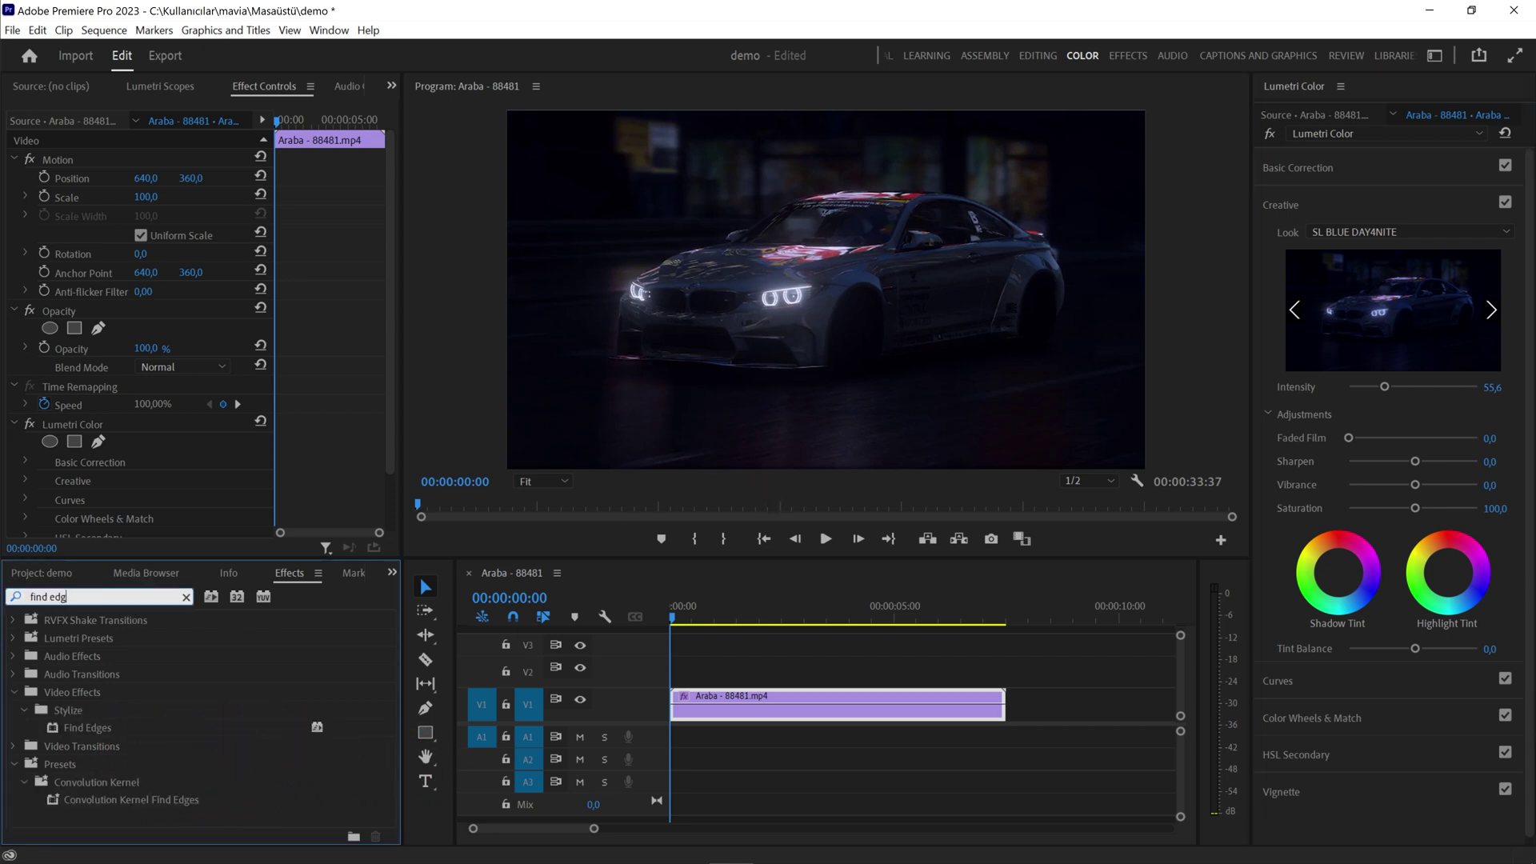
{"action": "type", "text": "es"}
{"action": "left_click", "coordinate": [98, 725]}
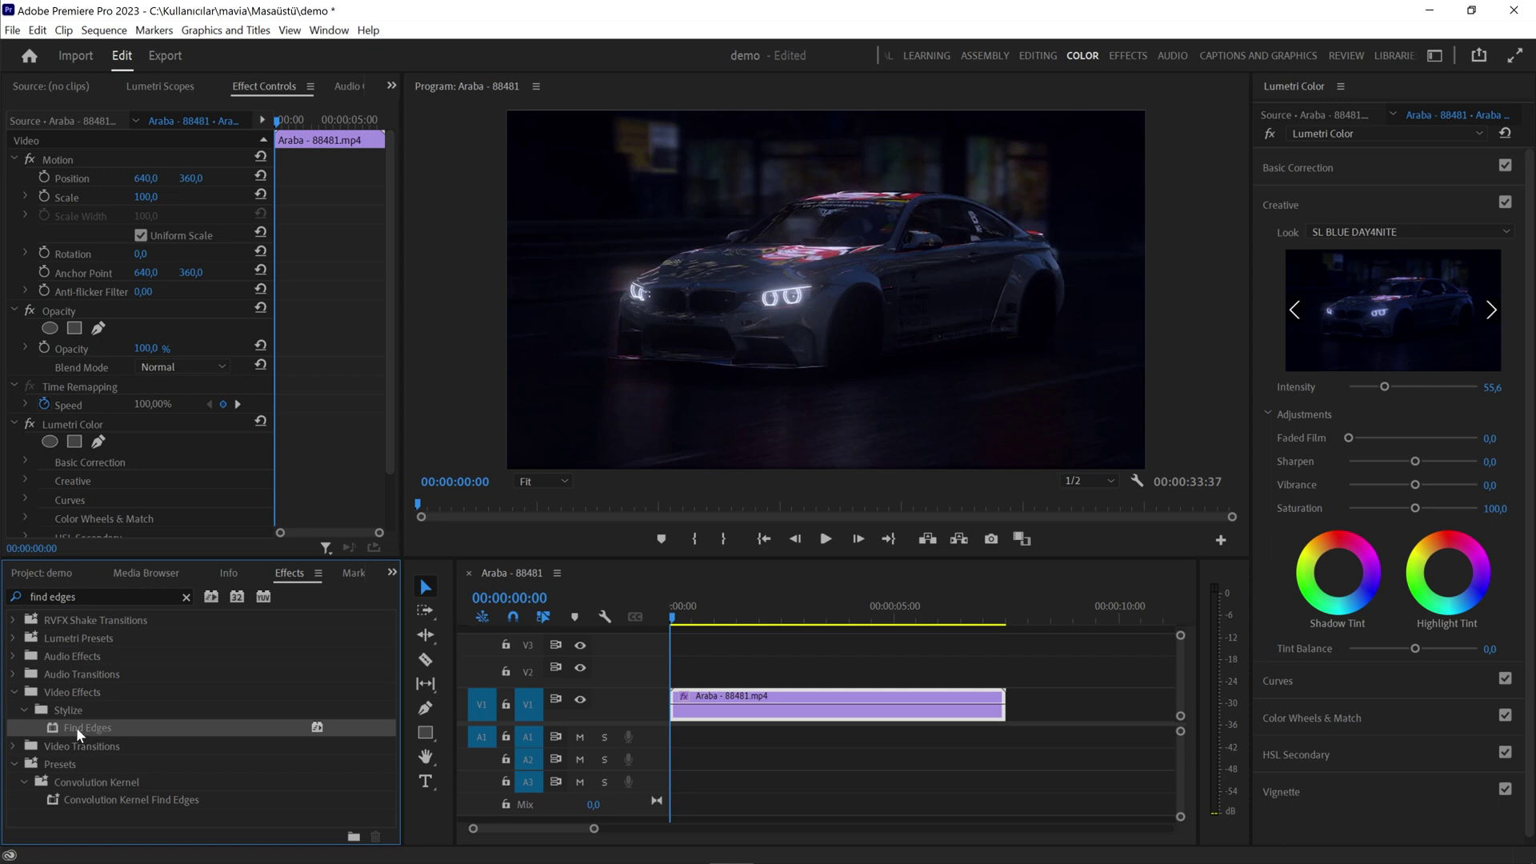
{"action": "key", "text": "alt"}
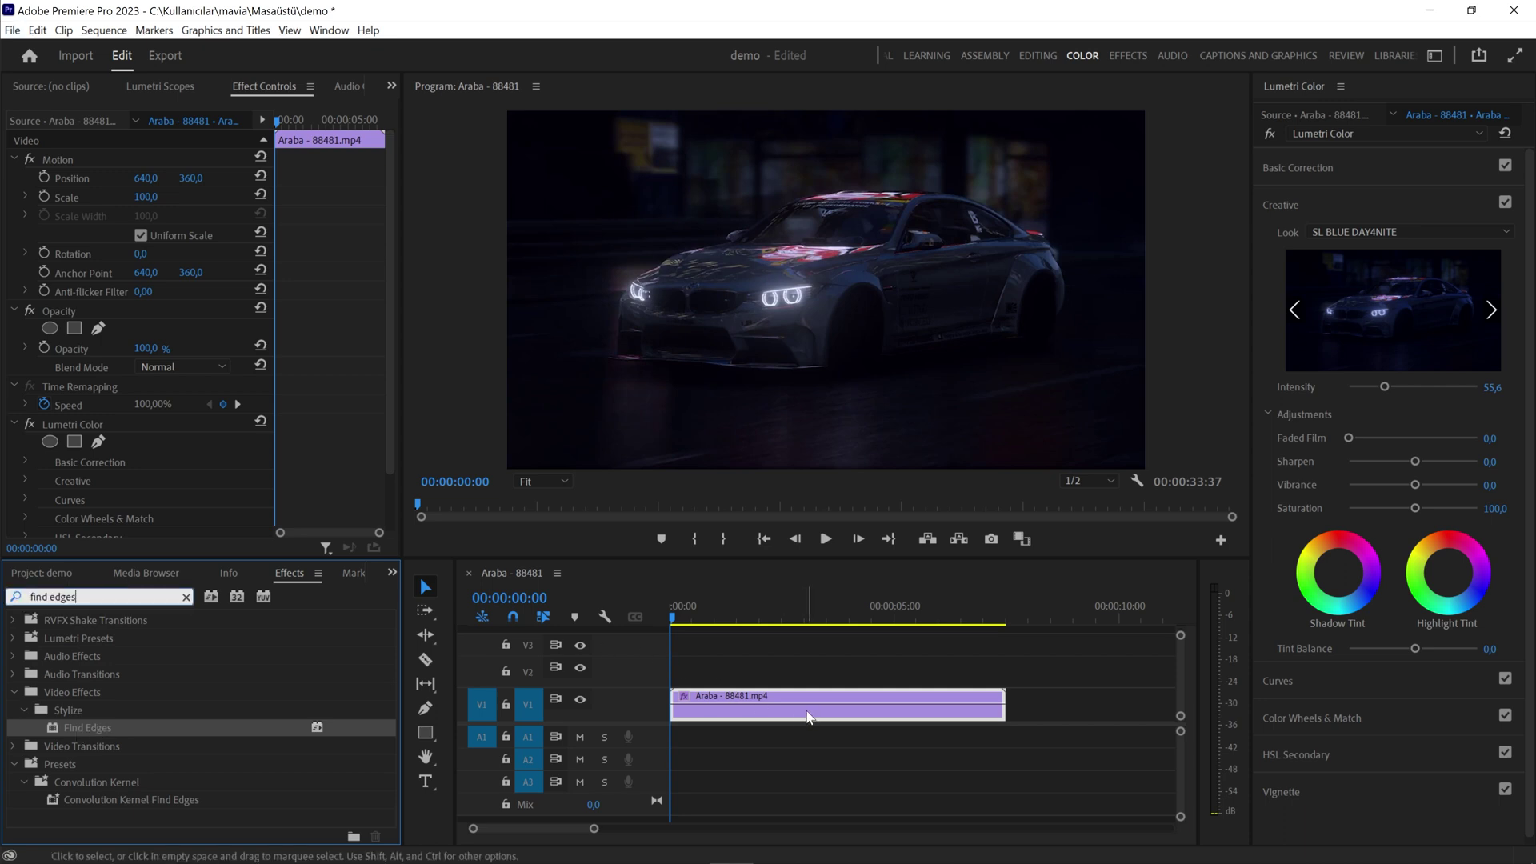
{"action": "left_click_drag", "start_coordinate": [804, 718], "coordinate": [806, 676]}
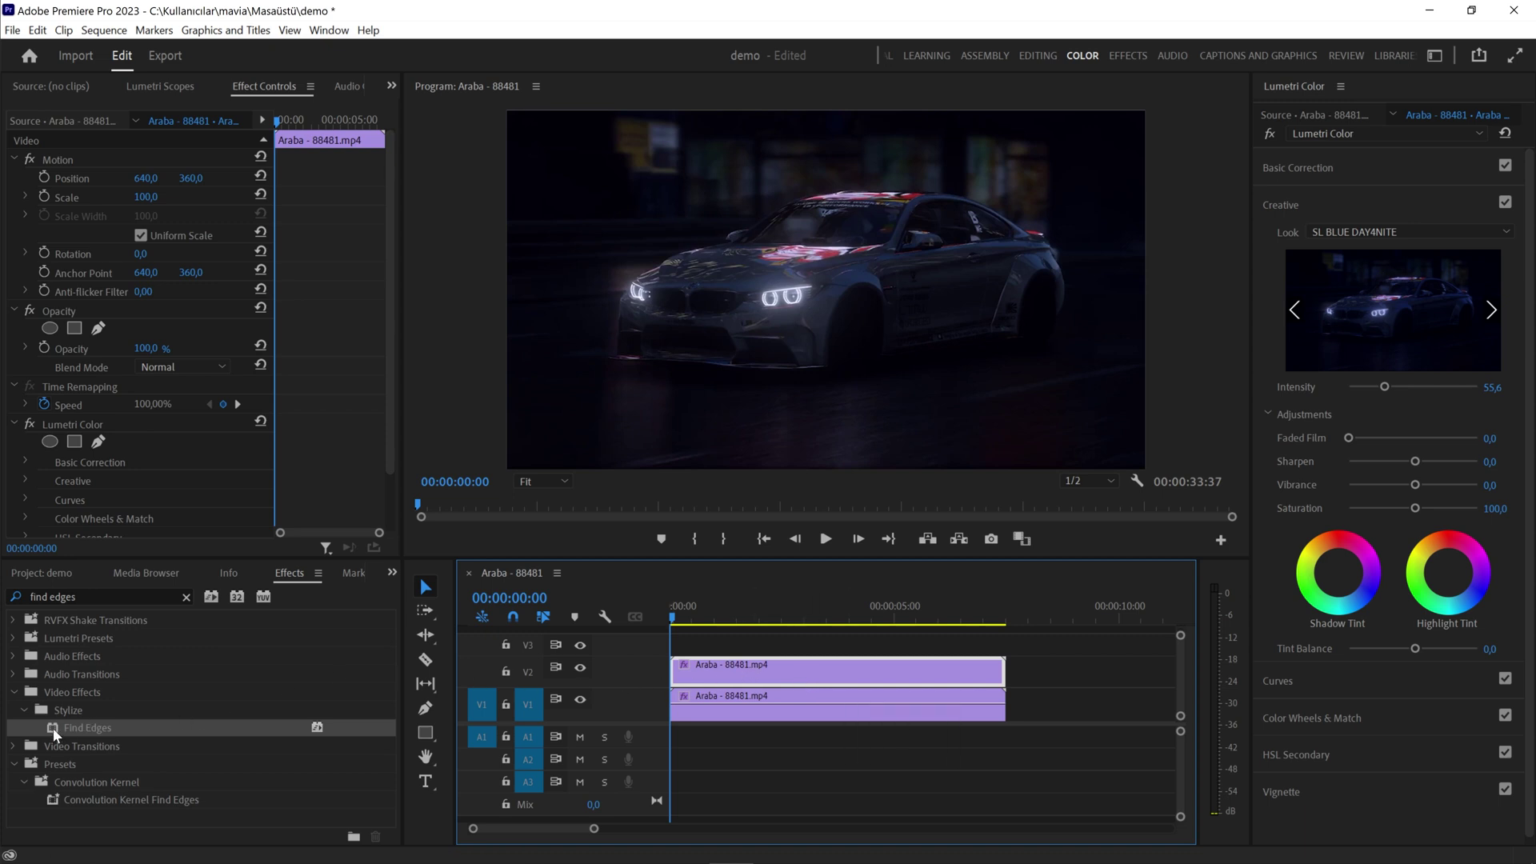
{"action": "mouse_move", "coordinate": [53, 727]}
{"action": "left_mouse_down"}
{"action": "mouse_move", "coordinate": [618, 671]}
{"action": "mouse_move", "coordinate": [742, 673]}
{"action": "left_mouse_up"}
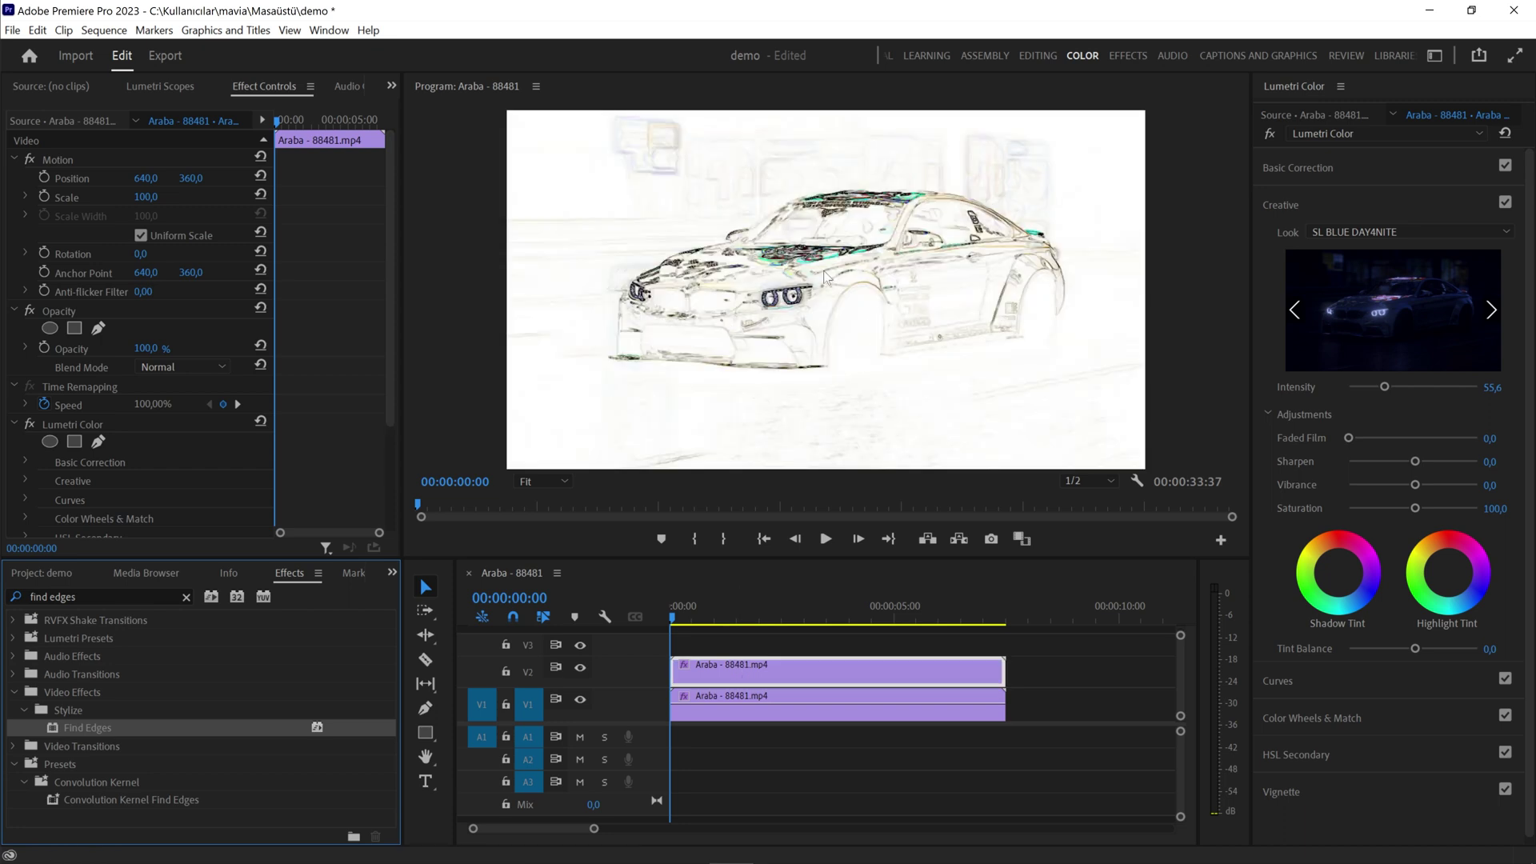
Set the upper clip's blend mode to Screen and invert Find Edges.
{"action": "left_click", "coordinate": [393, 294]}
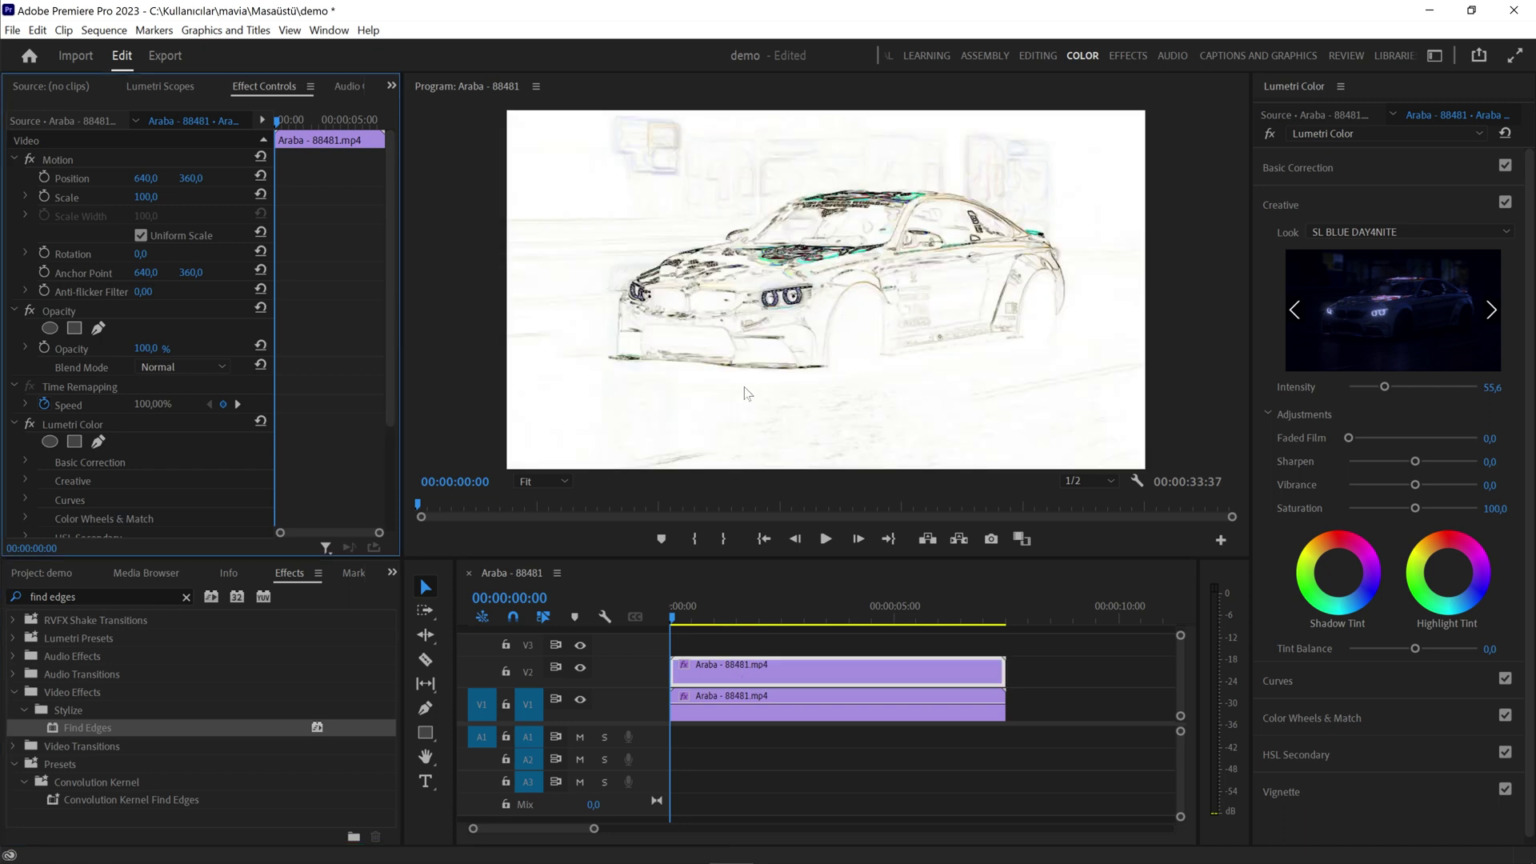
{"action": "scroll", "coordinate": [145, 365], "scroll_direction": "down", "scroll_amount": 3}
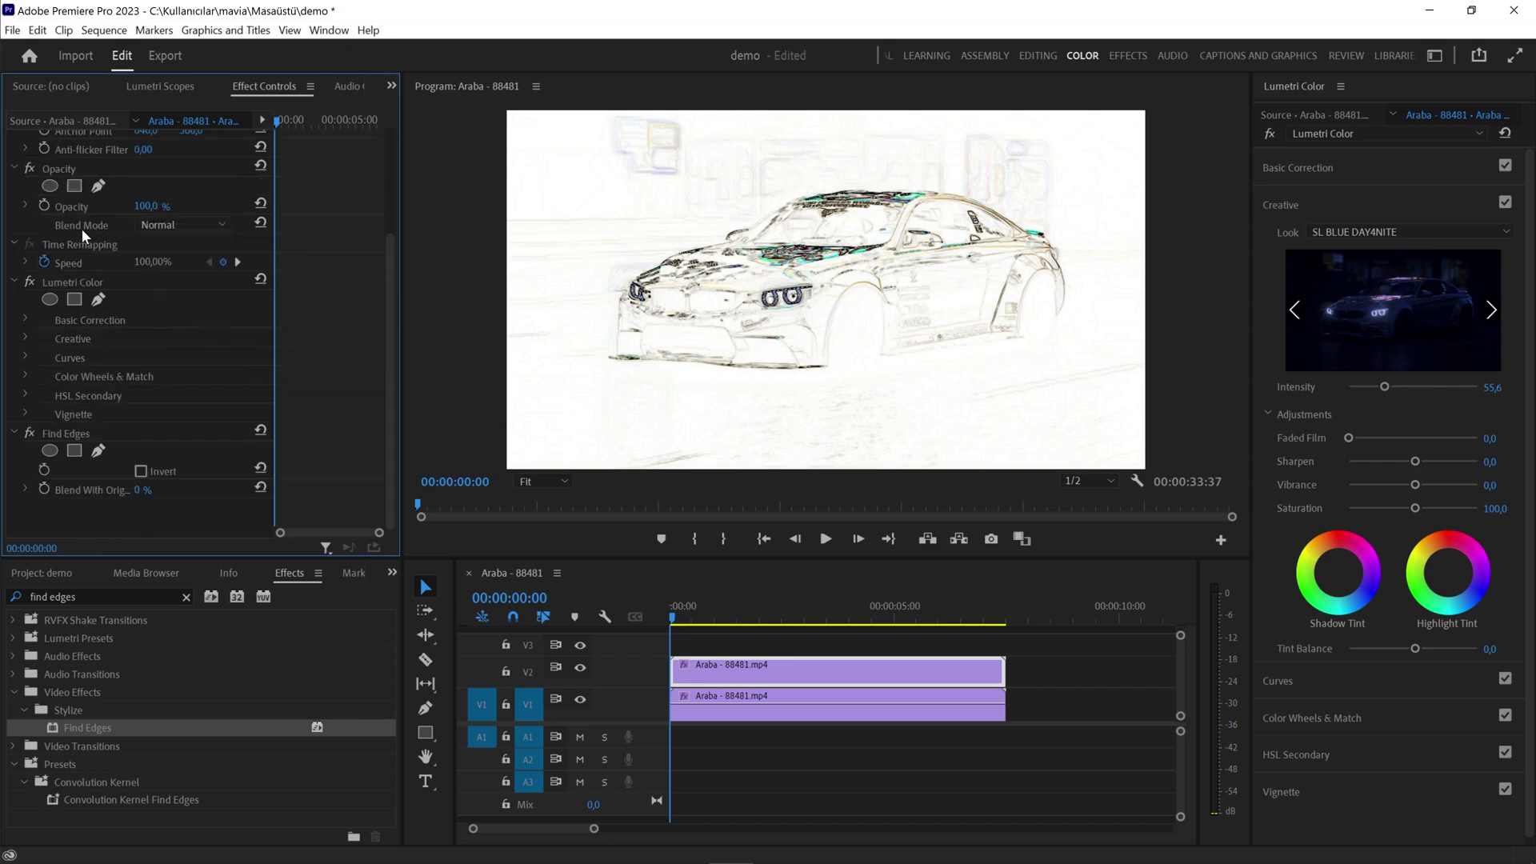
{"action": "left_click", "coordinate": [178, 224]}
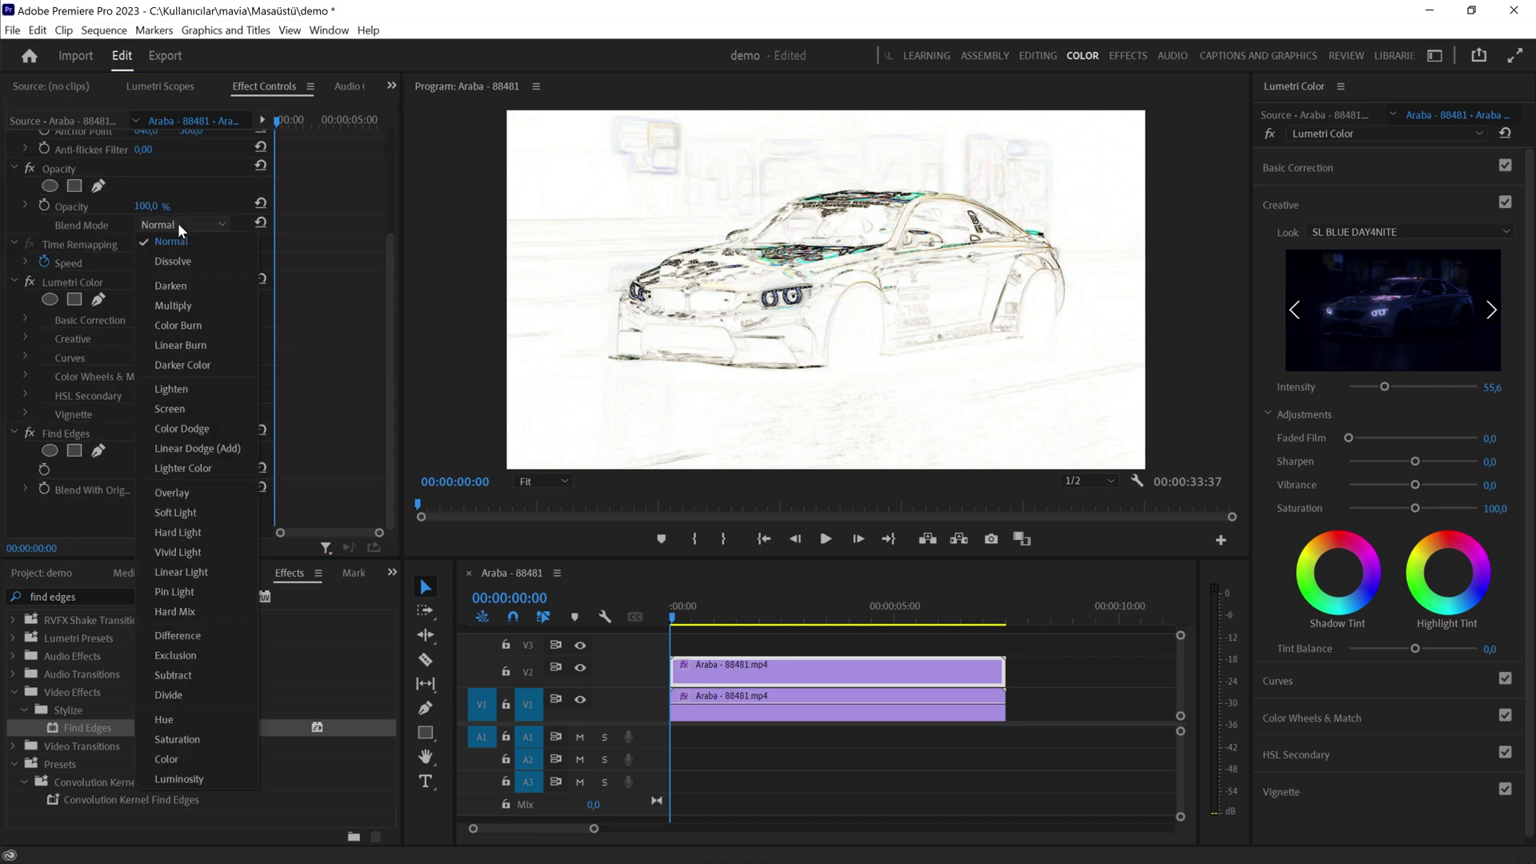
{"action": "left_click", "coordinate": [186, 407]}
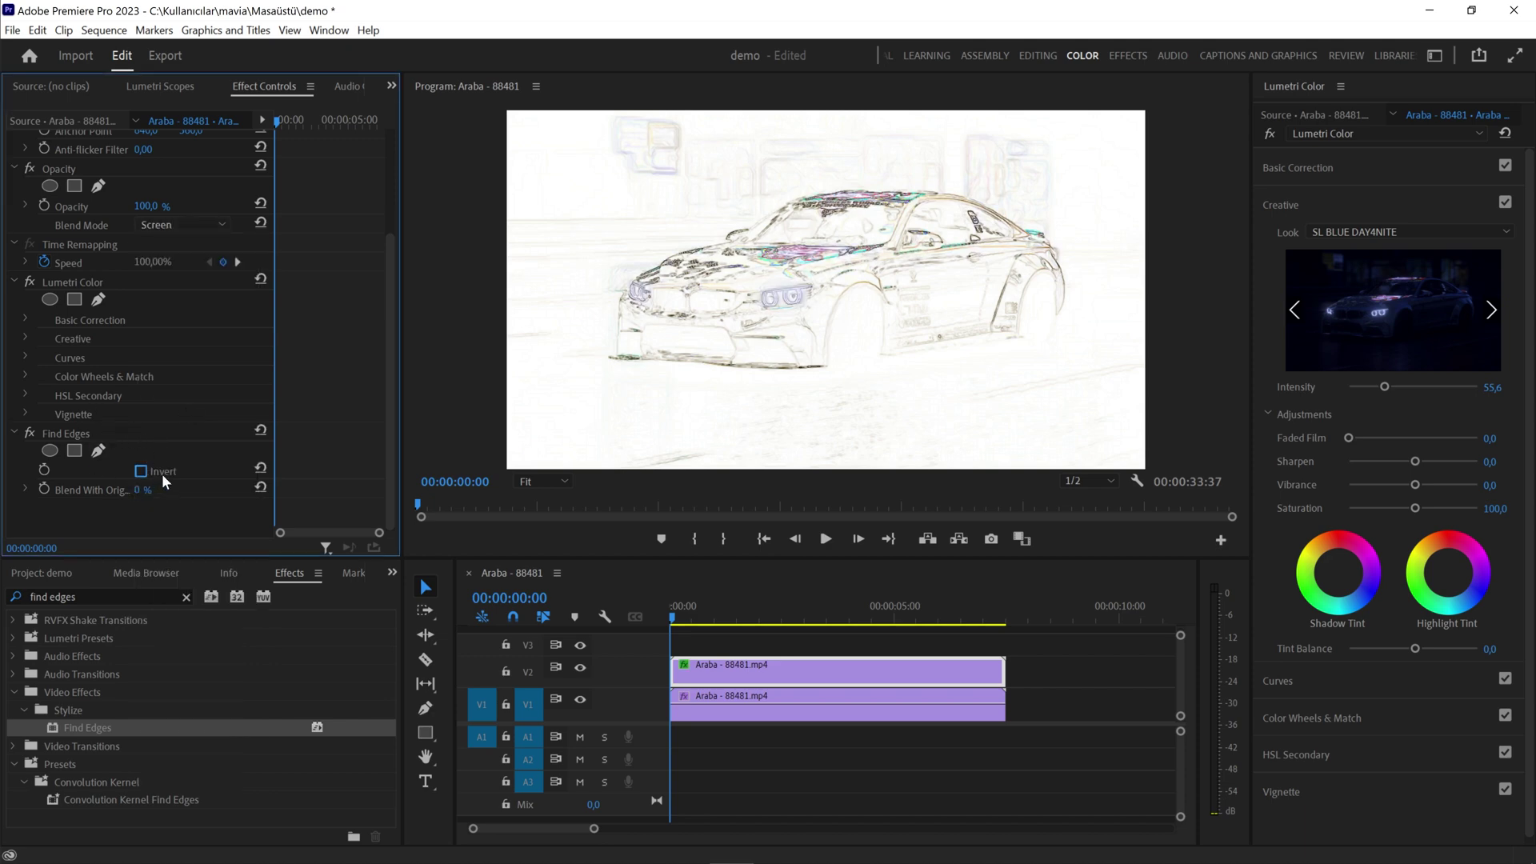
{"action": "left_click", "coordinate": [140, 472]}
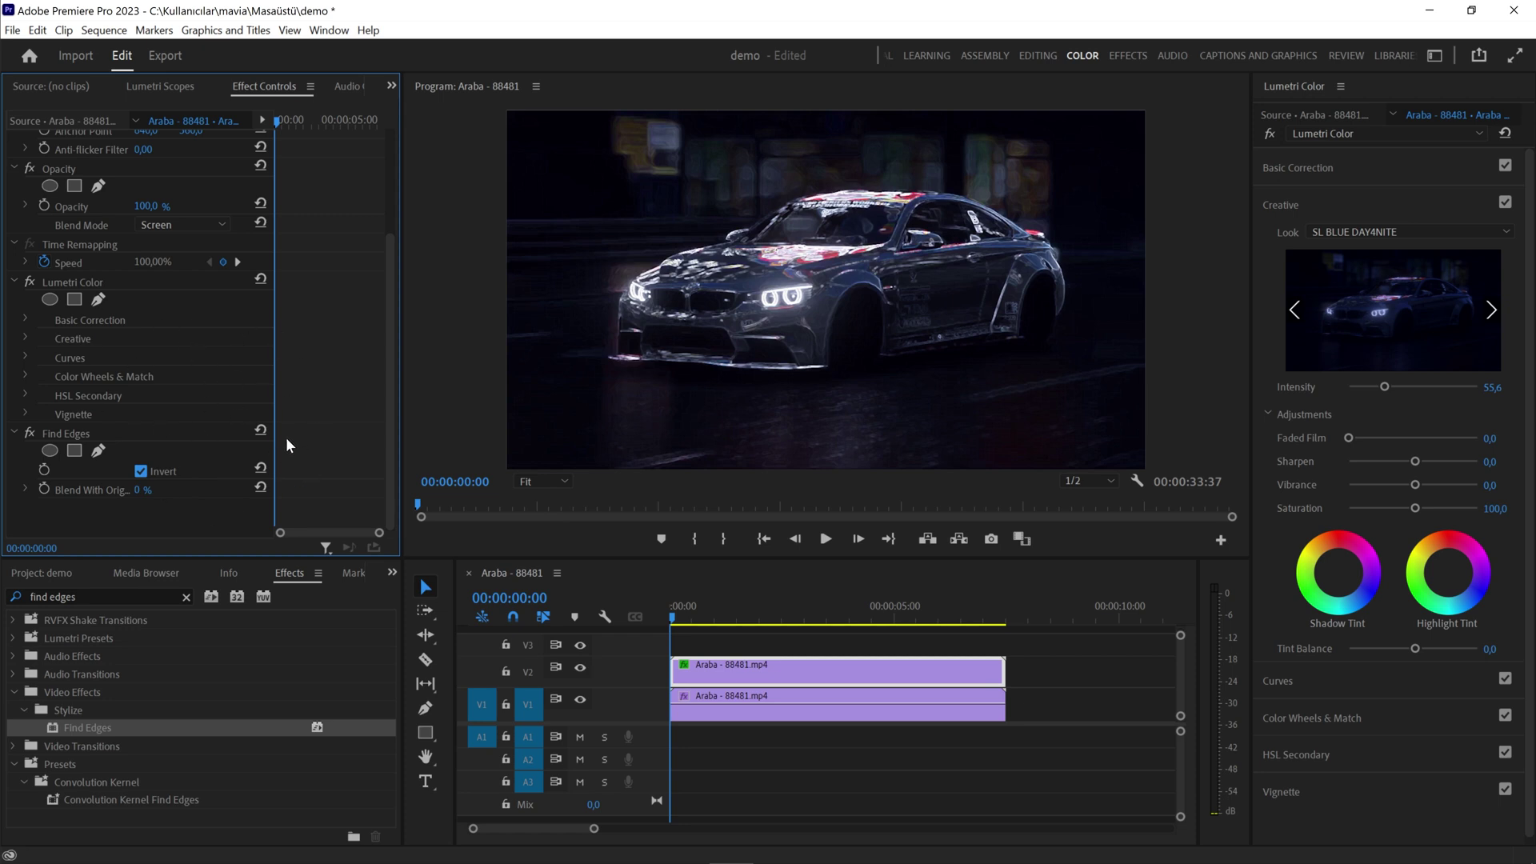
Add a Tint effect to the V2 copy, mapping white to cyan 00BDDB.
{"action": "left_click", "coordinate": [186, 596]}
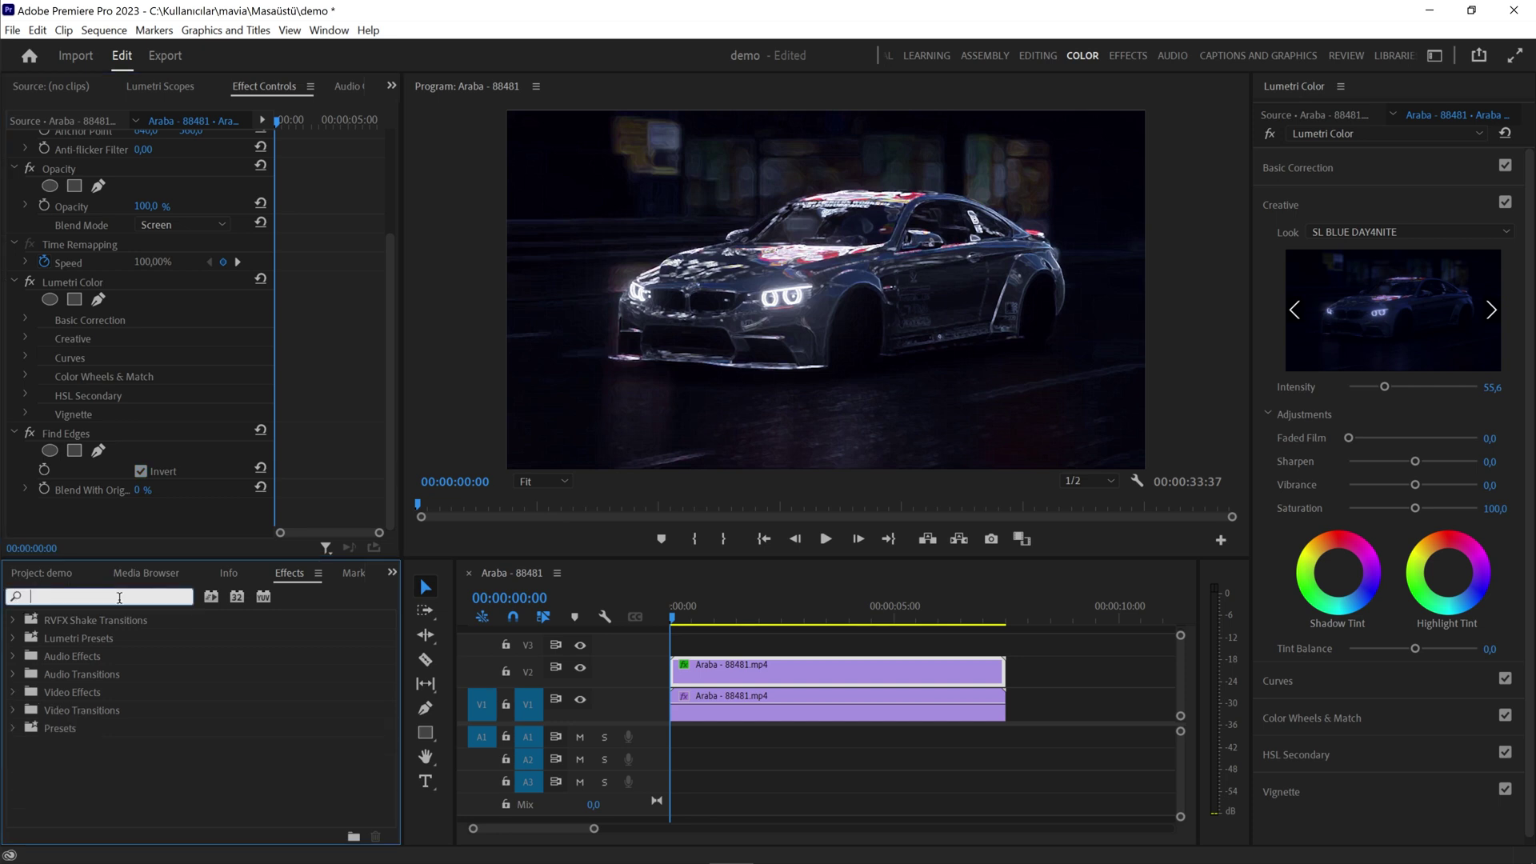
{"action": "type", "text": "tint"}
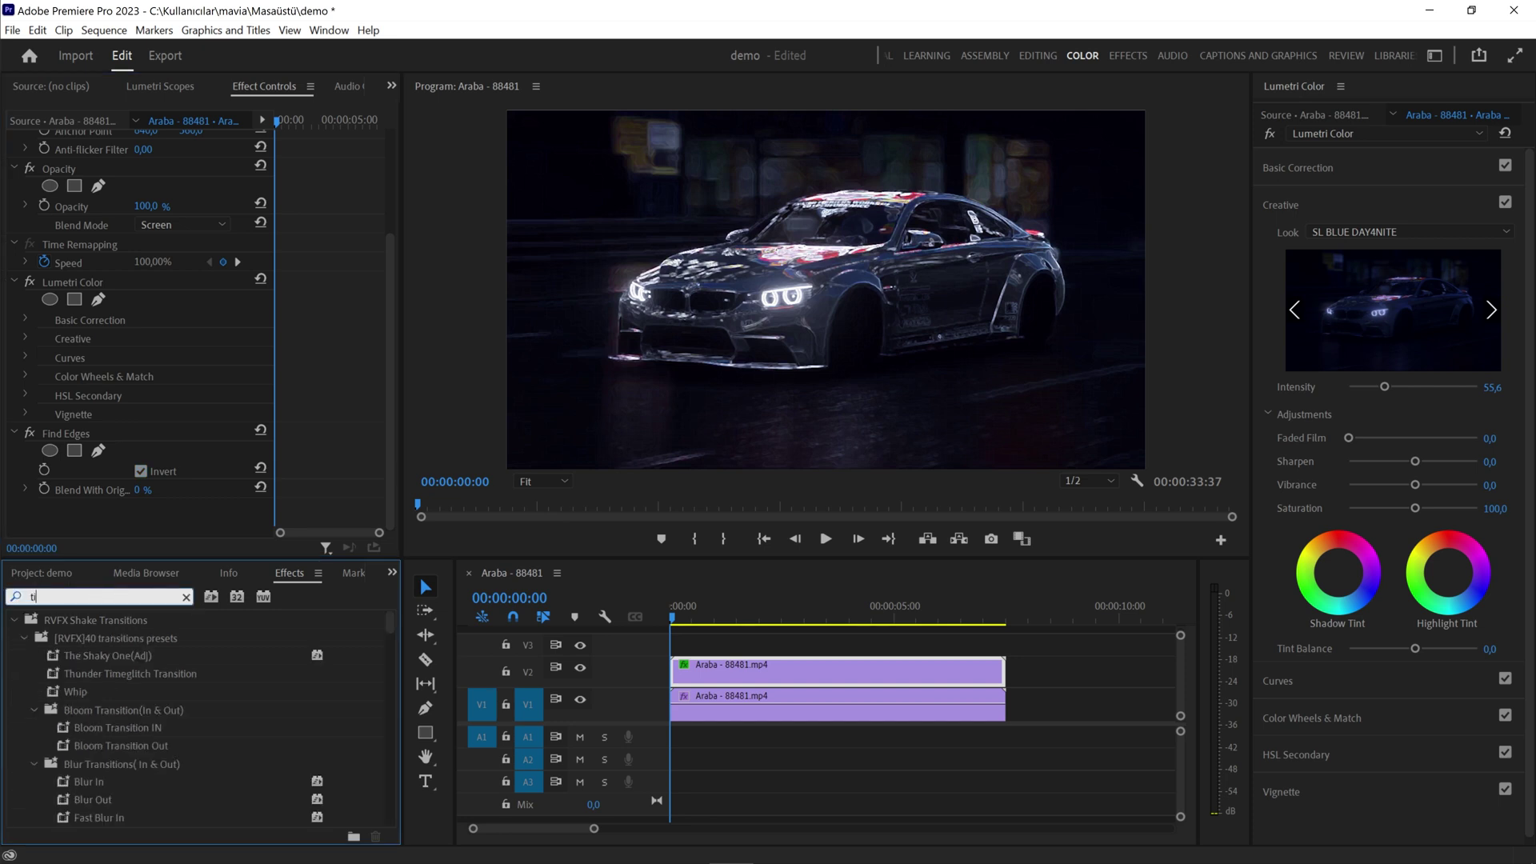
{"action": "left_click_drag", "start_coordinate": [54, 727], "coordinate": [741, 674]}
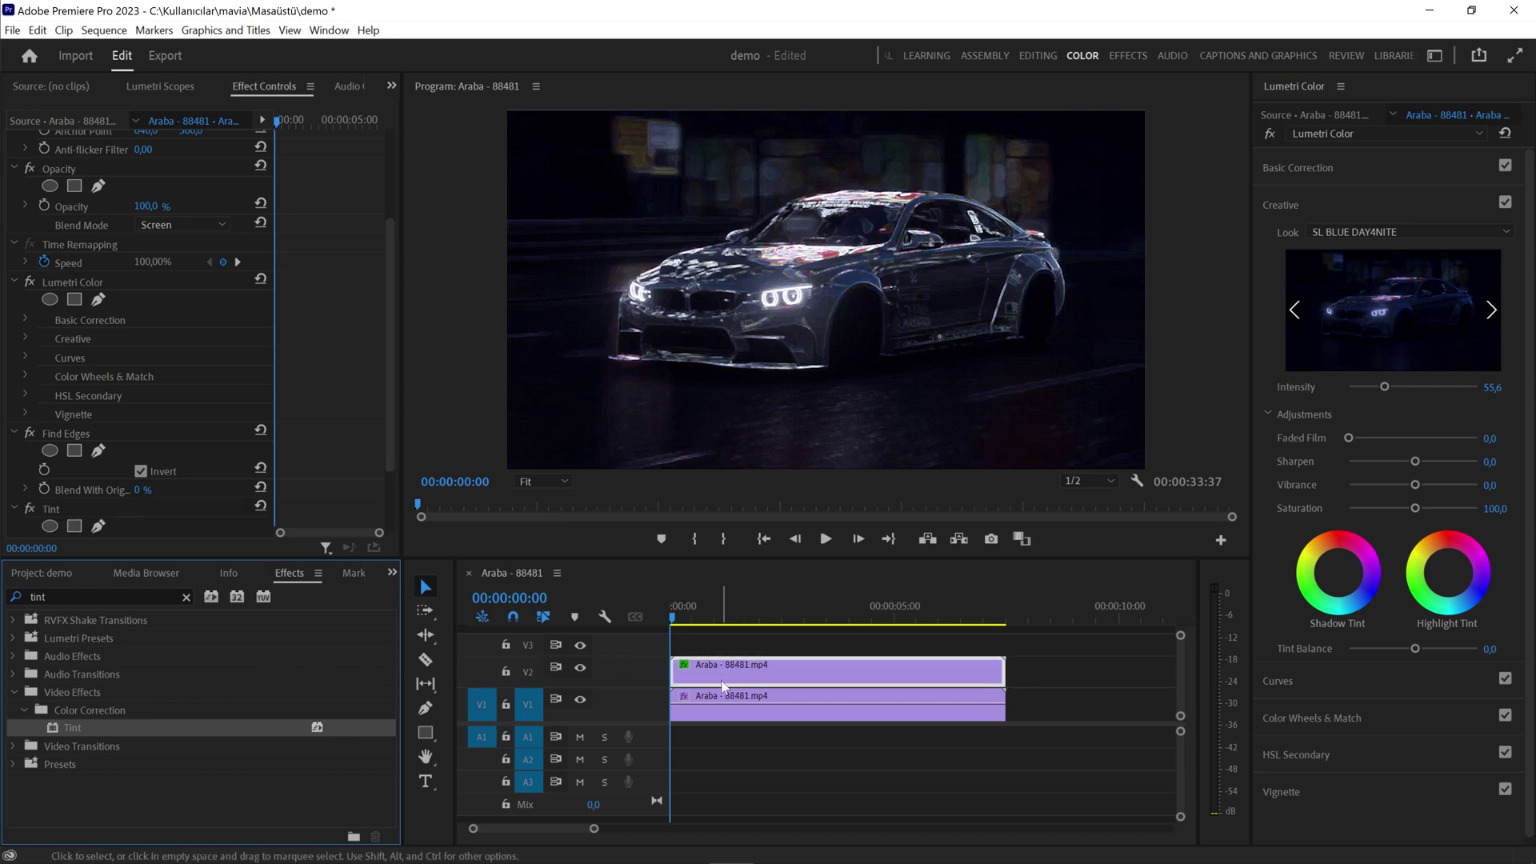
{"action": "scroll", "coordinate": [388, 301], "scroll_direction": "down", "scroll_amount": 3}
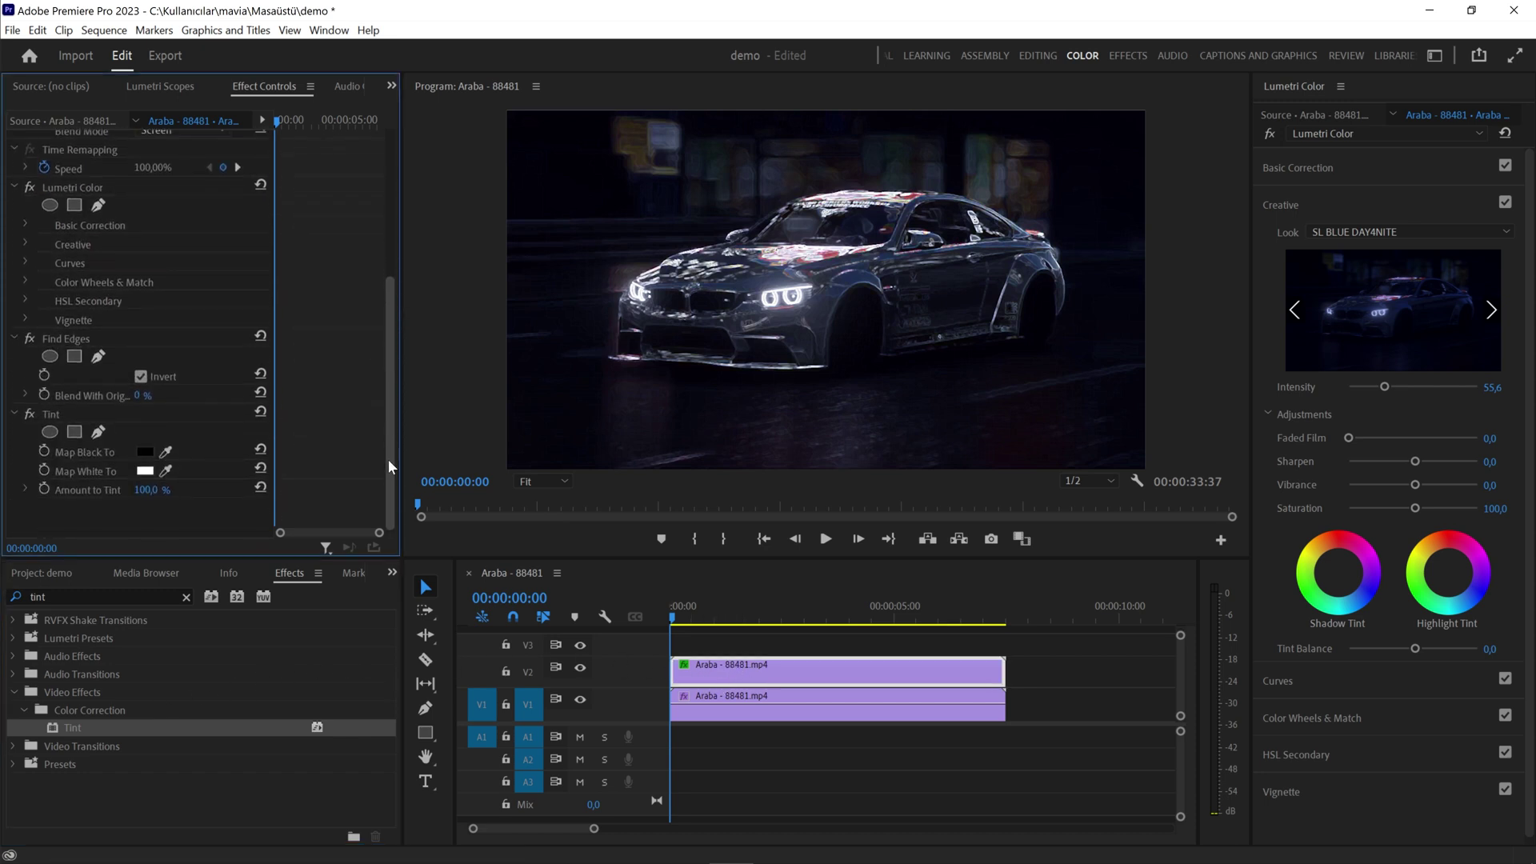
{"action": "scroll", "coordinate": [387, 459], "scroll_direction": "down", "scroll_amount": 1}
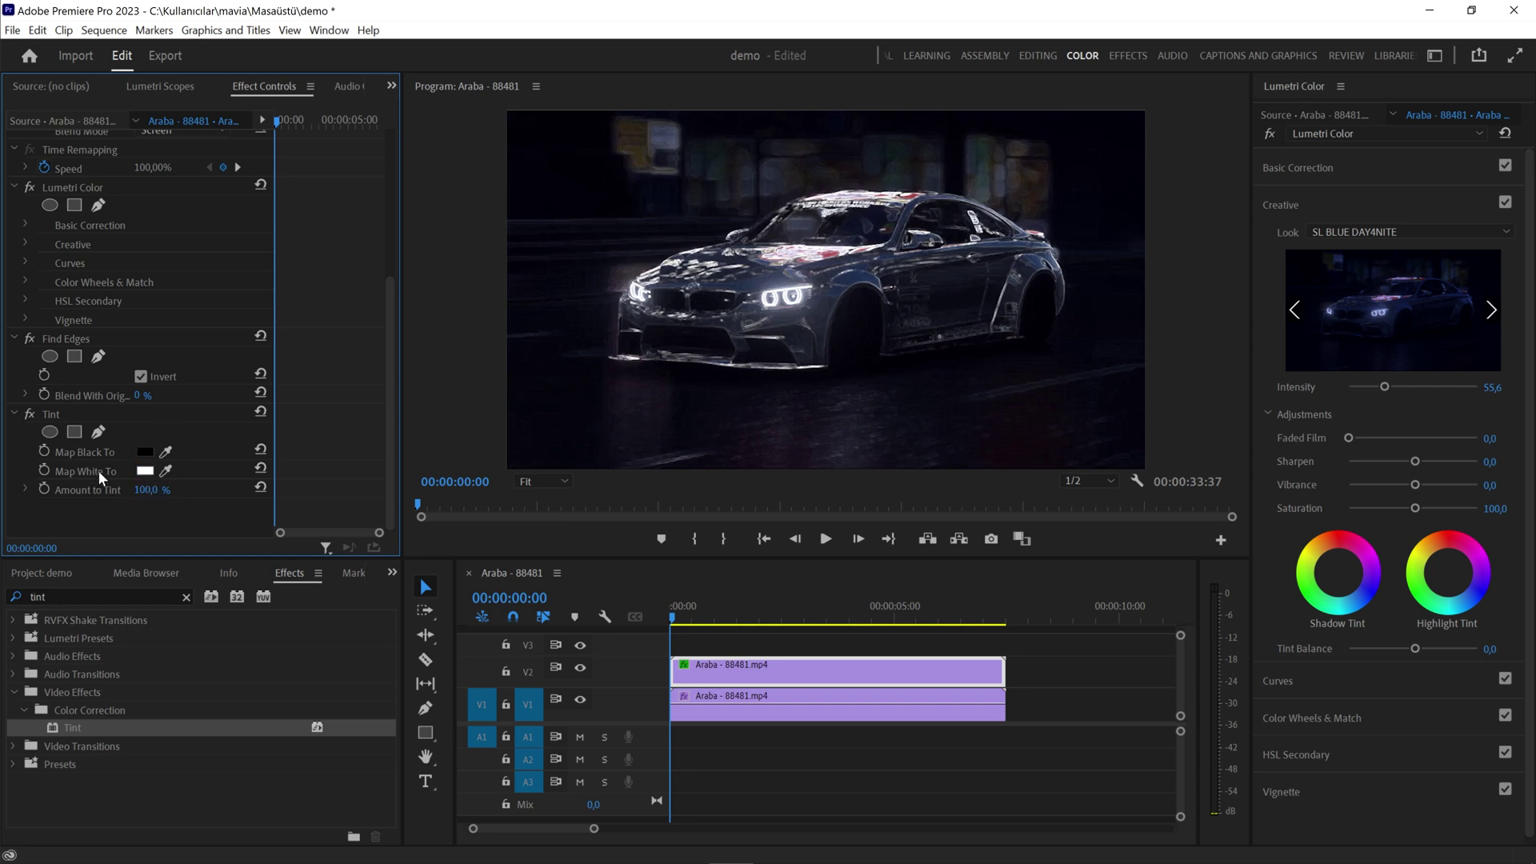
{"action": "left_click", "coordinate": [145, 471]}
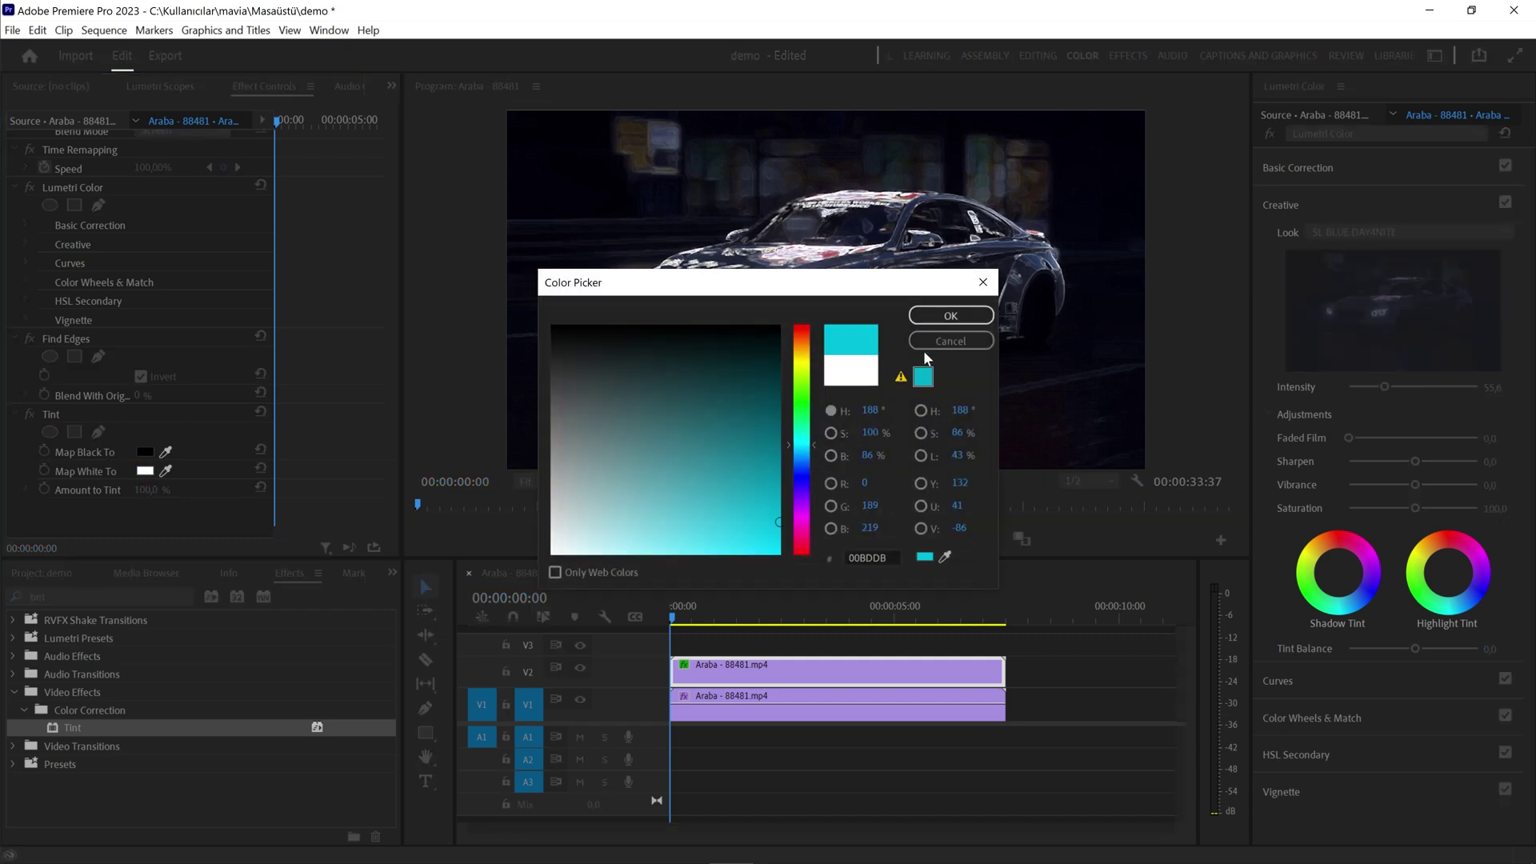
{"action": "left_click", "coordinate": [951, 316]}
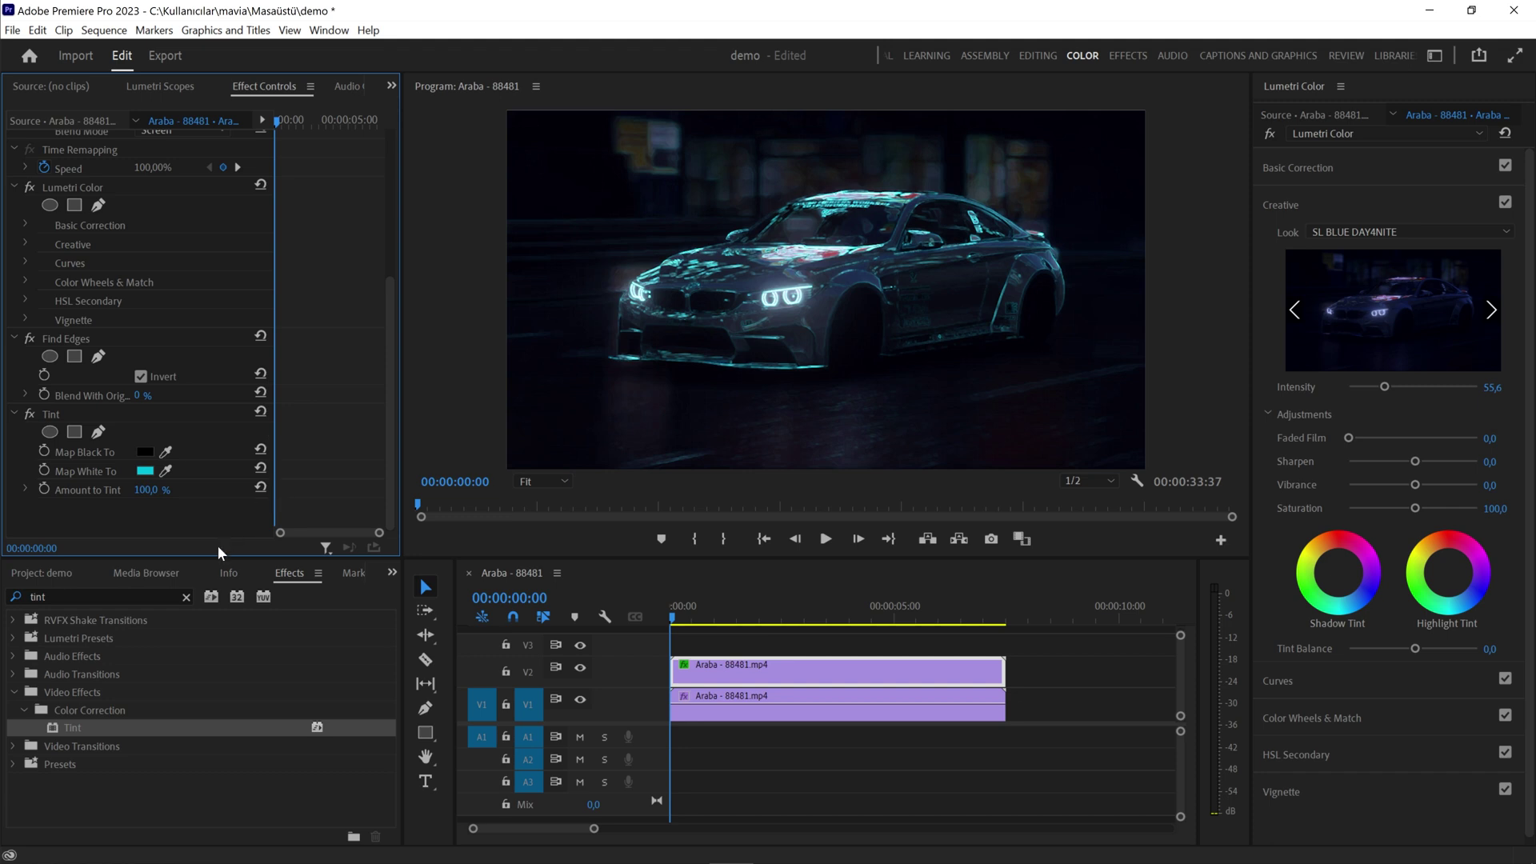
{"action": "left_click", "coordinate": [186, 597]}
Apply the VR Glow effect to the upper car clip.
{"action": "type", "text": "vr glow"}
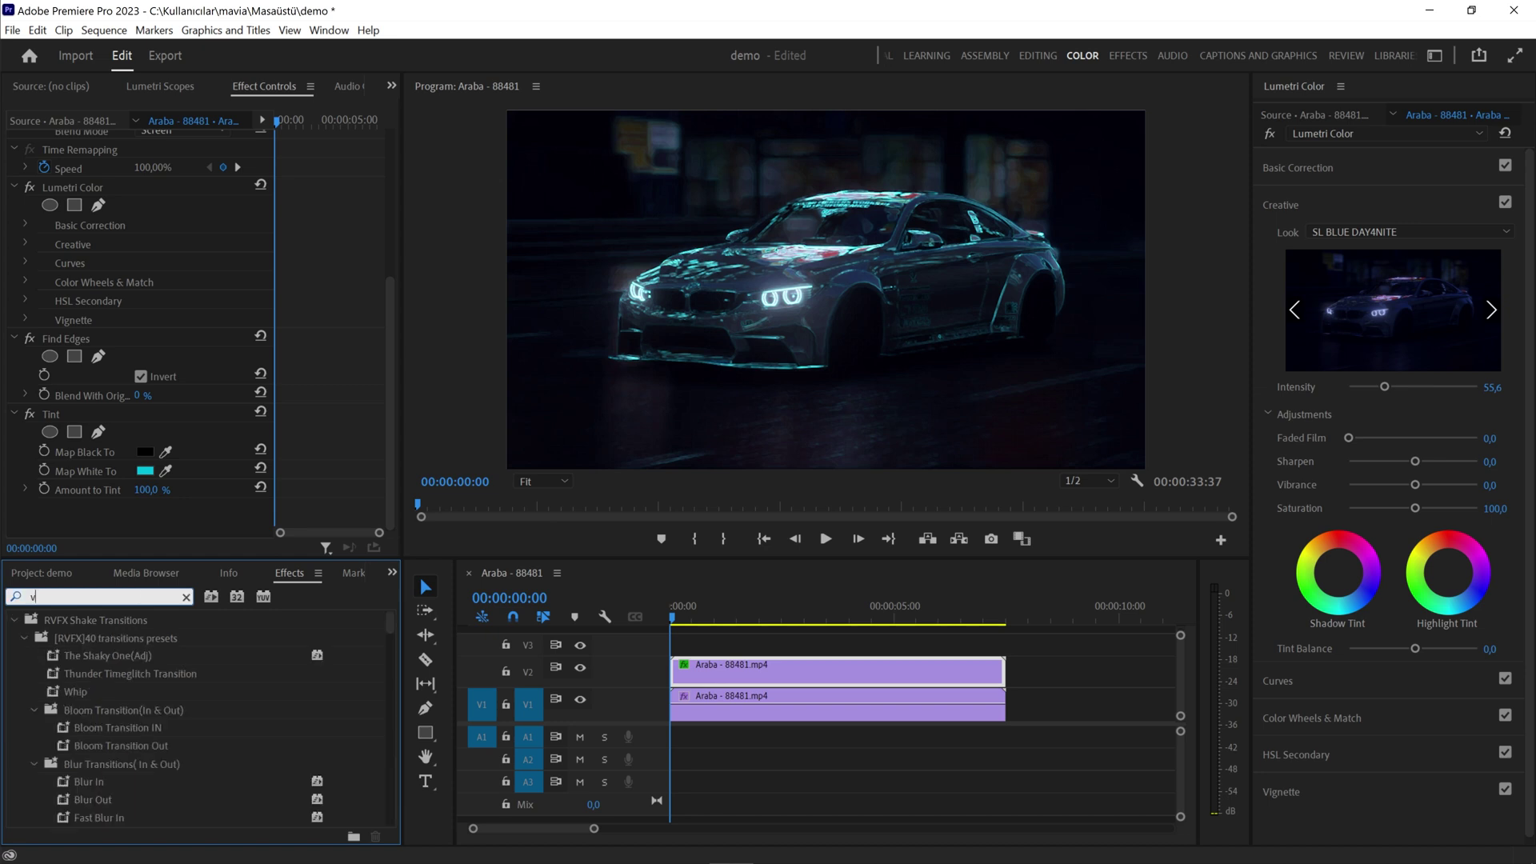
{"action": "left_click", "coordinate": [67, 728]}
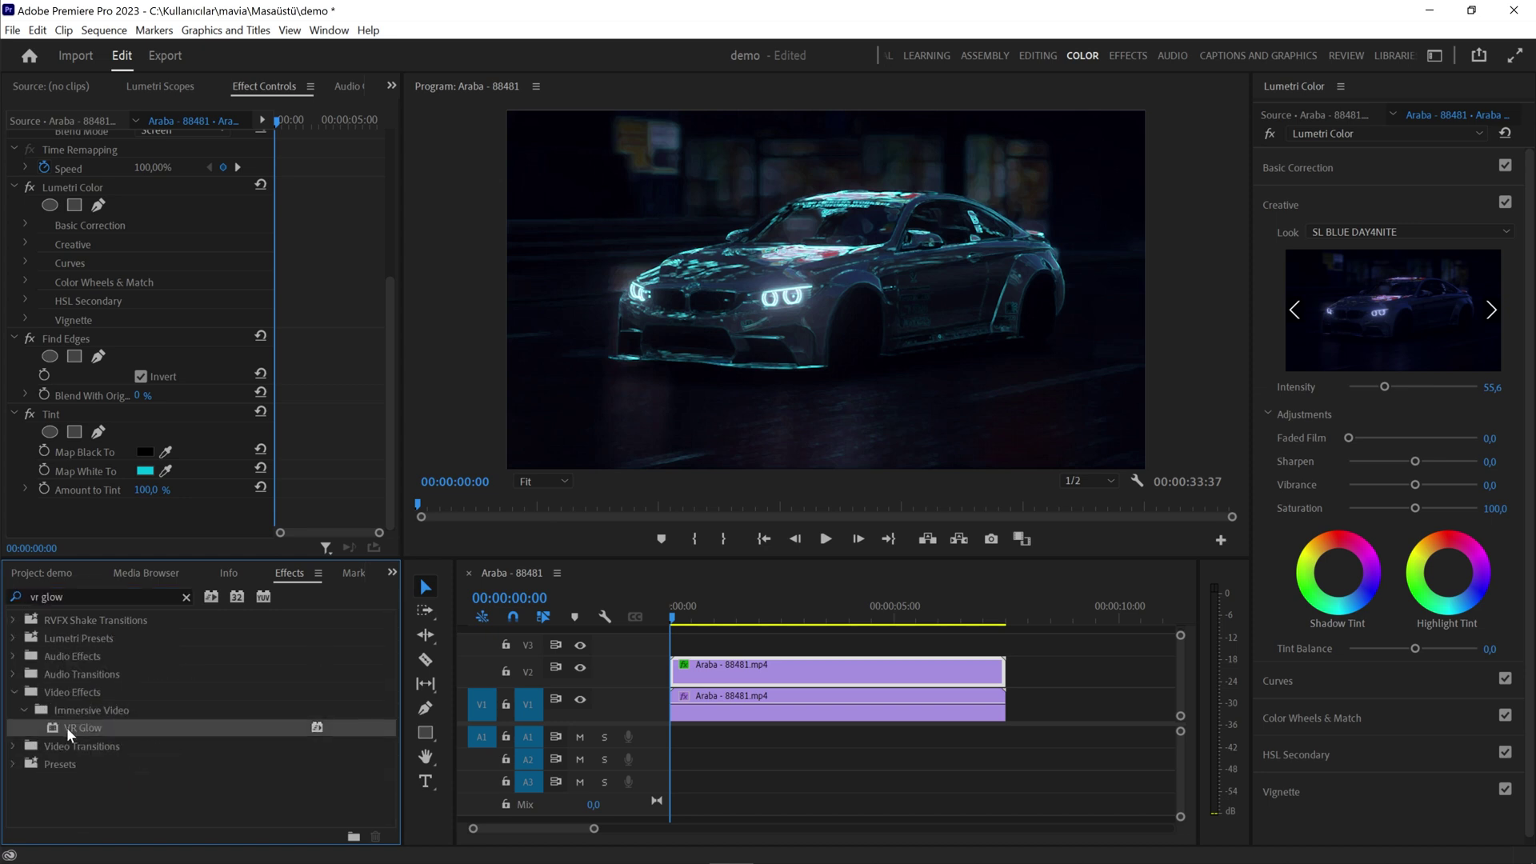
{"action": "left_click_drag", "start_coordinate": [65, 728], "coordinate": [727, 676]}
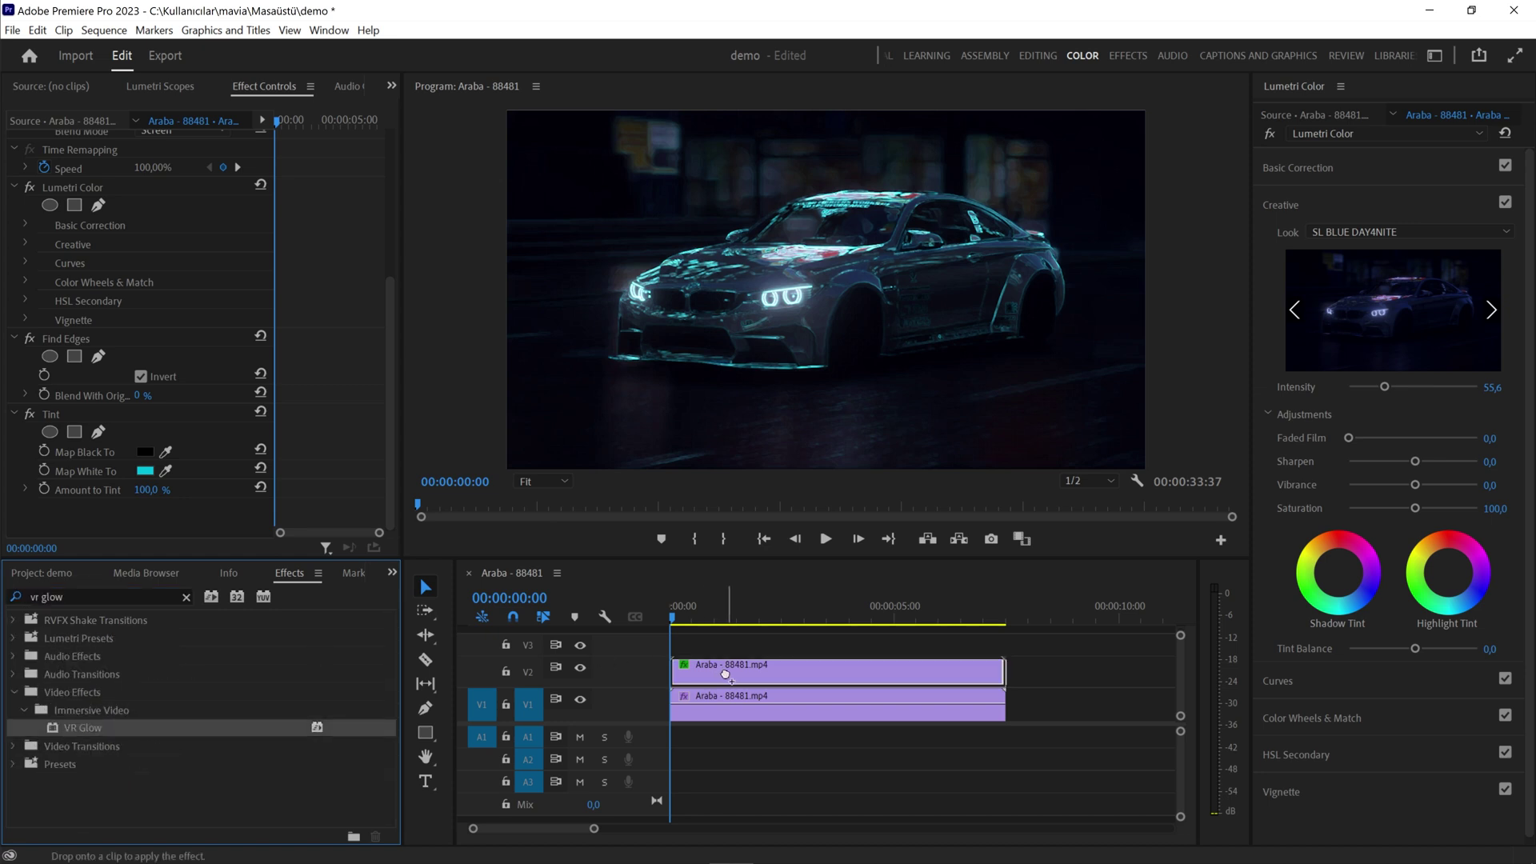
{"action": "left_click_drag", "start_coordinate": [387, 304], "coordinate": [386, 369]}
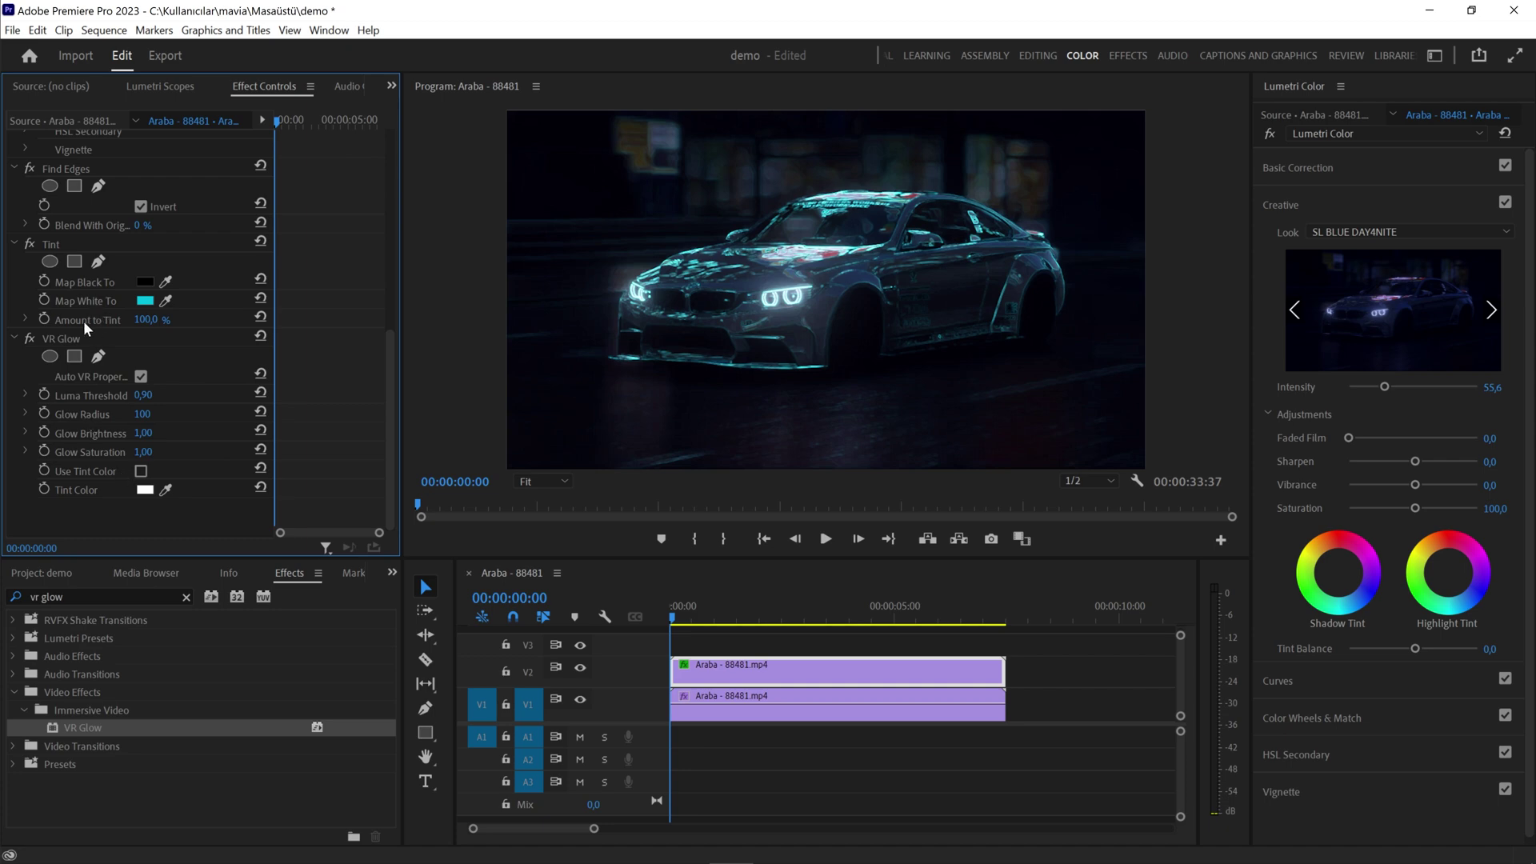
{"action": "left_click", "coordinate": [145, 301]}
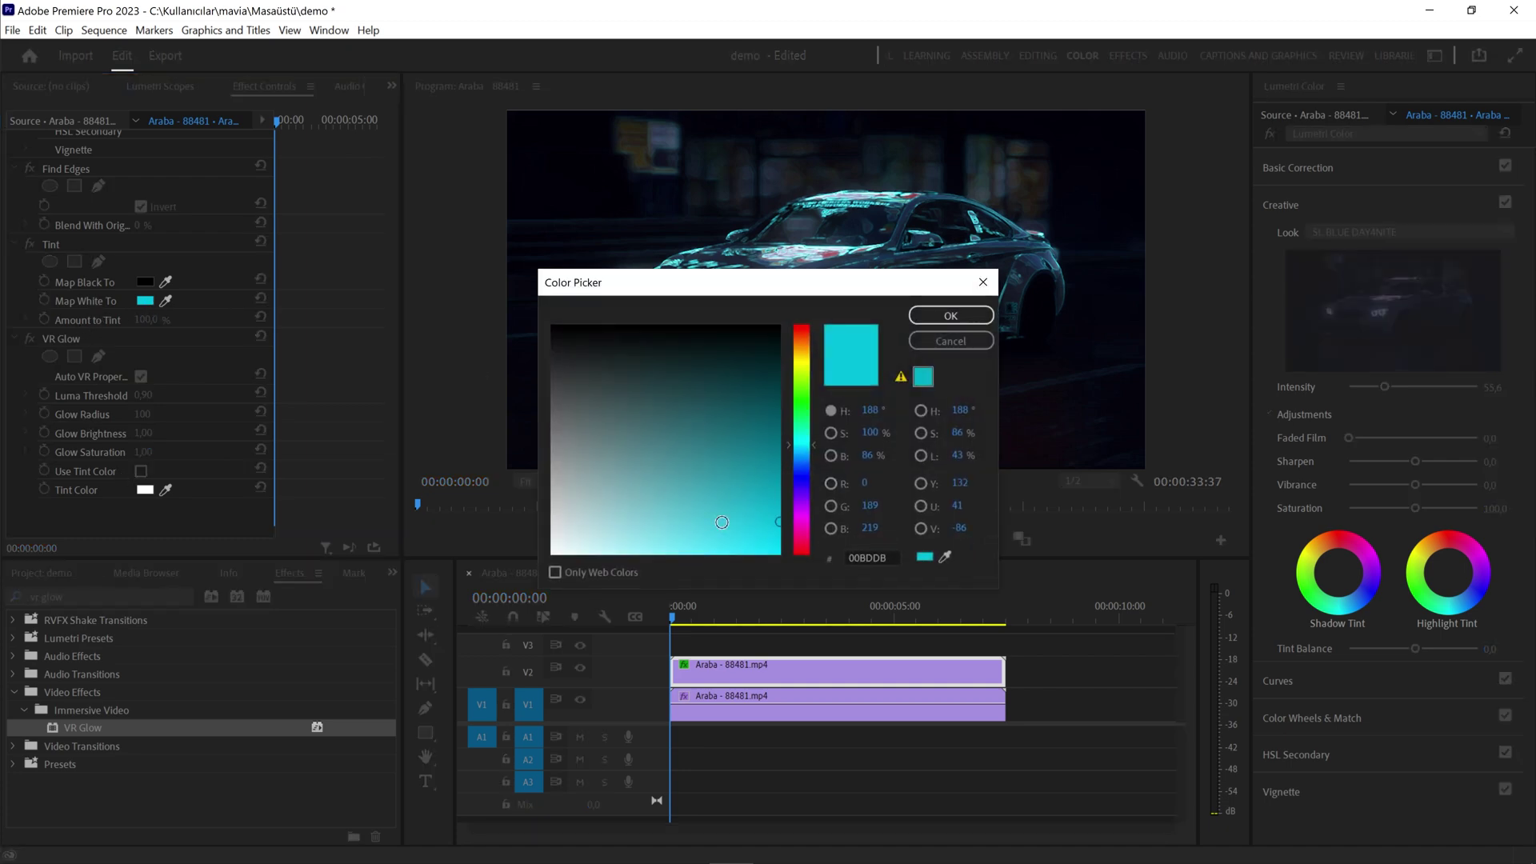
{"action": "key", "text": "Escape"}
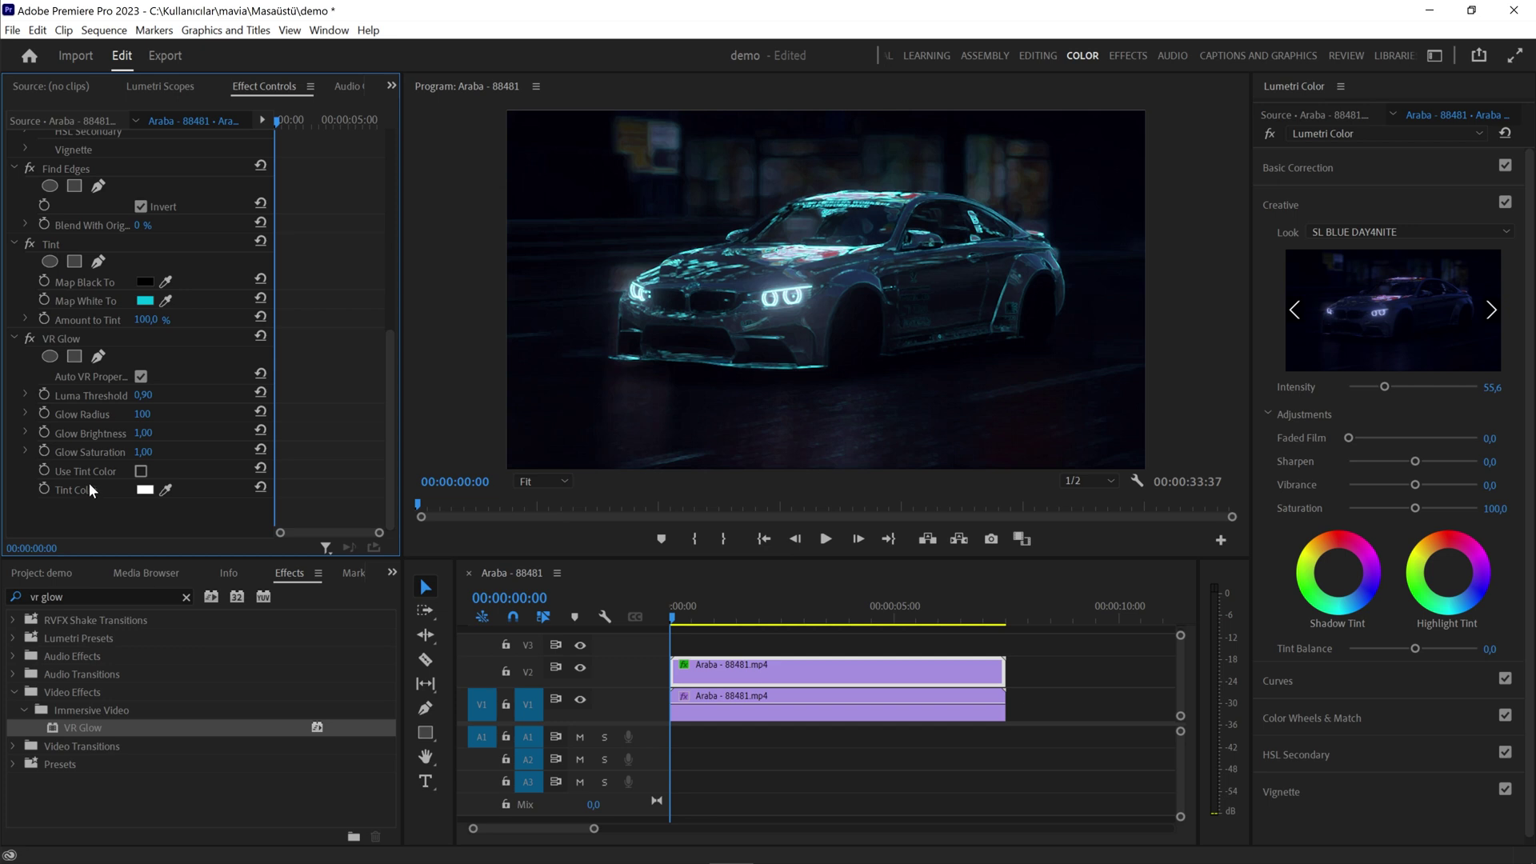
Tint VR Glow cyan 00CFD8 and lower its Luma Threshold to 0,20.
{"action": "left_click", "coordinate": [144, 490]}
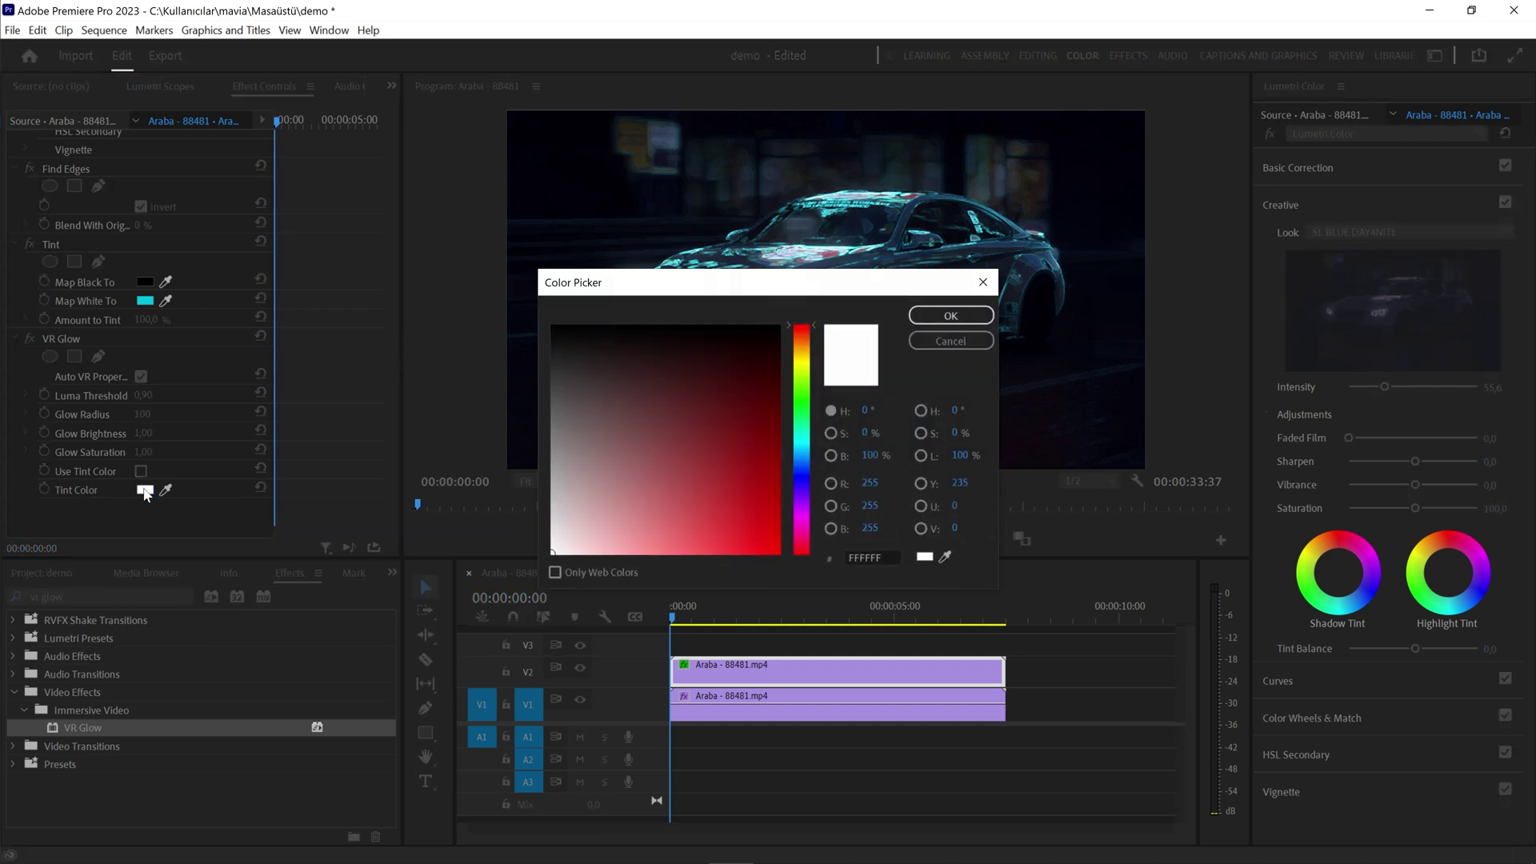
{"action": "left_click", "coordinate": [801, 441]}
{"action": "left_click_drag", "start_coordinate": [772, 513], "coordinate": [779, 519]}
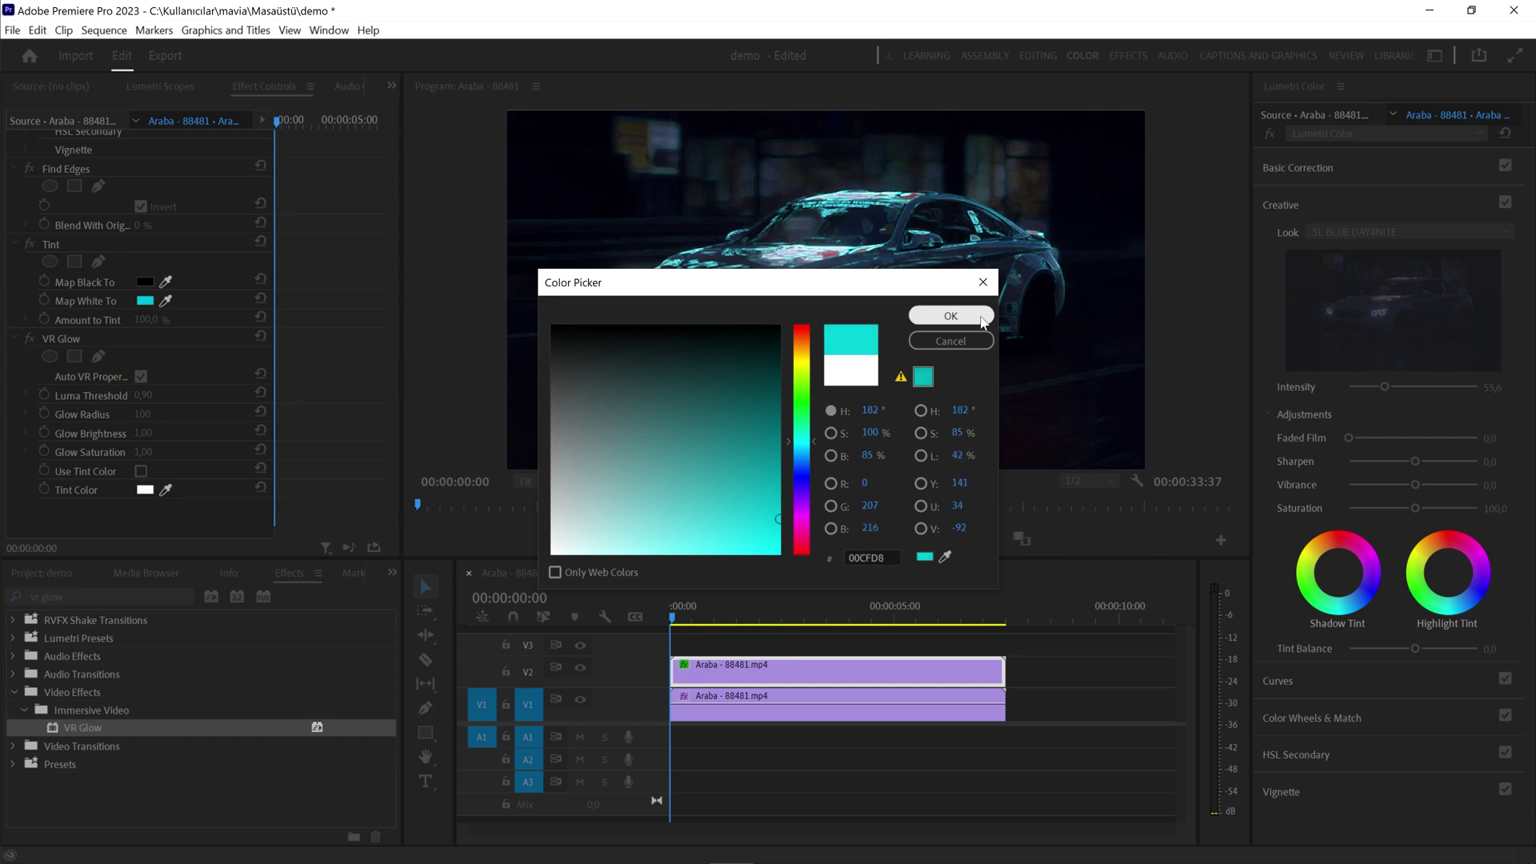
{"action": "left_click", "coordinate": [982, 317]}
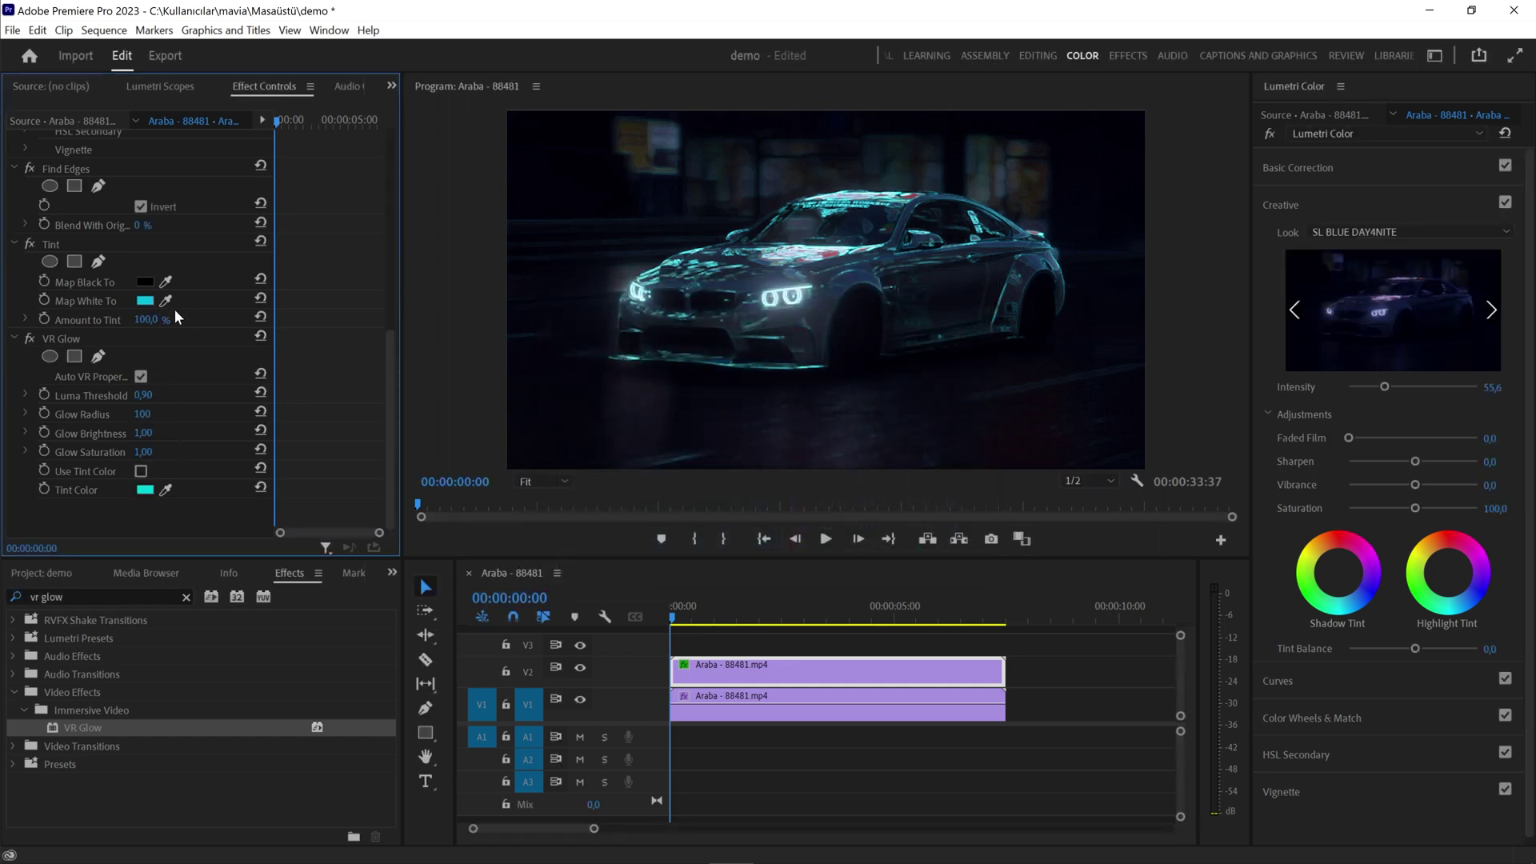
{"action": "left_click", "coordinate": [151, 425]}
{"action": "mouse_move", "coordinate": [143, 395]}
{"action": "left_mouse_down"}
{"action": "mouse_move", "coordinate": [96, 395]}
{"action": "mouse_move", "coordinate": [128, 395]}
{"action": "mouse_move", "coordinate": [152, 433]}
{"action": "left_mouse_up"}
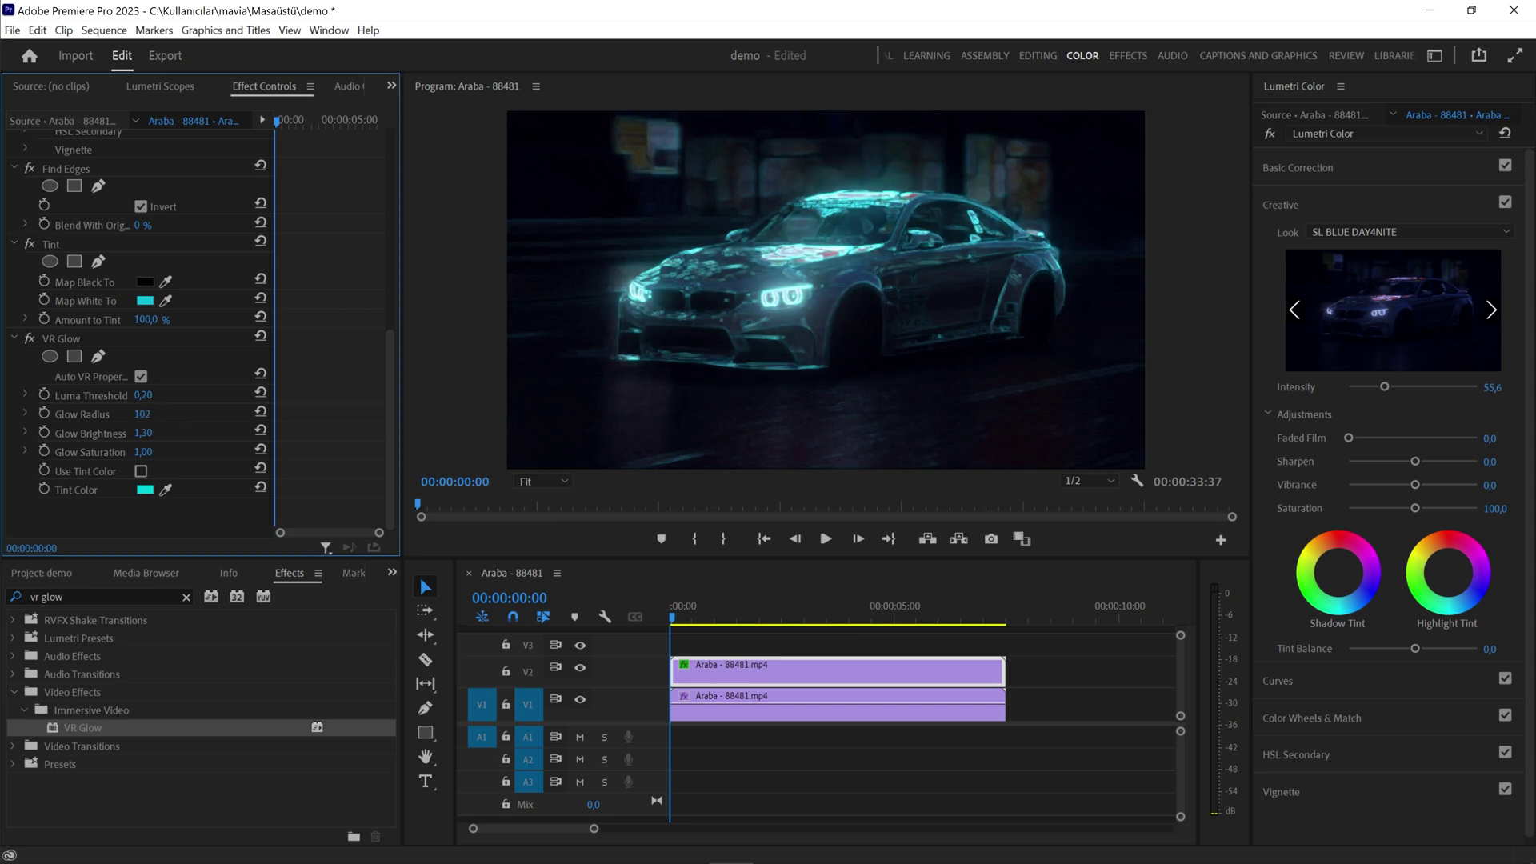
Raise VR Glow's Glow Brightness to 4,10 while previewing, stopping at 00:00:02:17.
{"action": "left_click", "coordinate": [826, 538]}
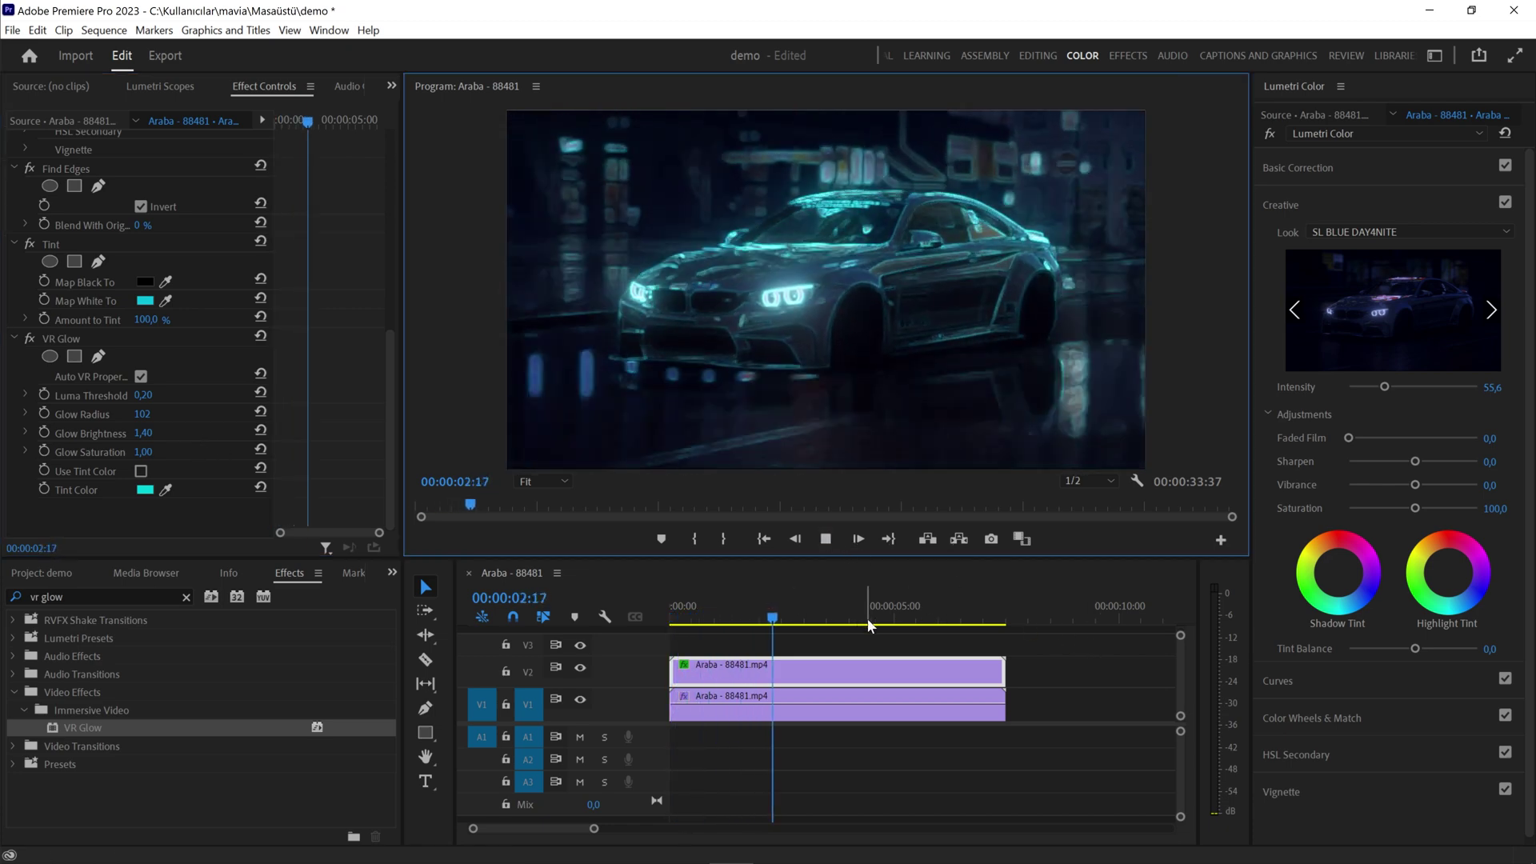
{"action": "key", "text": "space"}
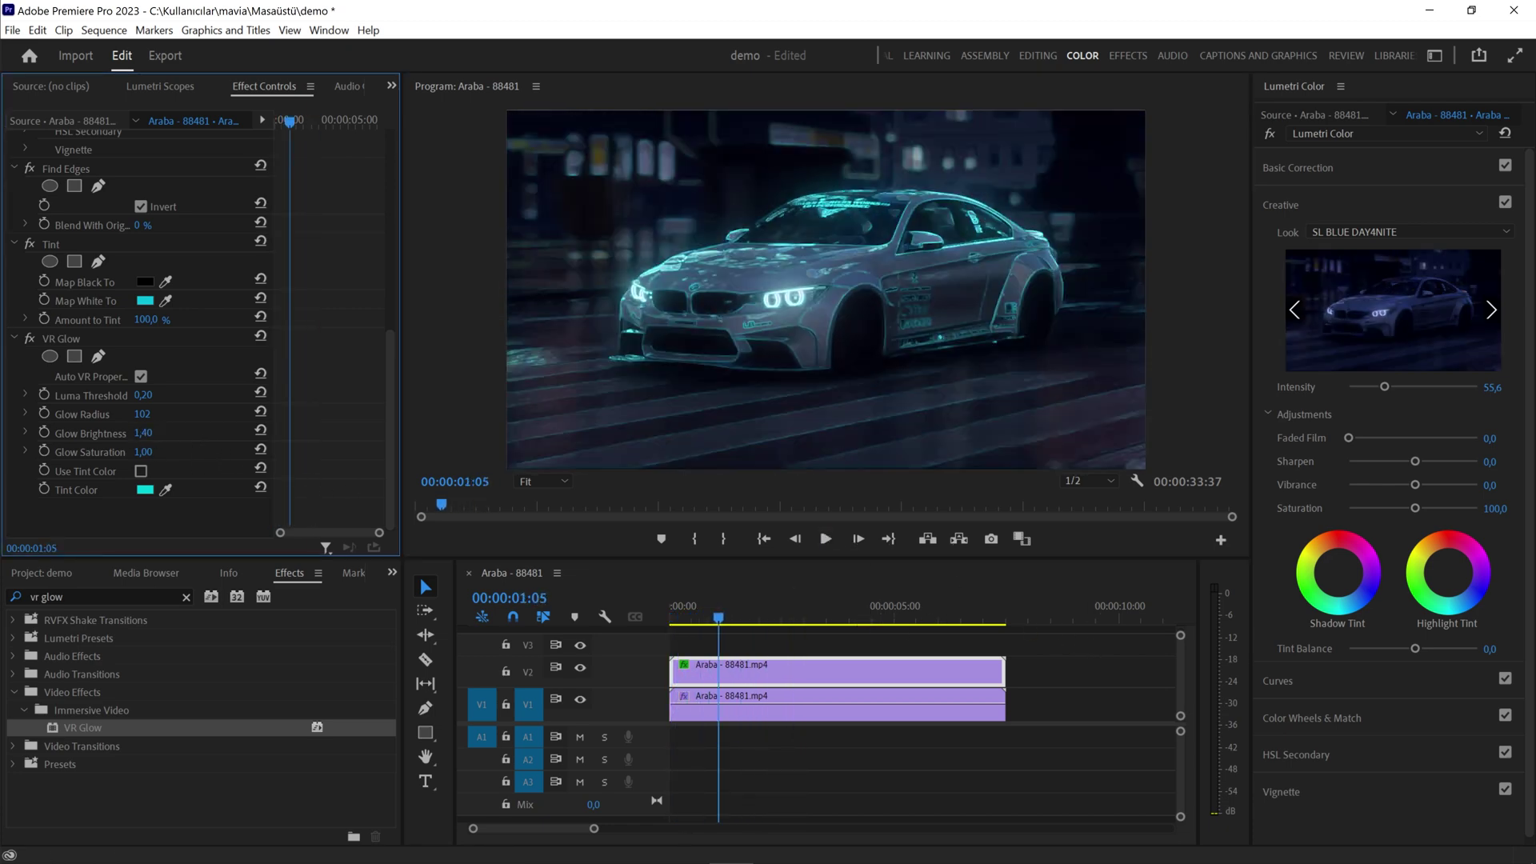
{"action": "left_click_drag", "start_coordinate": [142, 433], "coordinate": [240, 433]}
{"action": "key", "text": "Home"}
{"action": "left_click", "coordinate": [826, 539]}
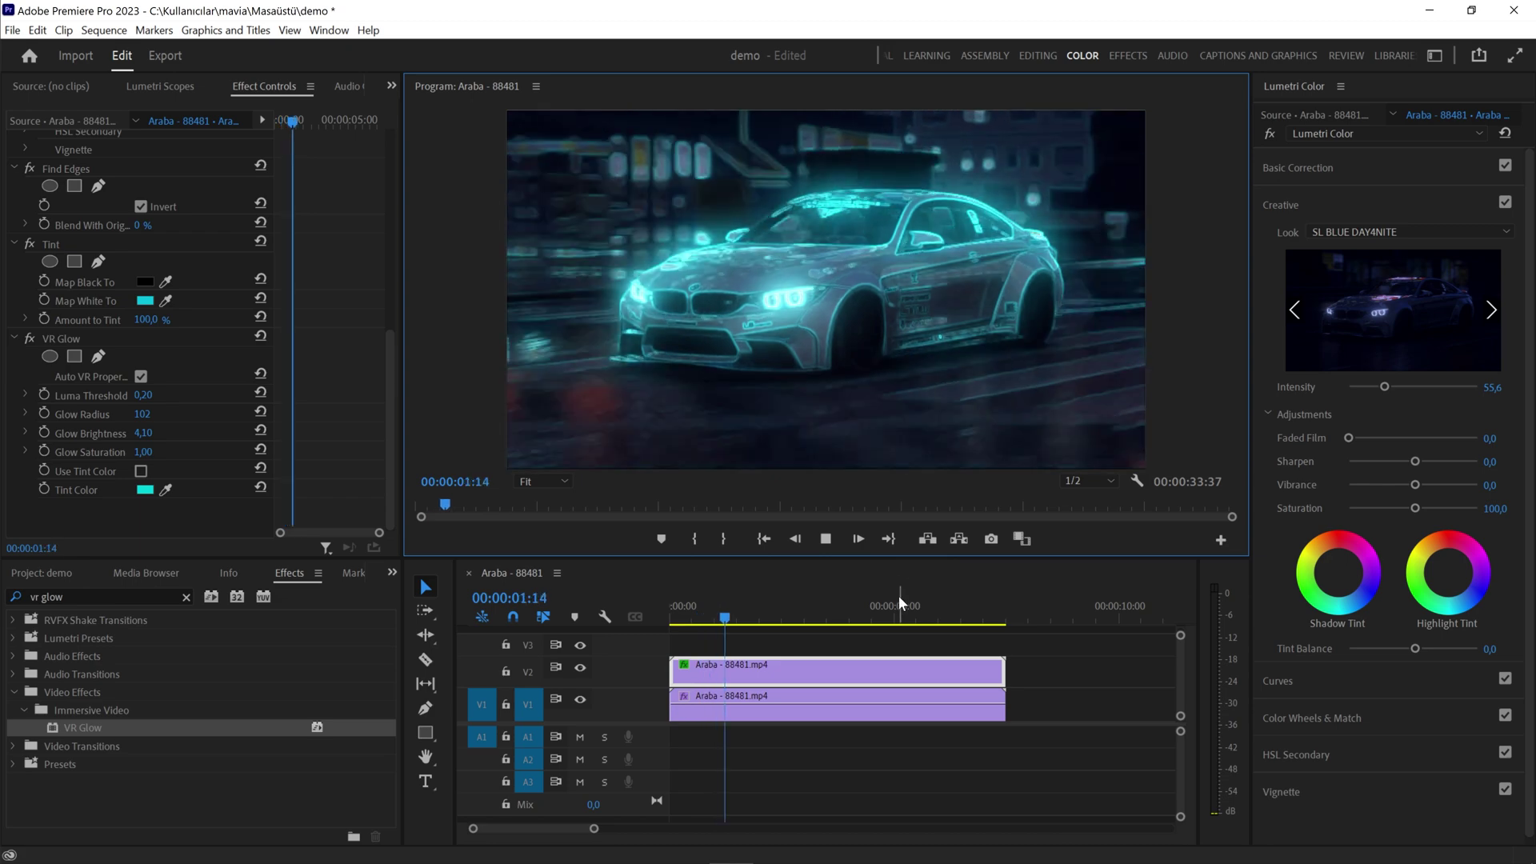
{"action": "key", "text": "Home"}
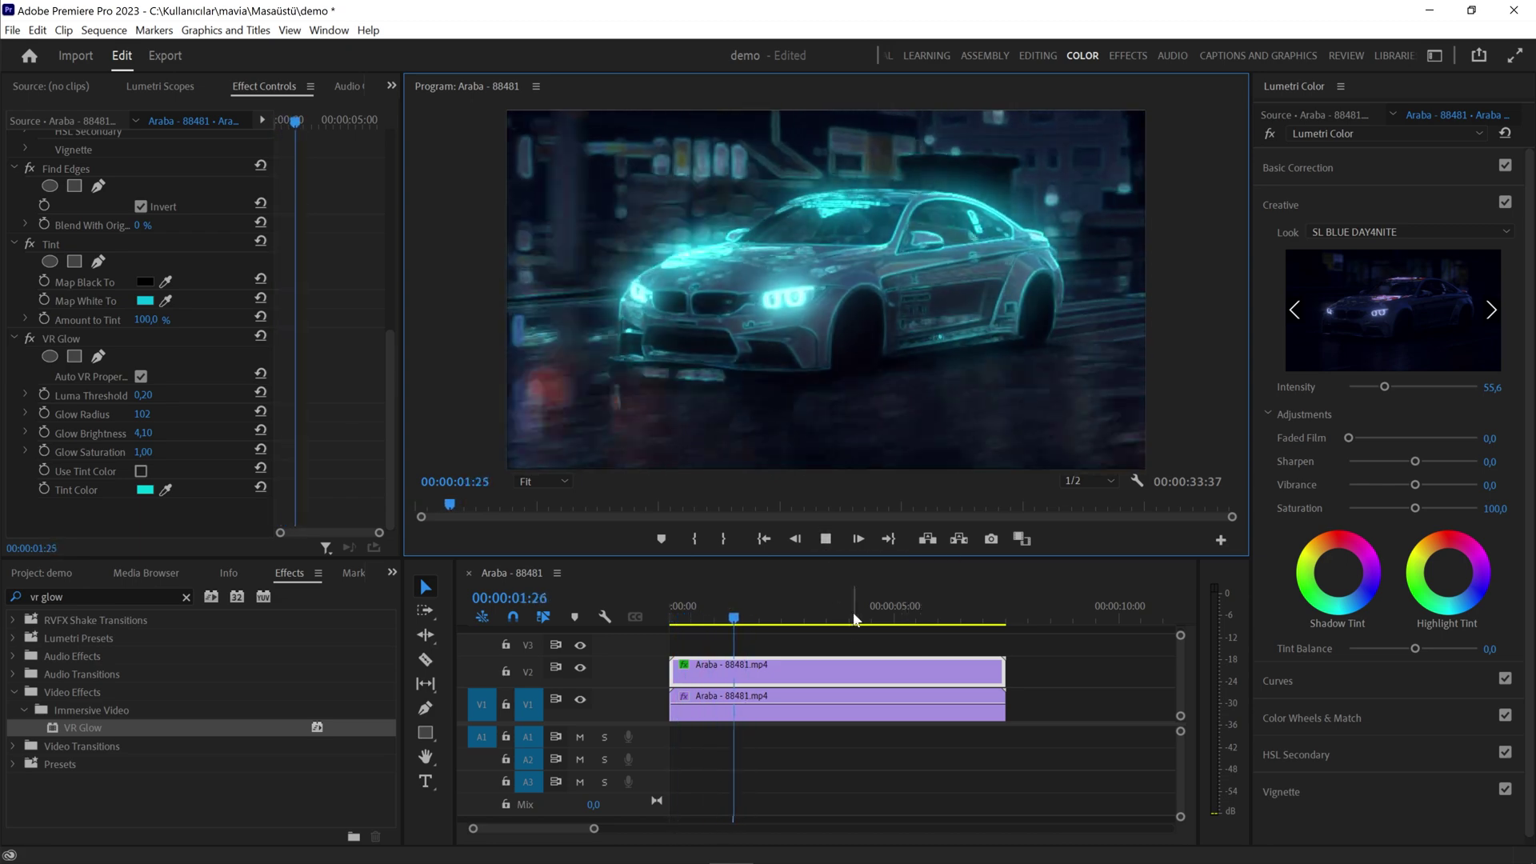
{"action": "left_click", "coordinate": [785, 624]}
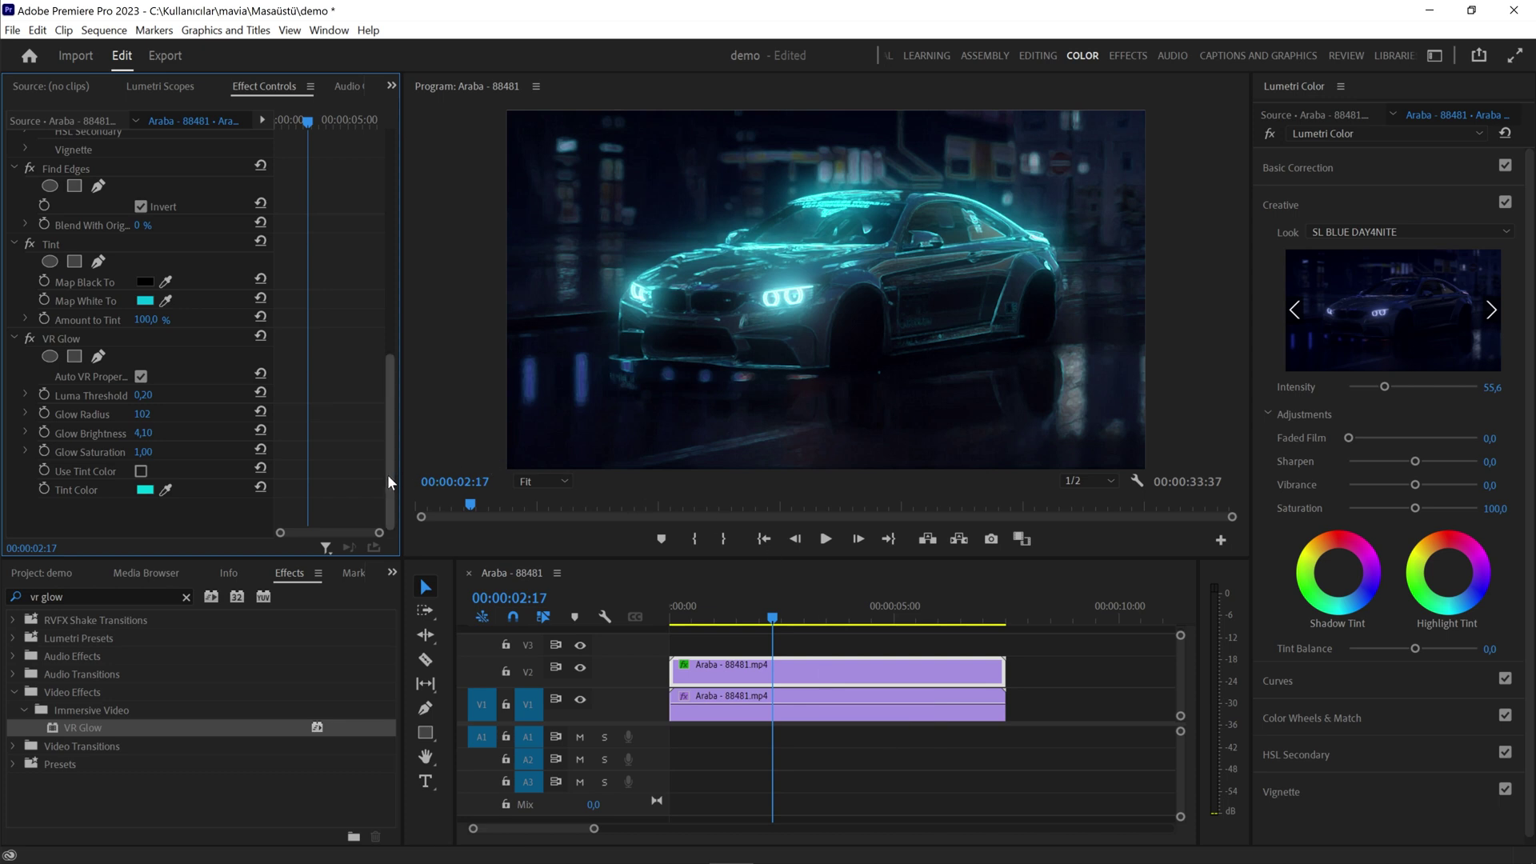
Trace a closed pen mask around the car's front, roofline, rear and underside.
{"action": "scroll", "coordinate": [395, 365], "scroll_direction": "up", "scroll_amount": 10}
{"action": "left_click", "coordinate": [603, 376]}
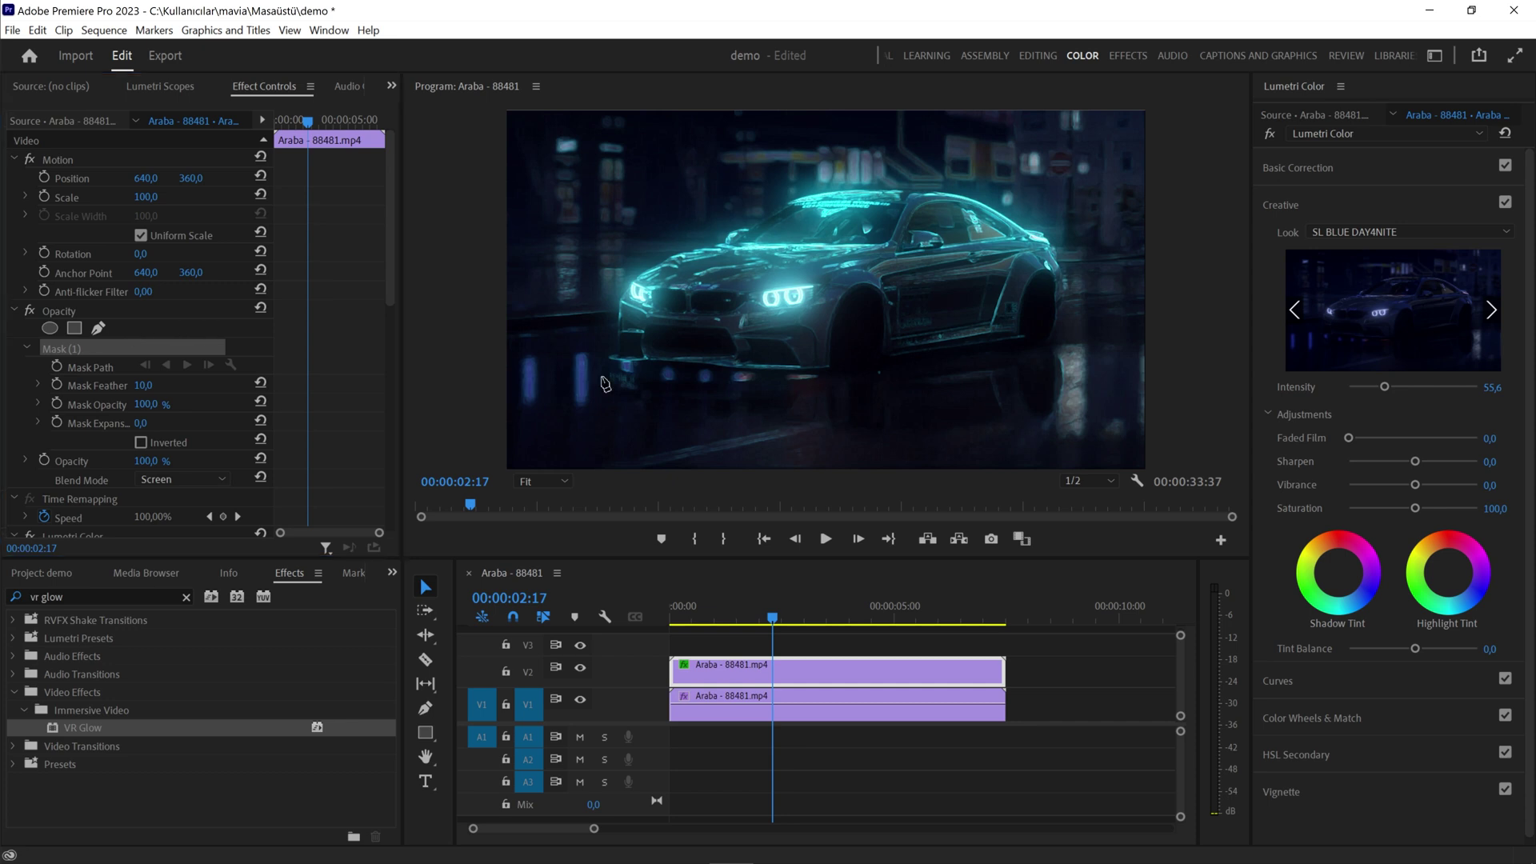
{"action": "left_click", "coordinate": [603, 321]}
{"action": "left_click", "coordinate": [632, 262]}
{"action": "left_click", "coordinate": [690, 235]}
{"action": "left_click", "coordinate": [701, 232]}
{"action": "left_click", "coordinate": [761, 204]}
{"action": "left_click", "coordinate": [945, 186]}
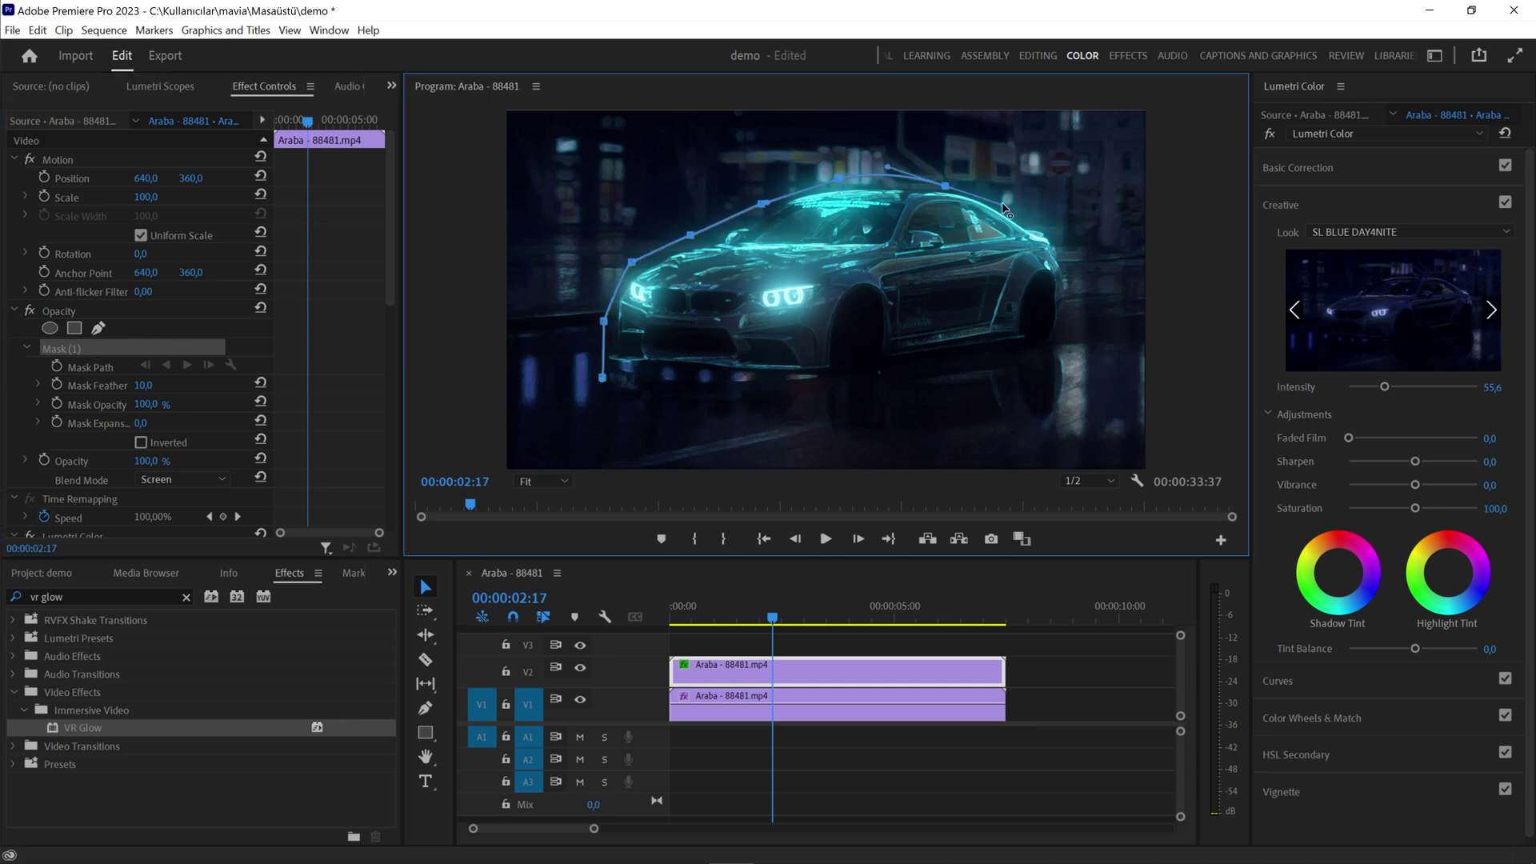
{"action": "left_click", "coordinate": [1009, 200]}
{"action": "left_click", "coordinate": [1037, 206]}
{"action": "left_click", "coordinate": [1049, 220]}
{"action": "left_click", "coordinate": [1060, 237]}
{"action": "left_click", "coordinate": [1073, 264]}
{"action": "left_click", "coordinate": [1073, 319]}
{"action": "left_click", "coordinate": [971, 385]}
{"action": "left_click", "coordinate": [900, 385]}
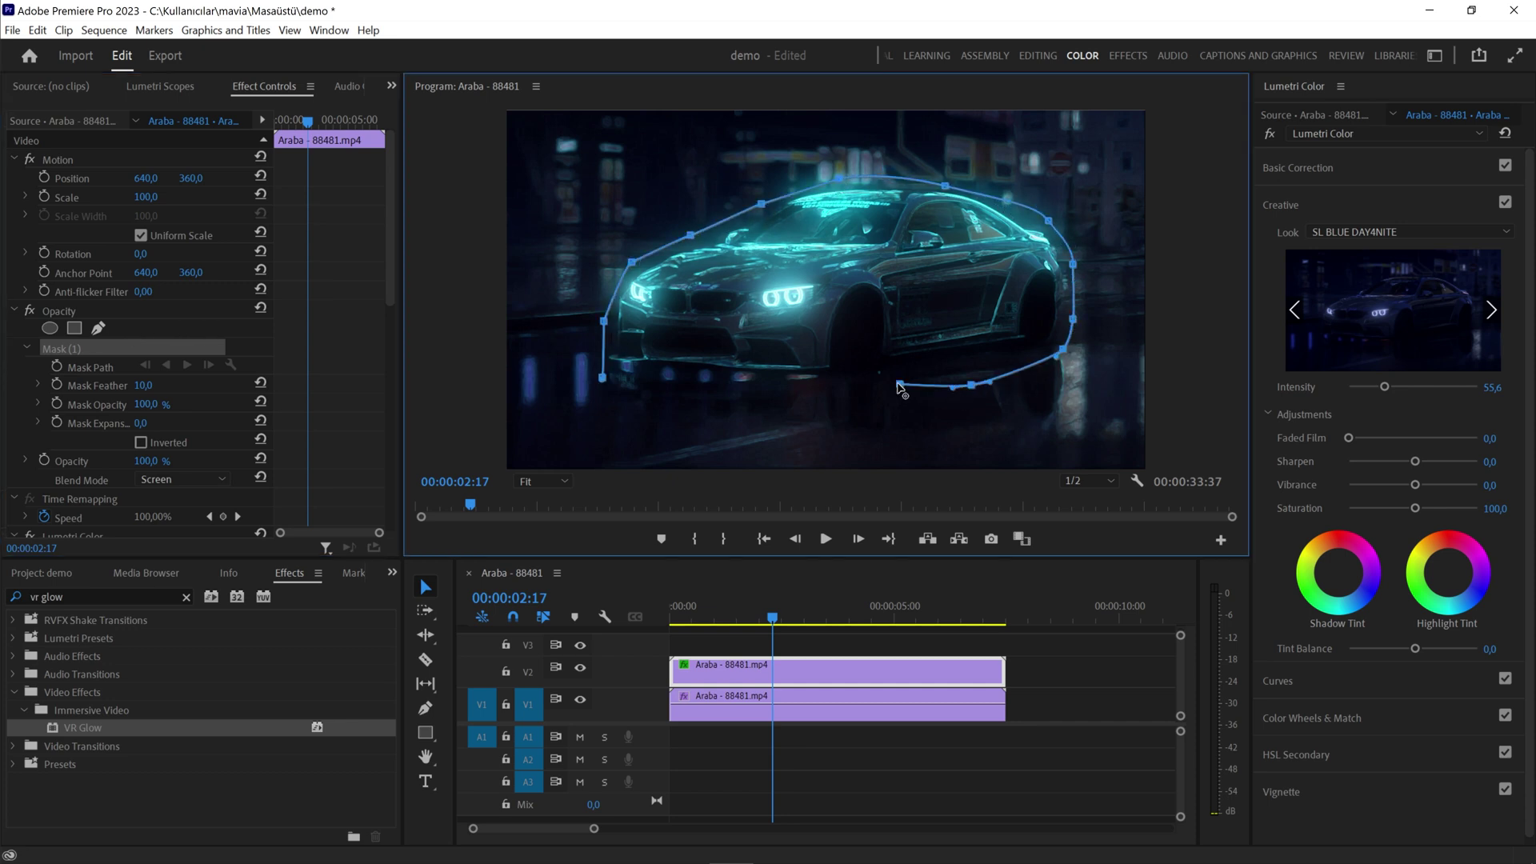
{"action": "left_click", "coordinate": [769, 390]}
{"action": "left_click", "coordinate": [645, 386]}
{"action": "left_click", "coordinate": [602, 377]}
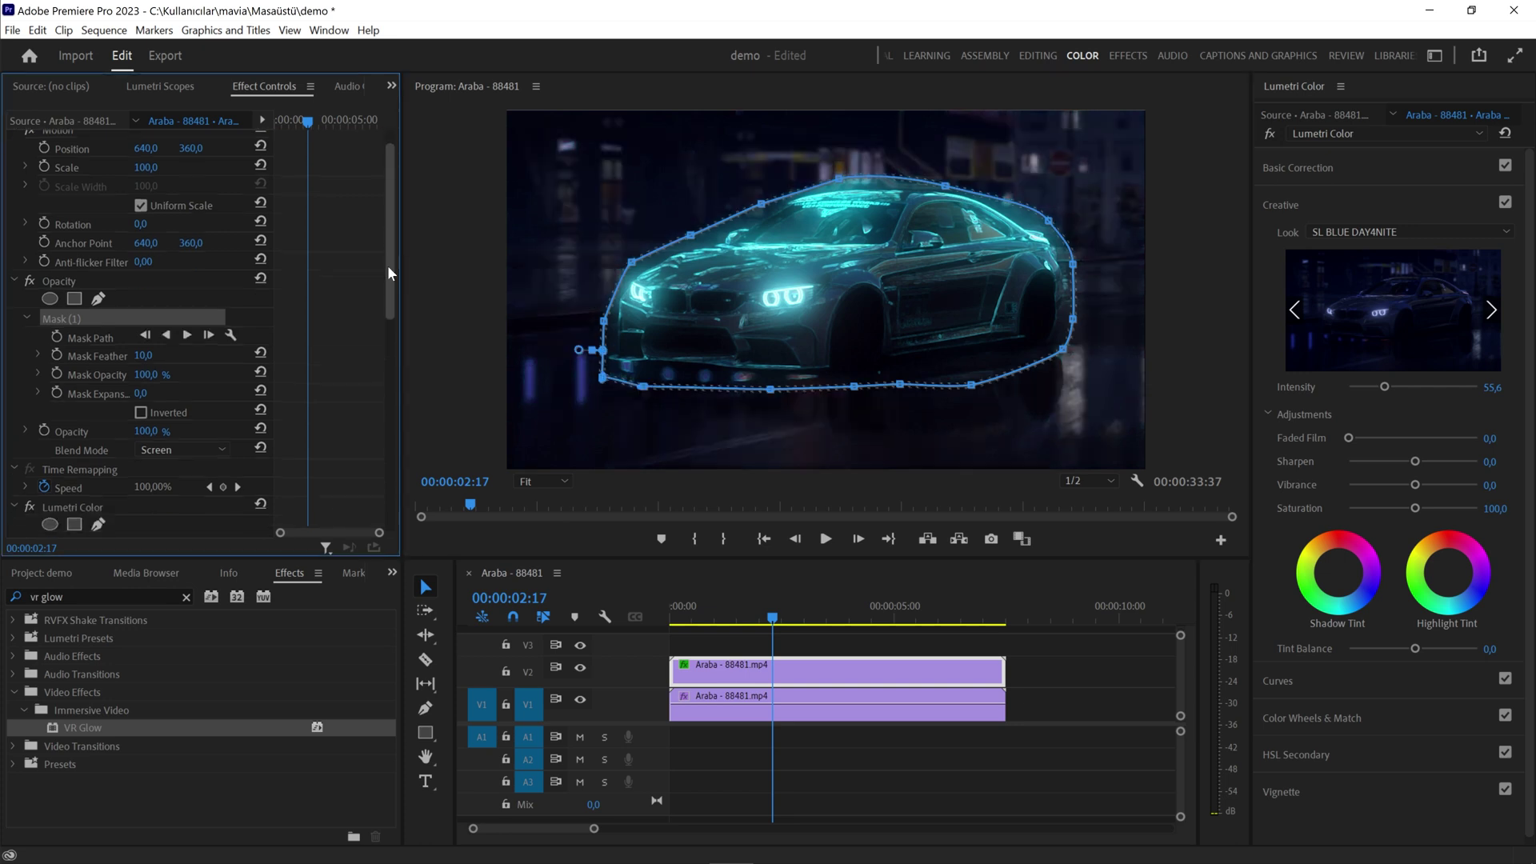
Set Mask Feather to 114 and play back the masked glow.
{"action": "left_click_drag", "start_coordinate": [389, 251], "coordinate": [383, 284]}
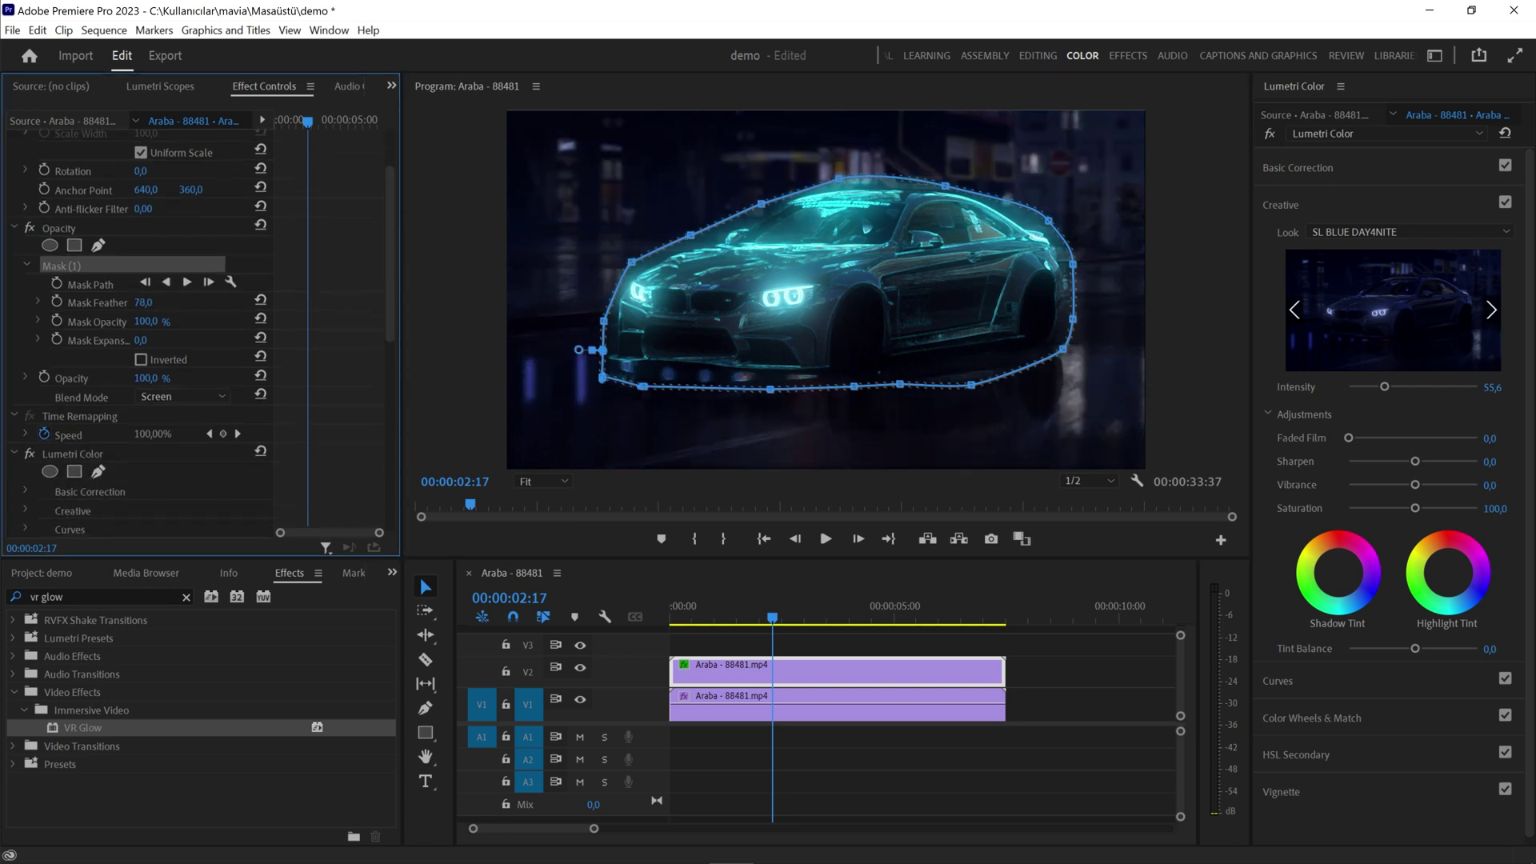
{"action": "left_click_drag", "start_coordinate": [883, 138], "coordinate": [884, 164]}
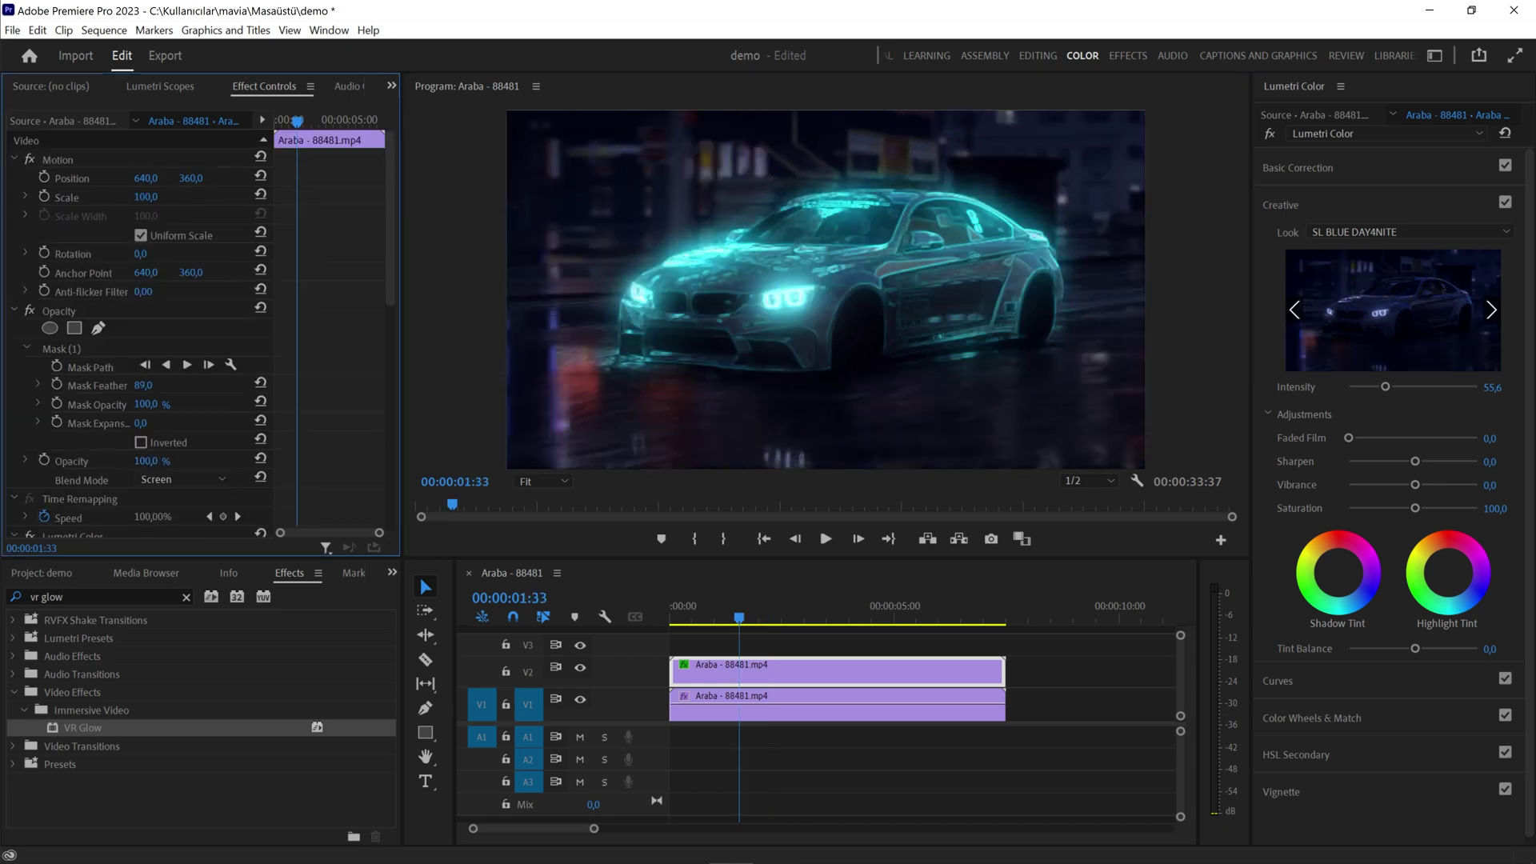
{"action": "left_click", "coordinate": [720, 608]}
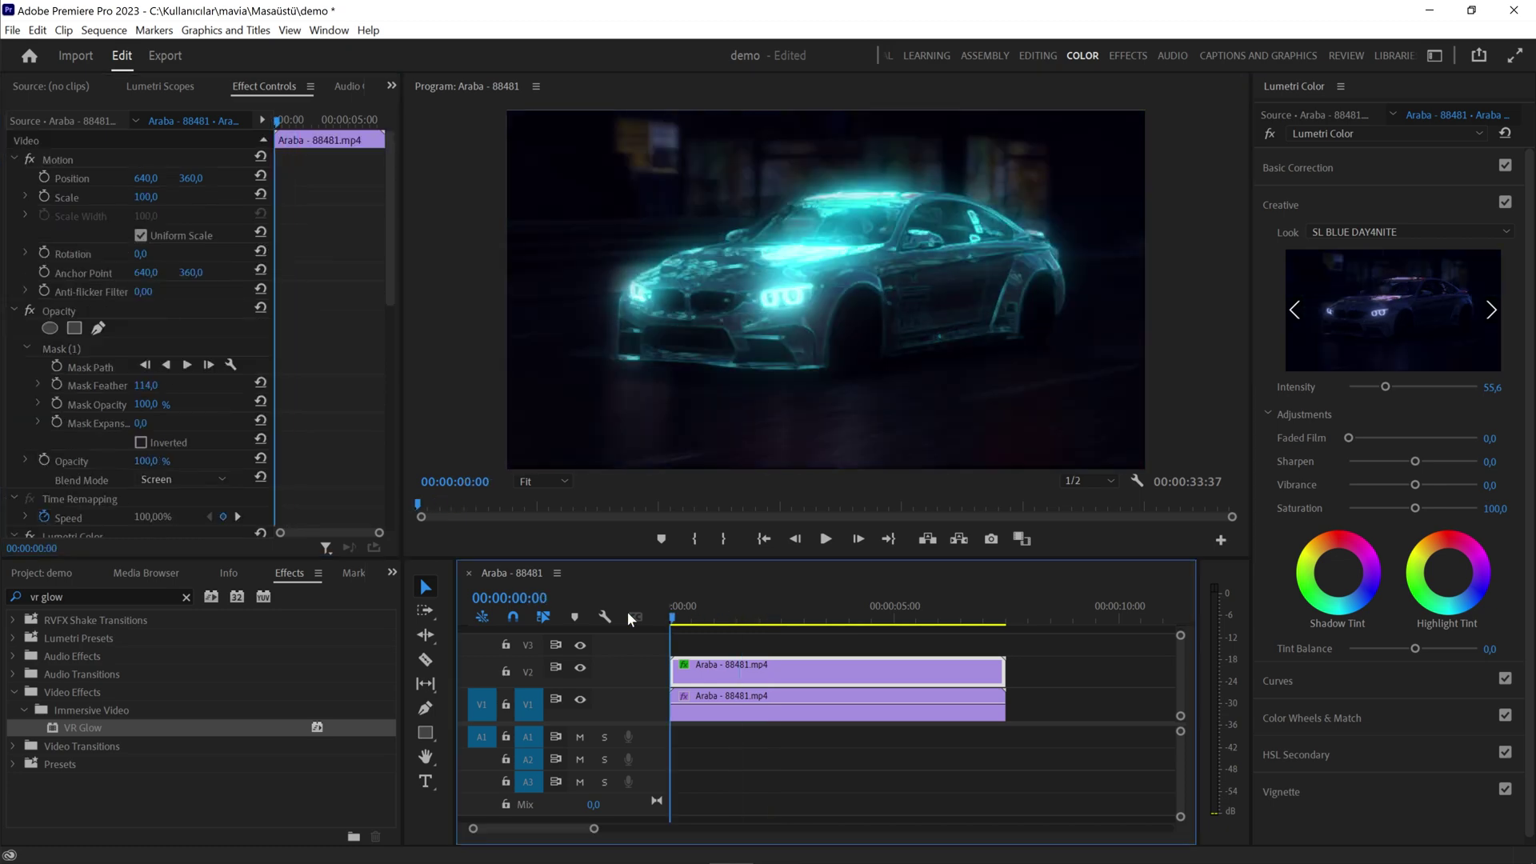
{"action": "key", "text": "space"}
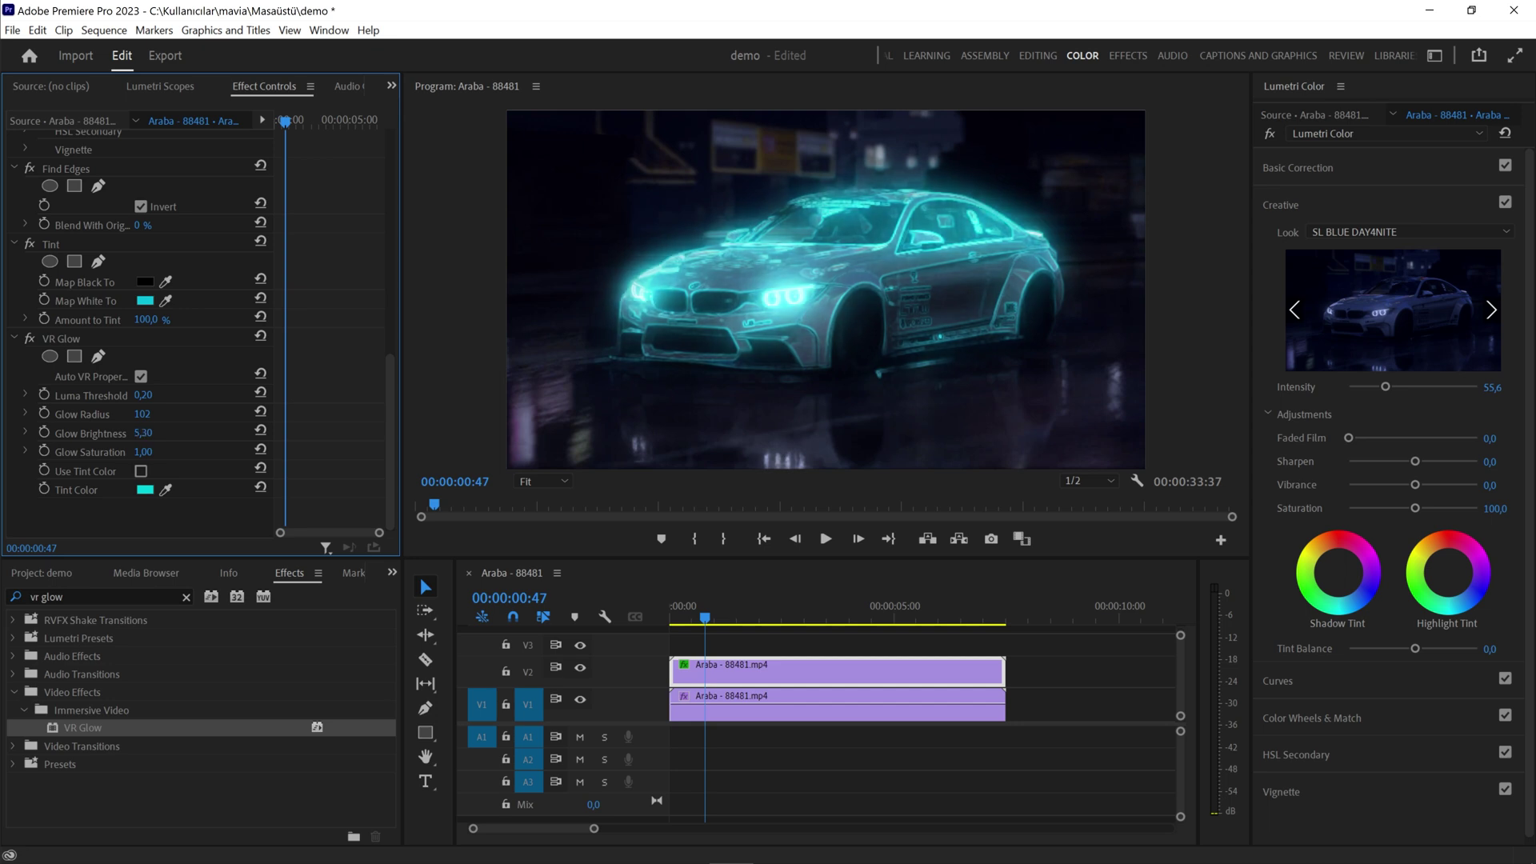
Raise Glow Brightness to 5,40 and trim the glow clip to start at 00:00:00:47.
{"action": "left_click_drag", "start_coordinate": [142, 433], "coordinate": [200, 449]}
{"action": "left_click", "coordinate": [764, 676]}
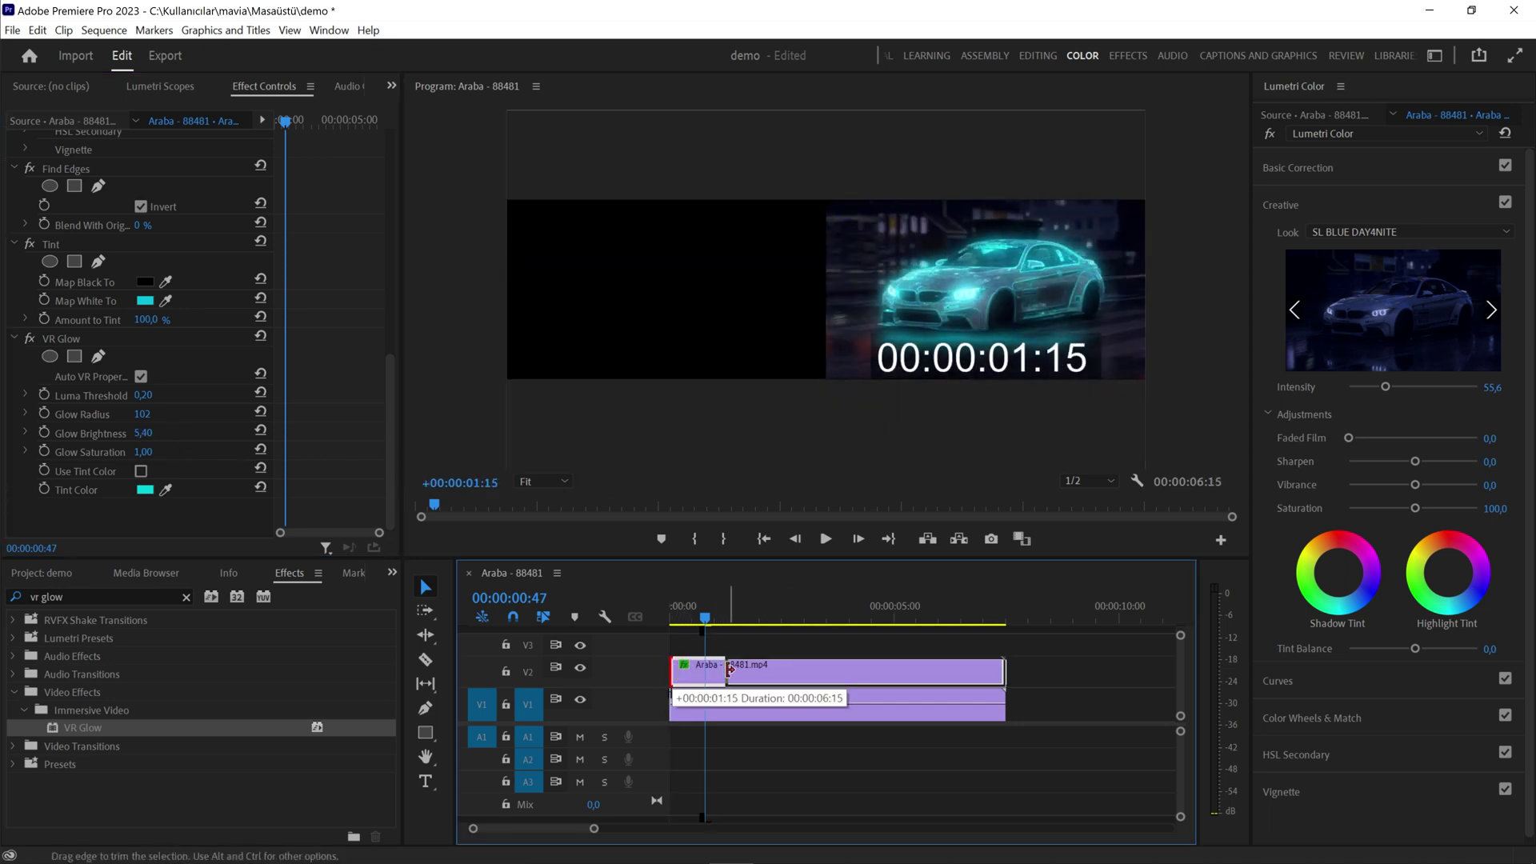
{"action": "left_click_drag", "start_coordinate": [674, 675], "coordinate": [706, 676]}
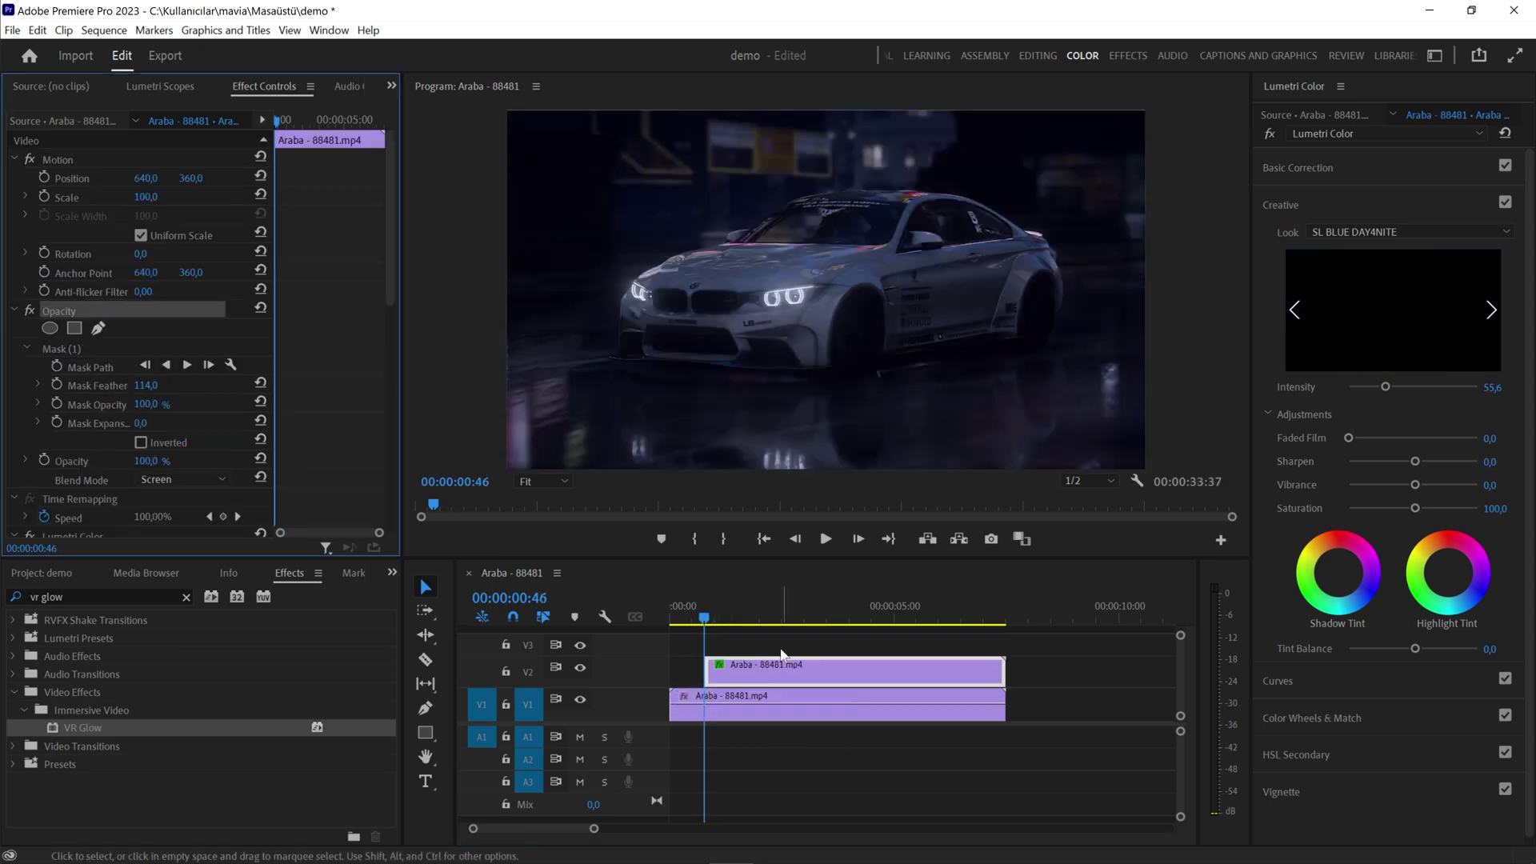
Keyframe the glow clip's opacity from 0% to 100% at 00:00:02:25 and preview.
{"action": "left_click_drag", "start_coordinate": [390, 296], "coordinate": [386, 348]}
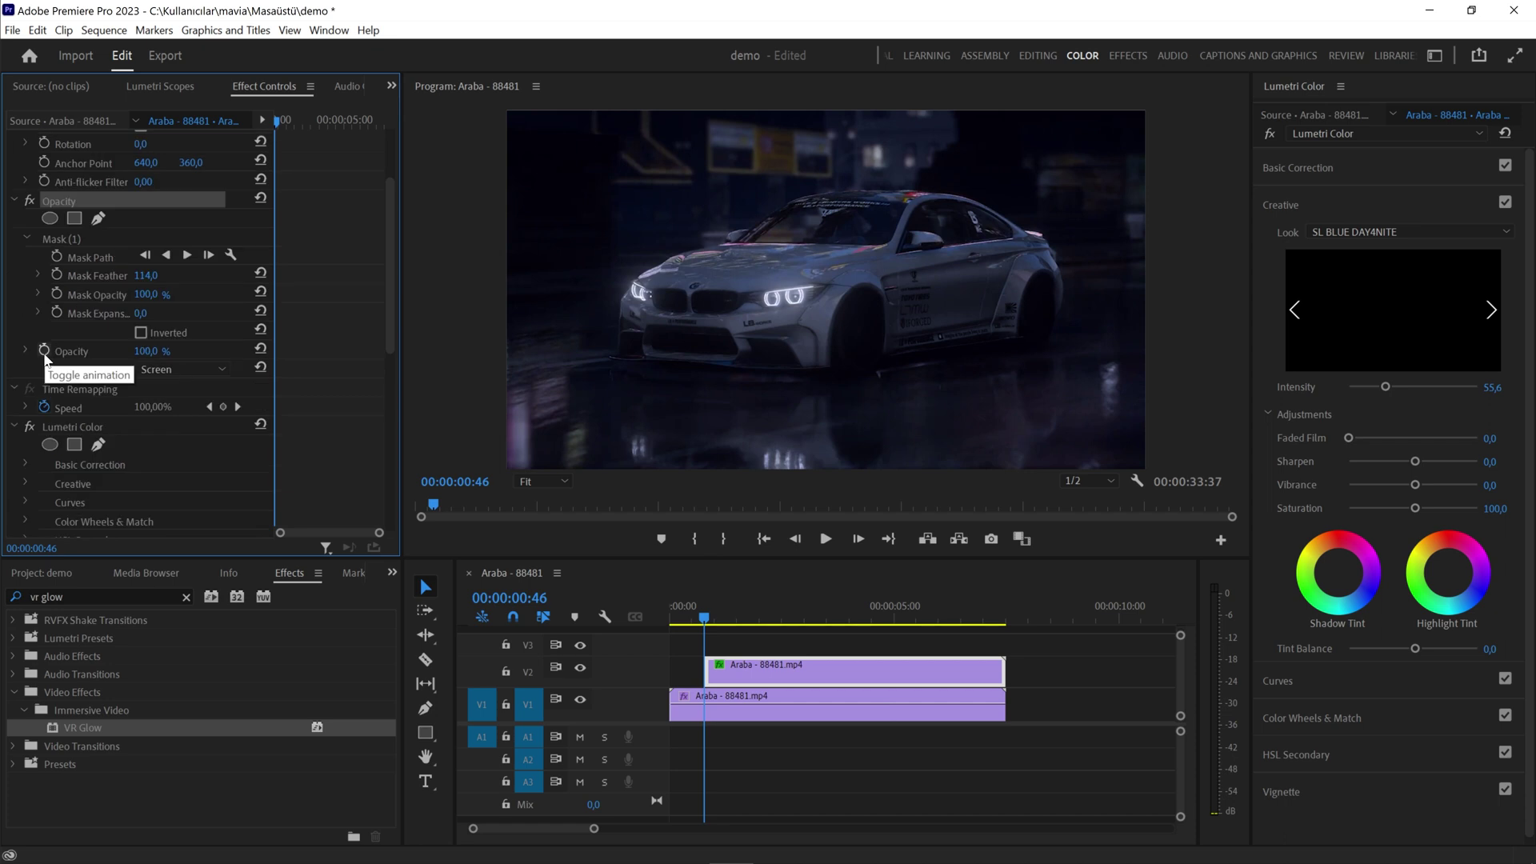
{"action": "left_click", "coordinate": [44, 352]}
{"action": "left_click_drag", "start_coordinate": [146, 351], "coordinate": [174, 357]}
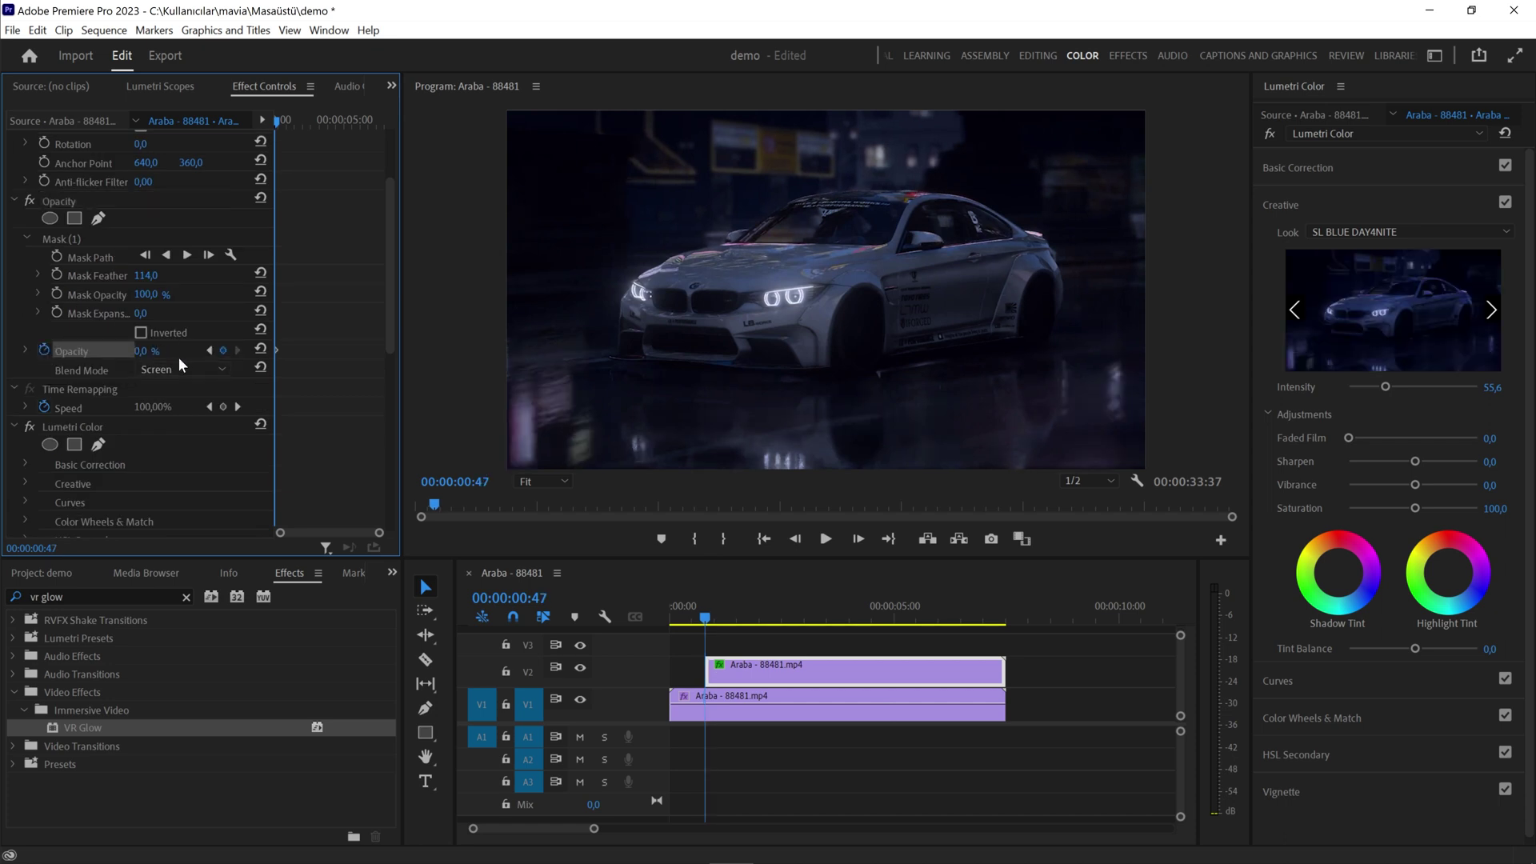
{"action": "left_click_drag", "start_coordinate": [276, 148], "coordinate": [300, 152]}
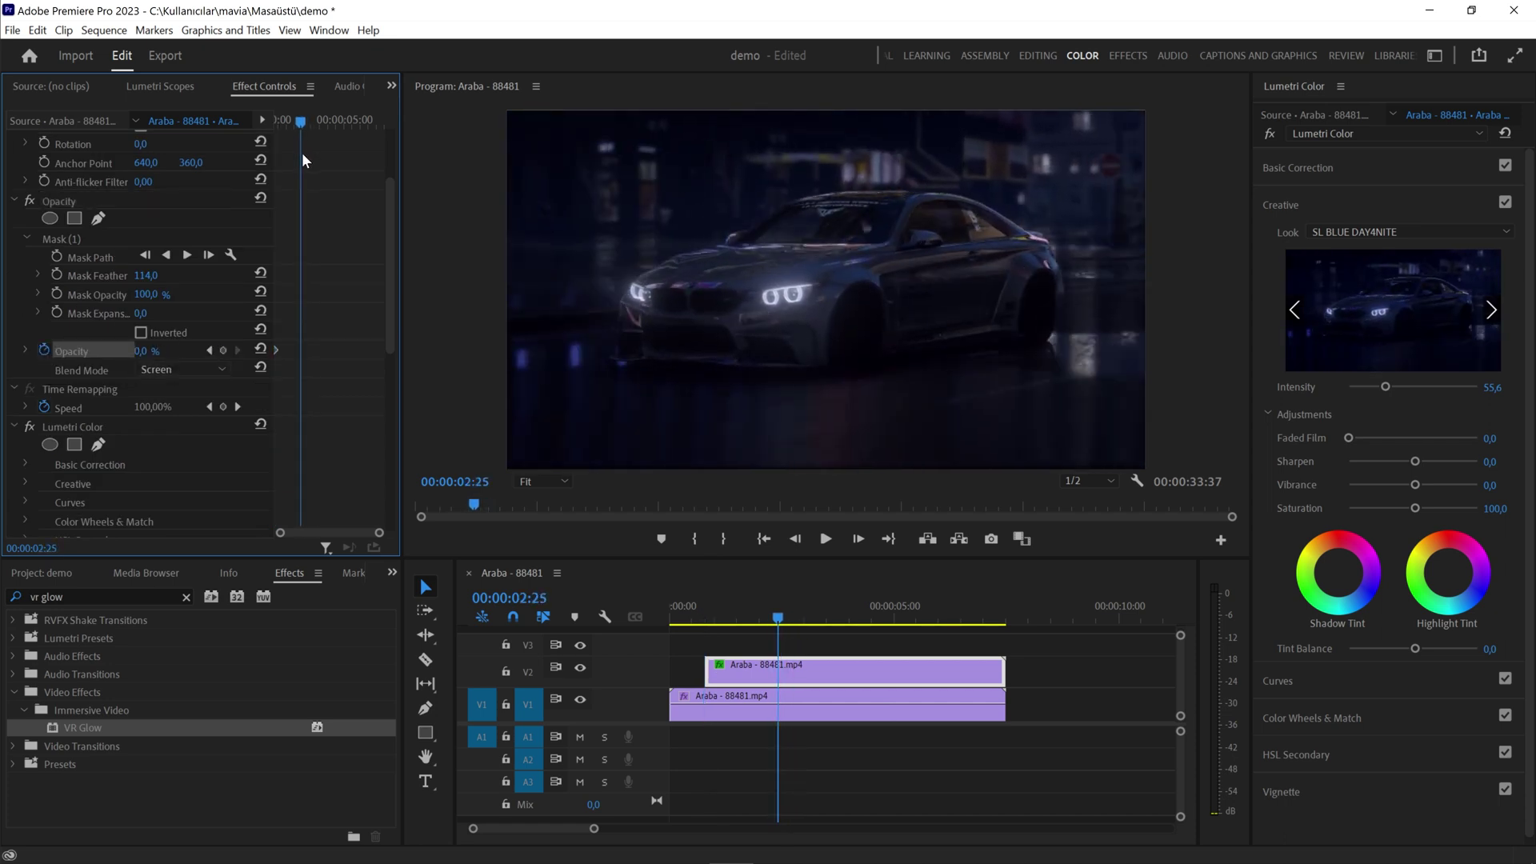
{"action": "left_click_drag", "start_coordinate": [148, 357], "coordinate": [178, 357]}
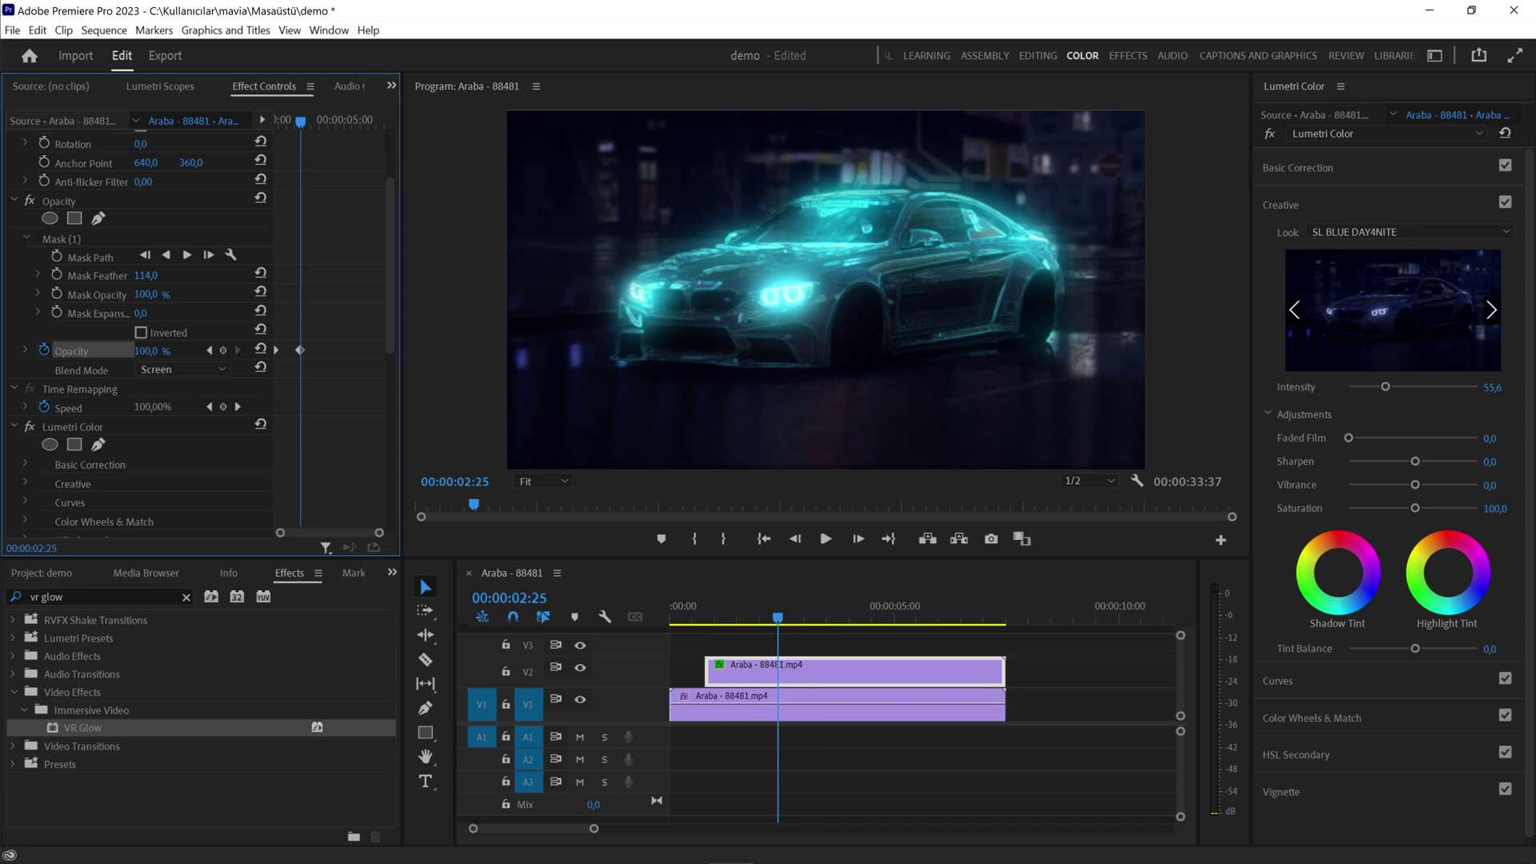
{"action": "left_click", "coordinate": [765, 539]}
{"action": "left_click", "coordinate": [826, 540]}
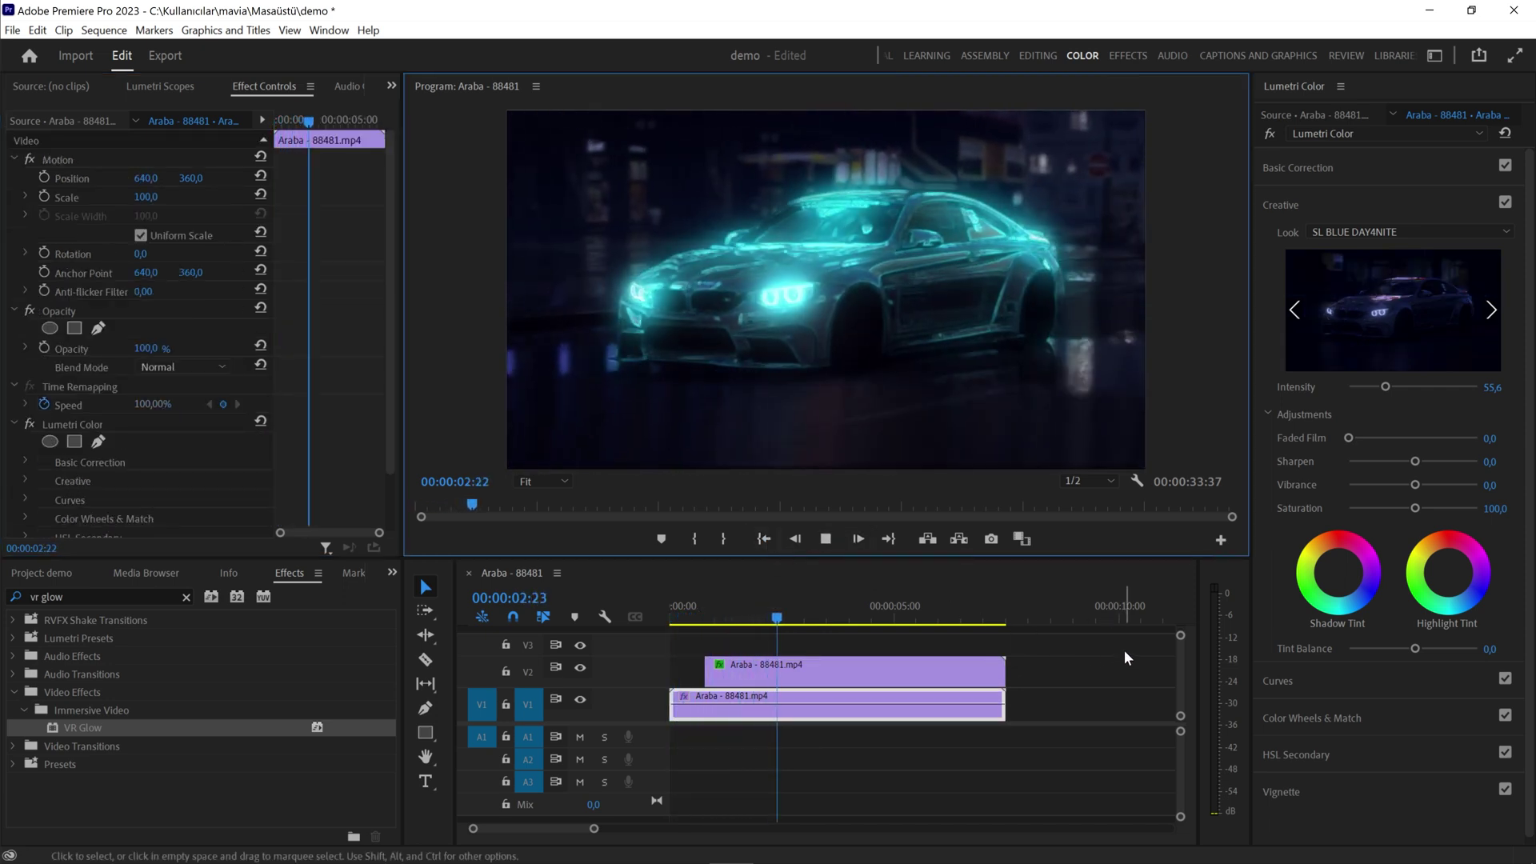
Stop at 00:00:04:20, select the V2 glow clip, and show its VR Glow settings.
{"action": "left_click", "coordinate": [1050, 640]}
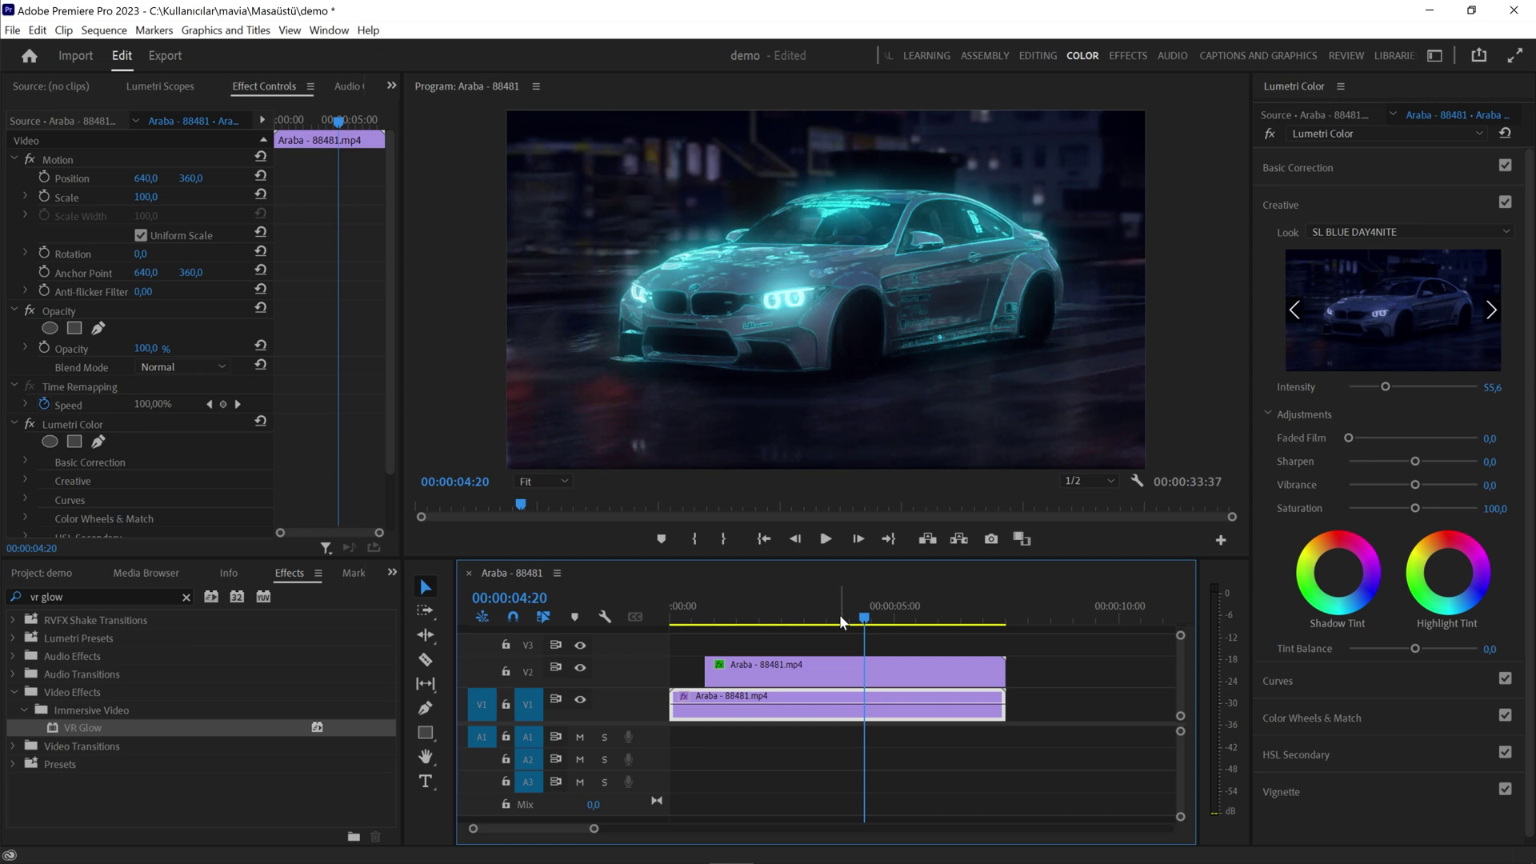
{"action": "left_click", "coordinate": [794, 661]}
{"action": "scroll", "coordinate": [399, 481], "scroll_direction": "down", "scroll_amount": 5}
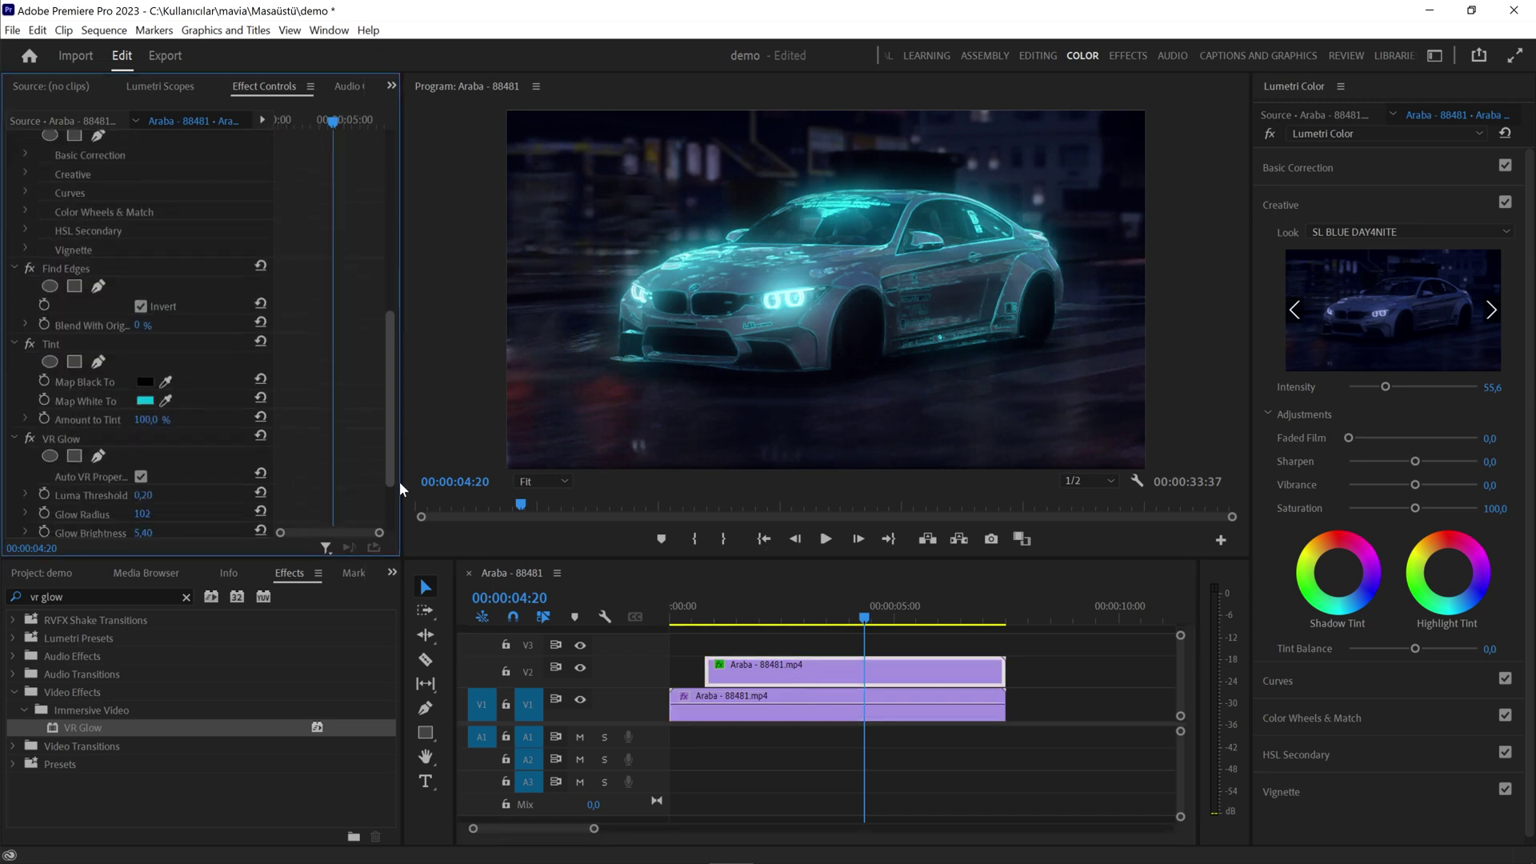
{"action": "scroll", "coordinate": [222, 253], "scroll_direction": "down", "scroll_amount": 5}
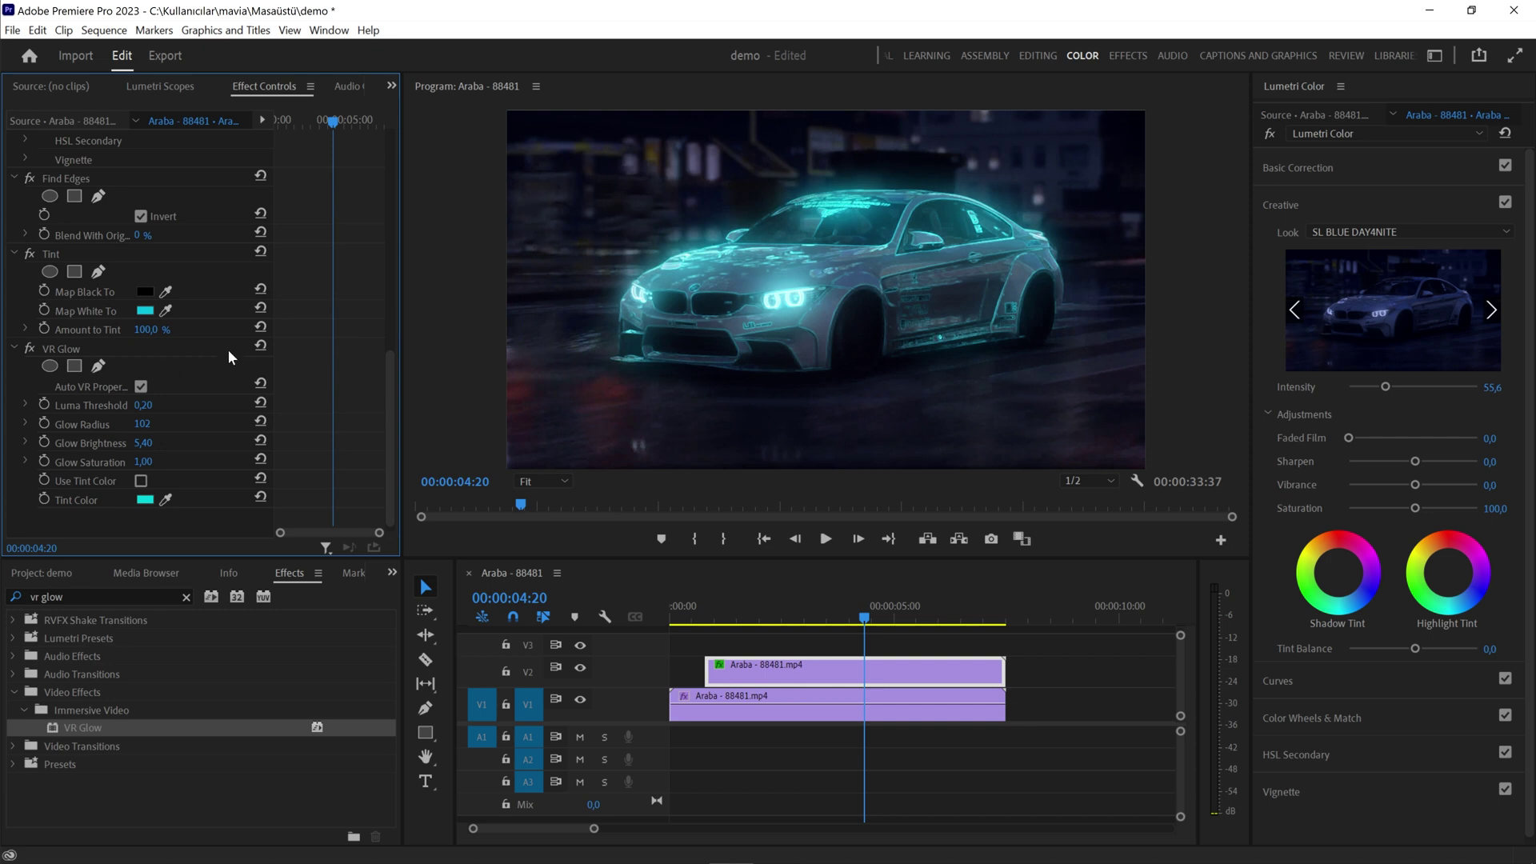
{"action": "left_click_drag", "start_coordinate": [847, 613], "coordinate": [813, 617]}
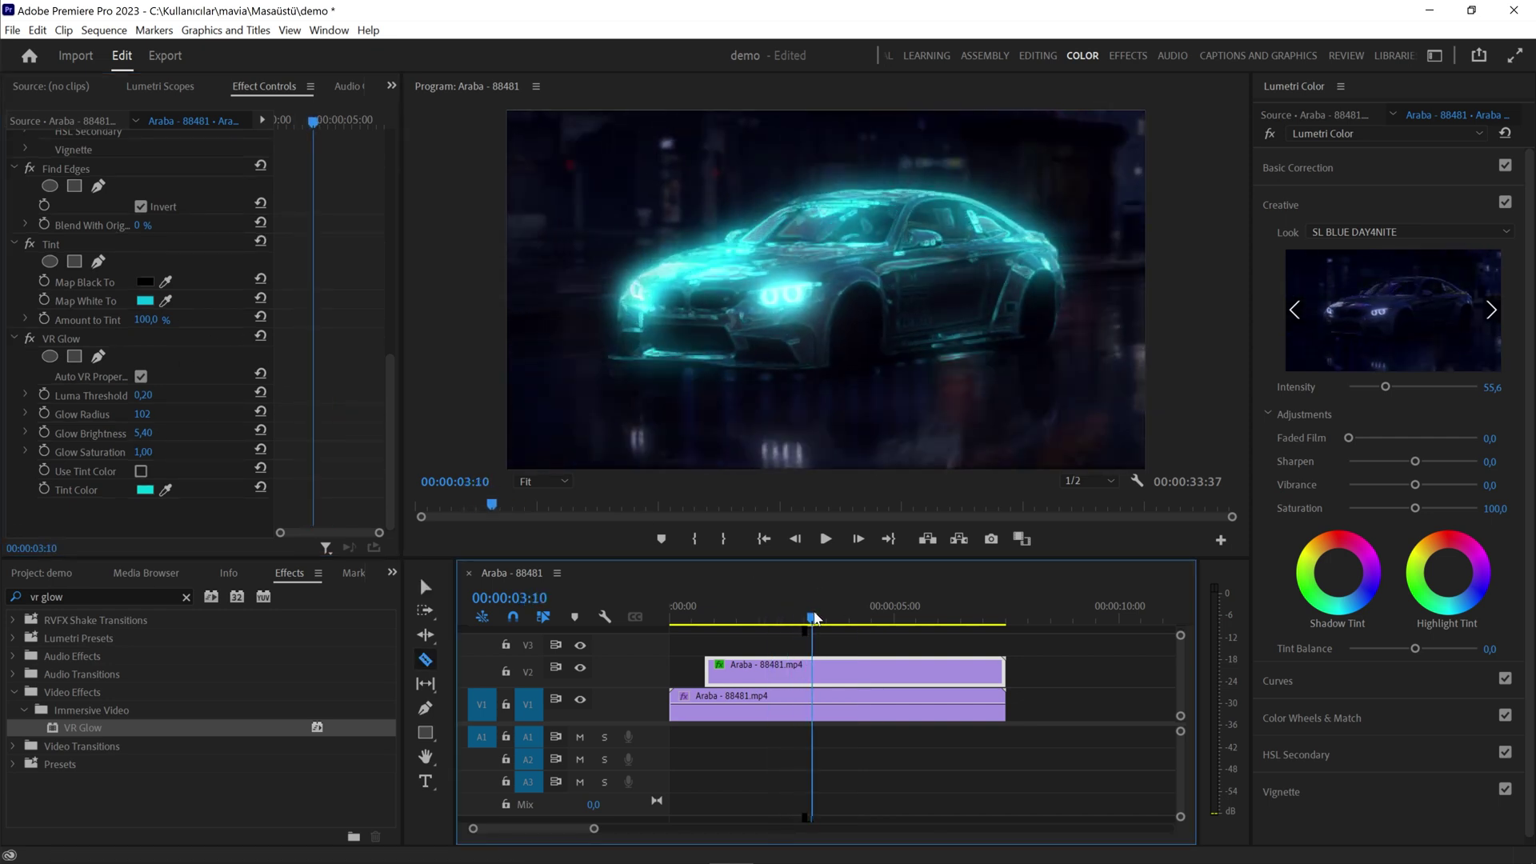
Razor the V2 glow clip twice to make three sections.
{"action": "key", "text": "c"}
{"action": "left_click", "coordinate": [426, 662]}
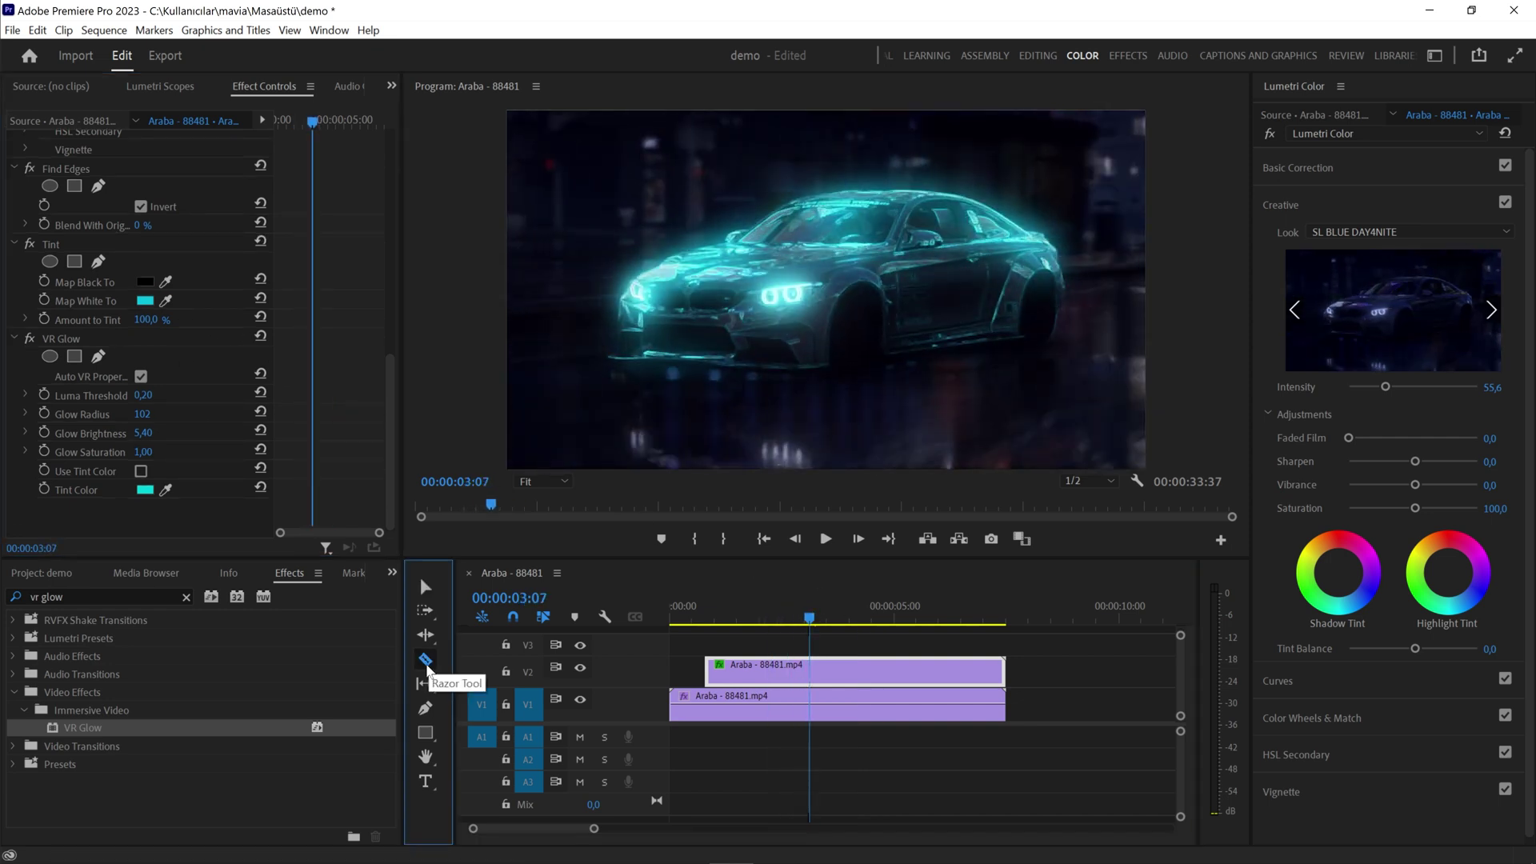
{"action": "left_click", "coordinate": [809, 672]}
{"action": "left_click", "coordinate": [905, 672]}
{"action": "key", "text": "v"}
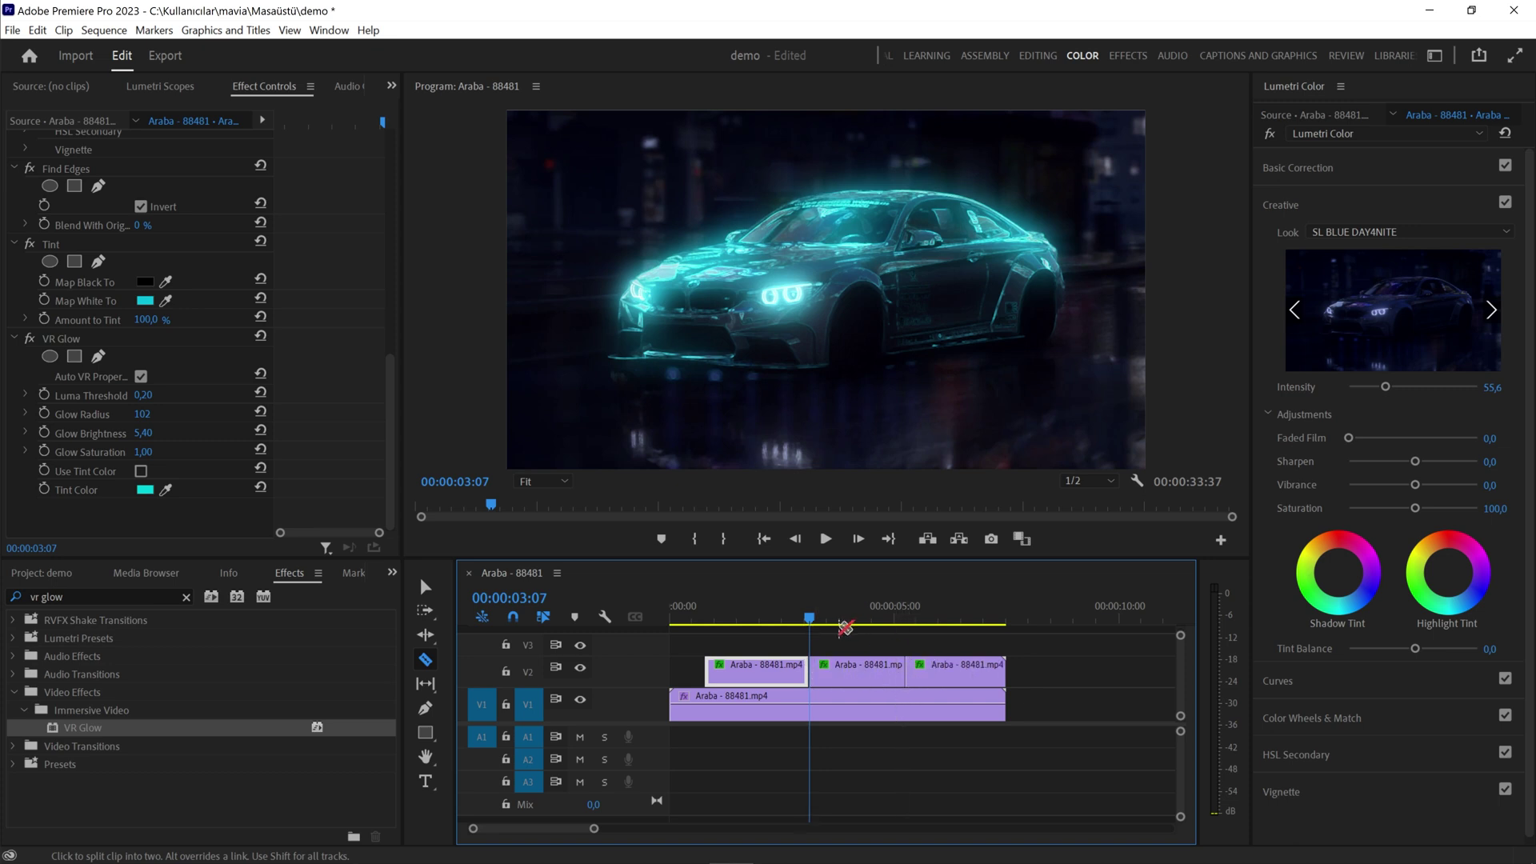
Set the middle section's Tint Map White To and VR Glow Tint Color to red.
{"action": "left_click", "coordinate": [842, 674]}
{"action": "left_click", "coordinate": [813, 619]}
{"action": "scroll", "coordinate": [383, 475], "scroll_direction": "down", "scroll_amount": 8}
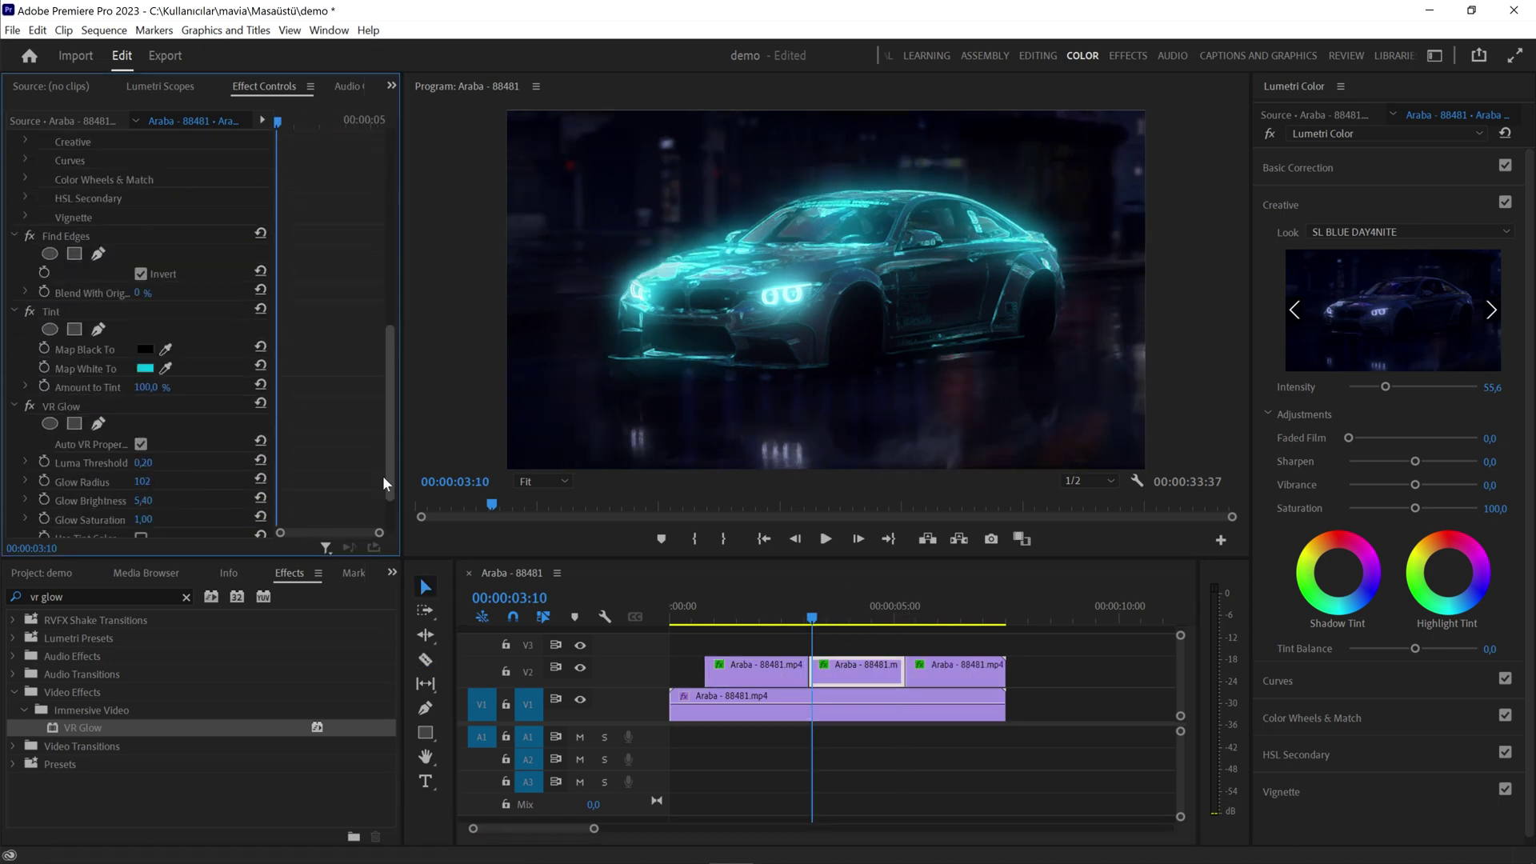
{"action": "scroll", "coordinate": [382, 476], "scroll_direction": "down", "scroll_amount": 6}
{"action": "left_click", "coordinate": [146, 301]}
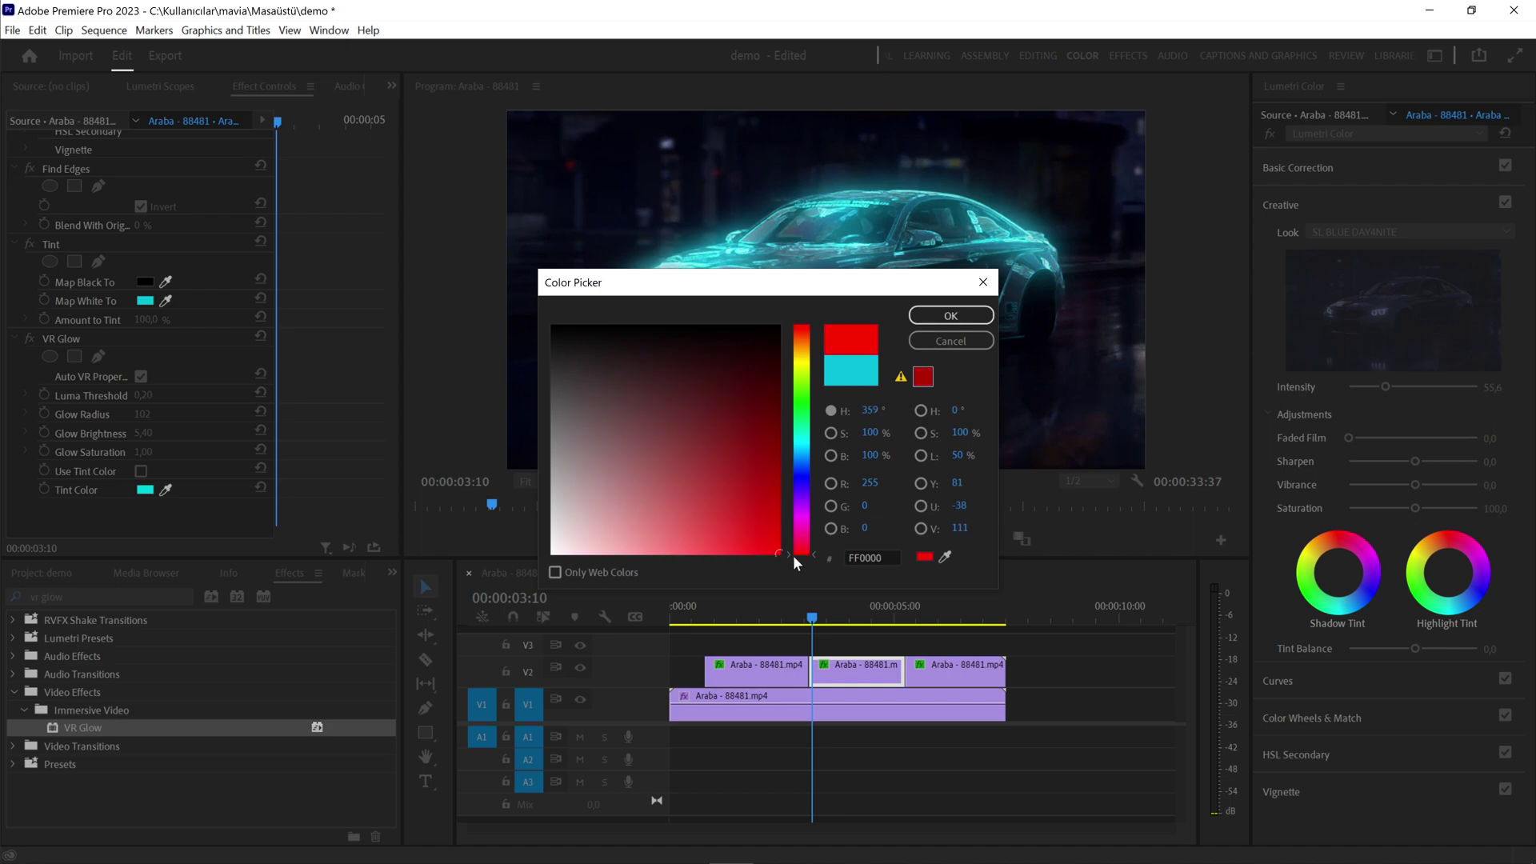
{"action": "left_click", "coordinate": [953, 317]}
{"action": "left_click", "coordinate": [144, 490]}
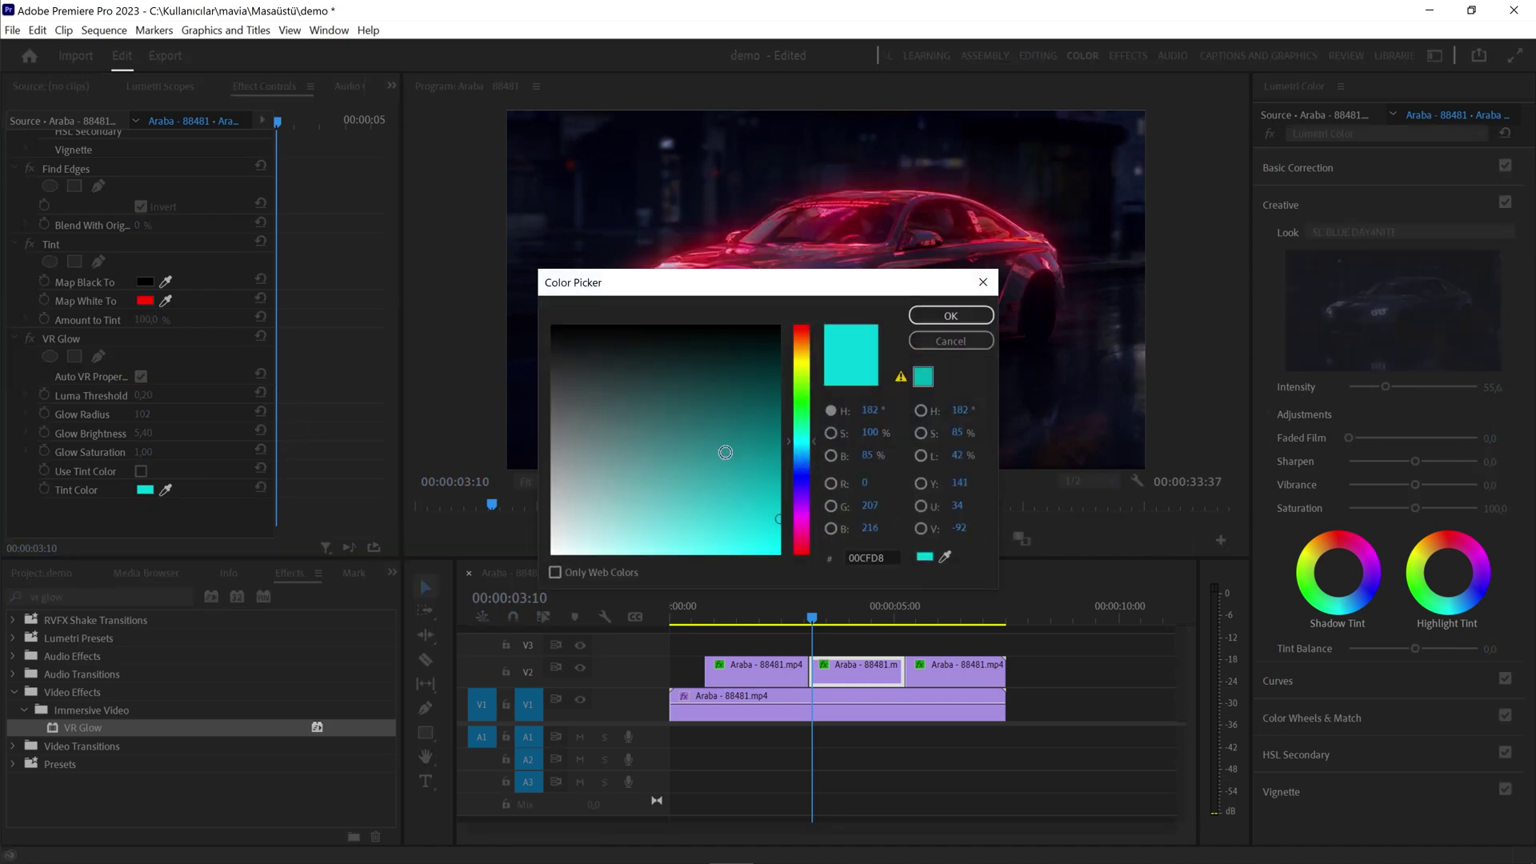
{"action": "left_click", "coordinate": [793, 546]}
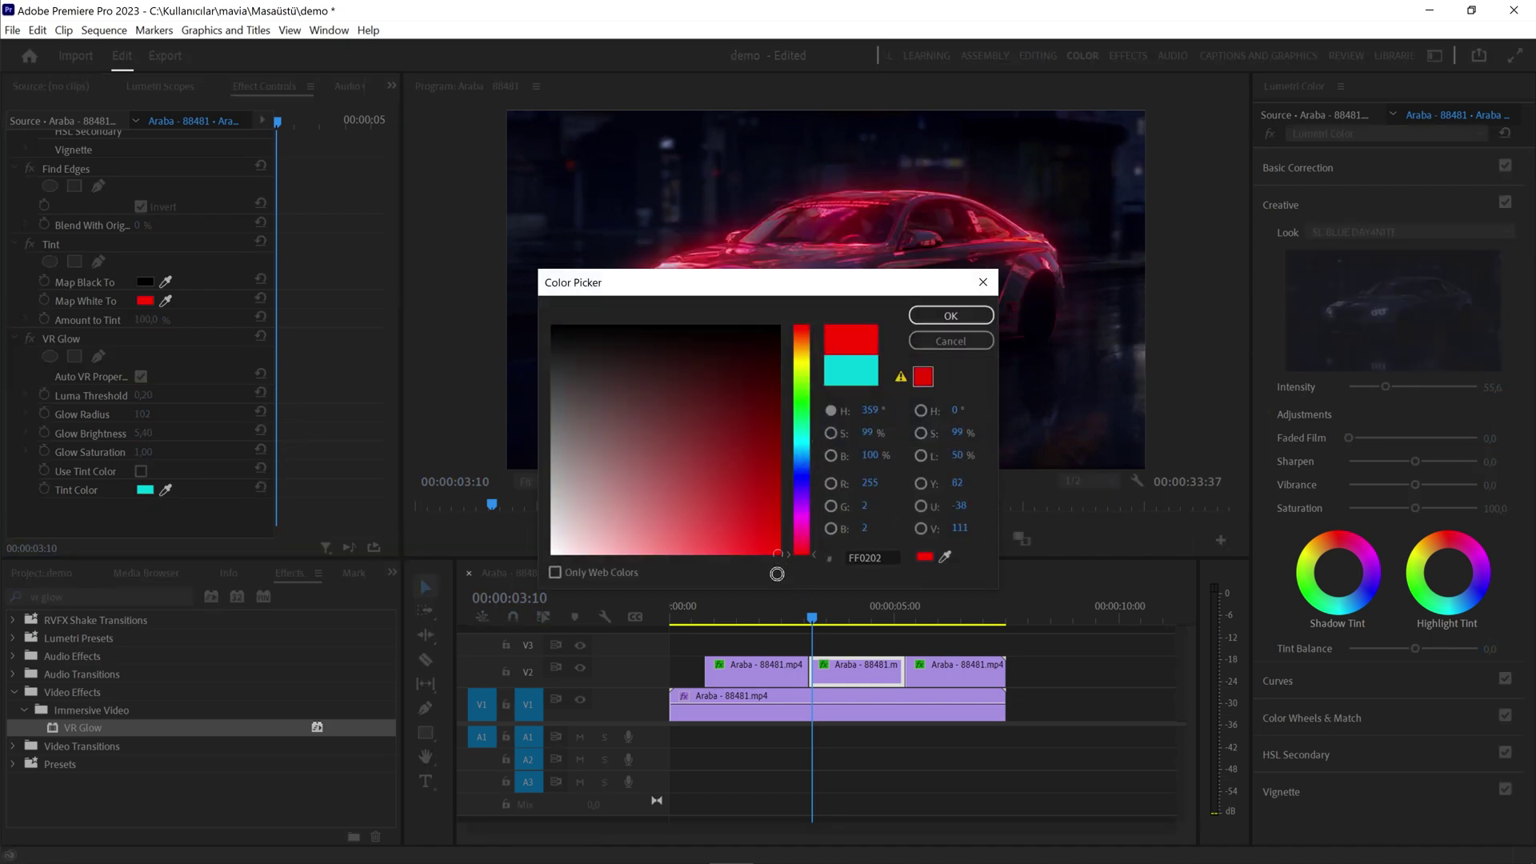
{"action": "left_click_drag", "start_coordinate": [778, 524], "coordinate": [776, 575]}
{"action": "key", "text": "Return"}
{"action": "left_click", "coordinate": [921, 609]}
Set the last section's Tint Map White To and VR Glow Tint Color to yellow F2FF04.
{"action": "left_click", "coordinate": [943, 666]}
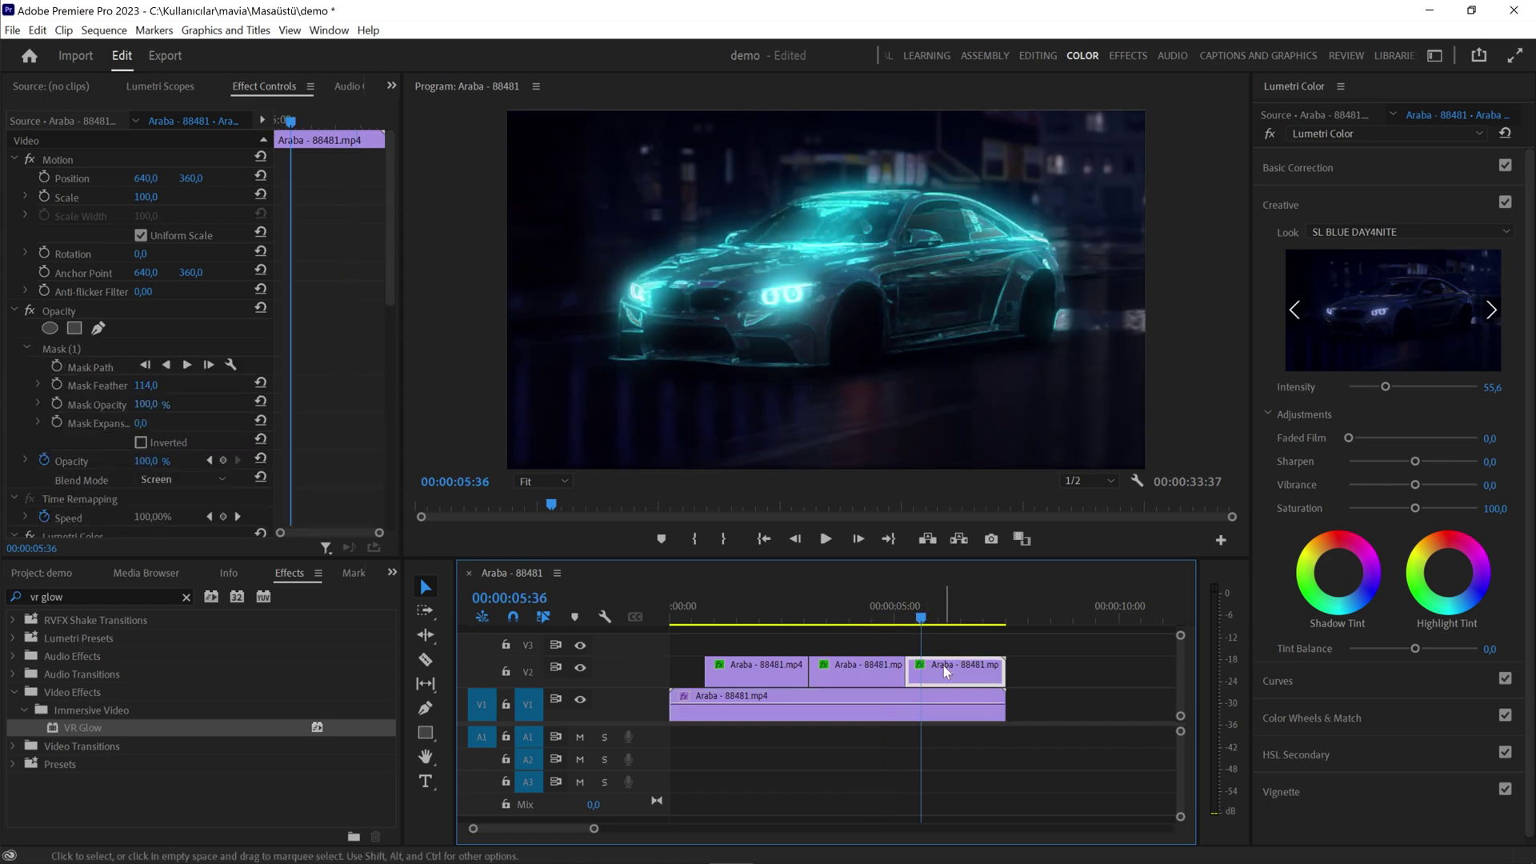
{"action": "left_click", "coordinate": [145, 301]}
{"action": "left_click", "coordinate": [801, 364]}
{"action": "left_click", "coordinate": [951, 316]}
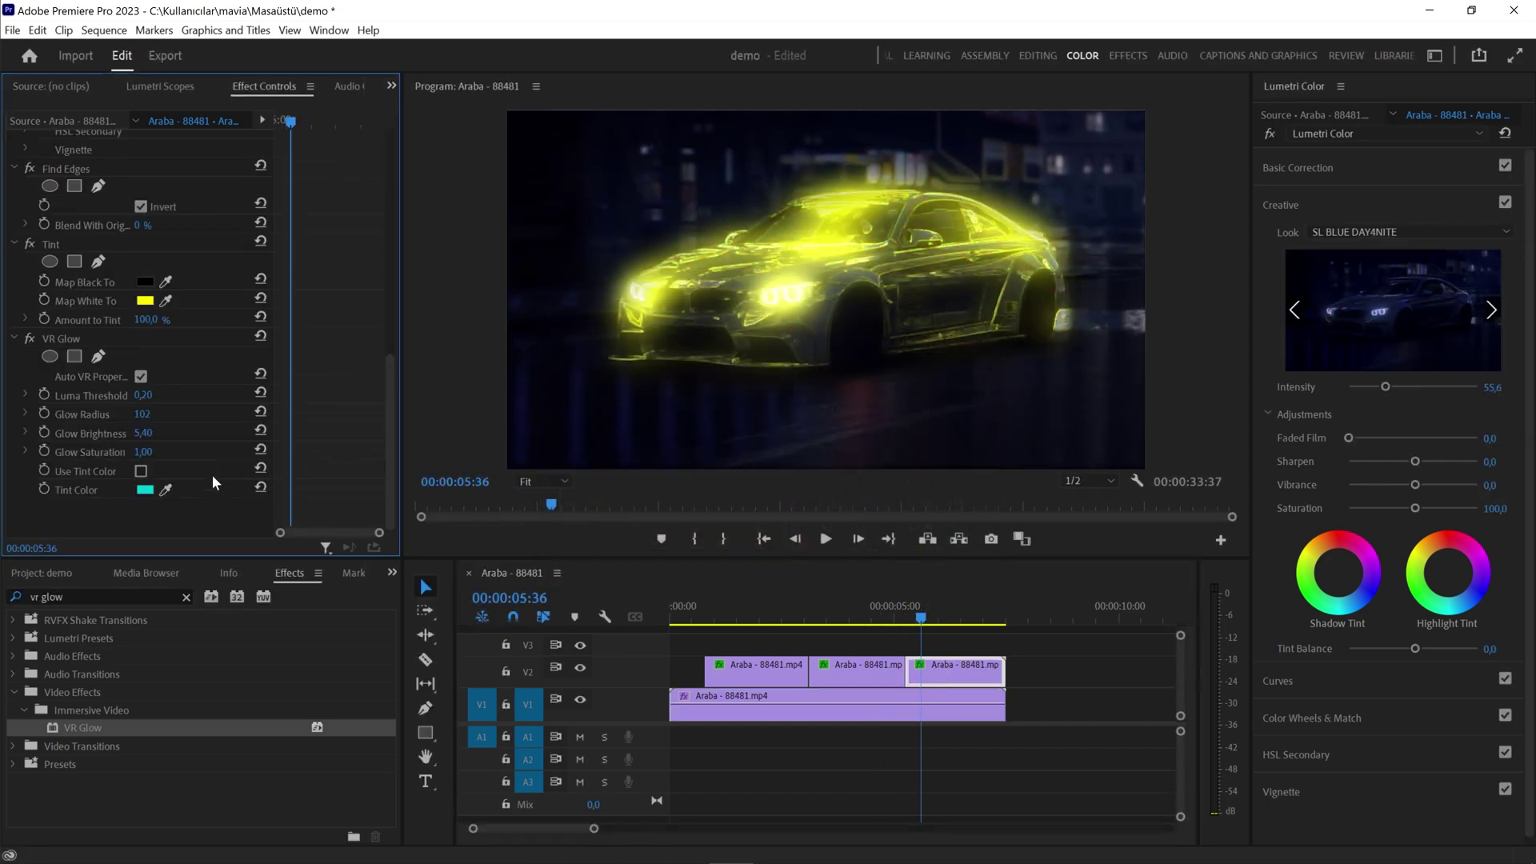
{"action": "left_click", "coordinate": [145, 489]}
{"action": "left_click", "coordinate": [801, 364]}
{"action": "left_click", "coordinate": [778, 518]}
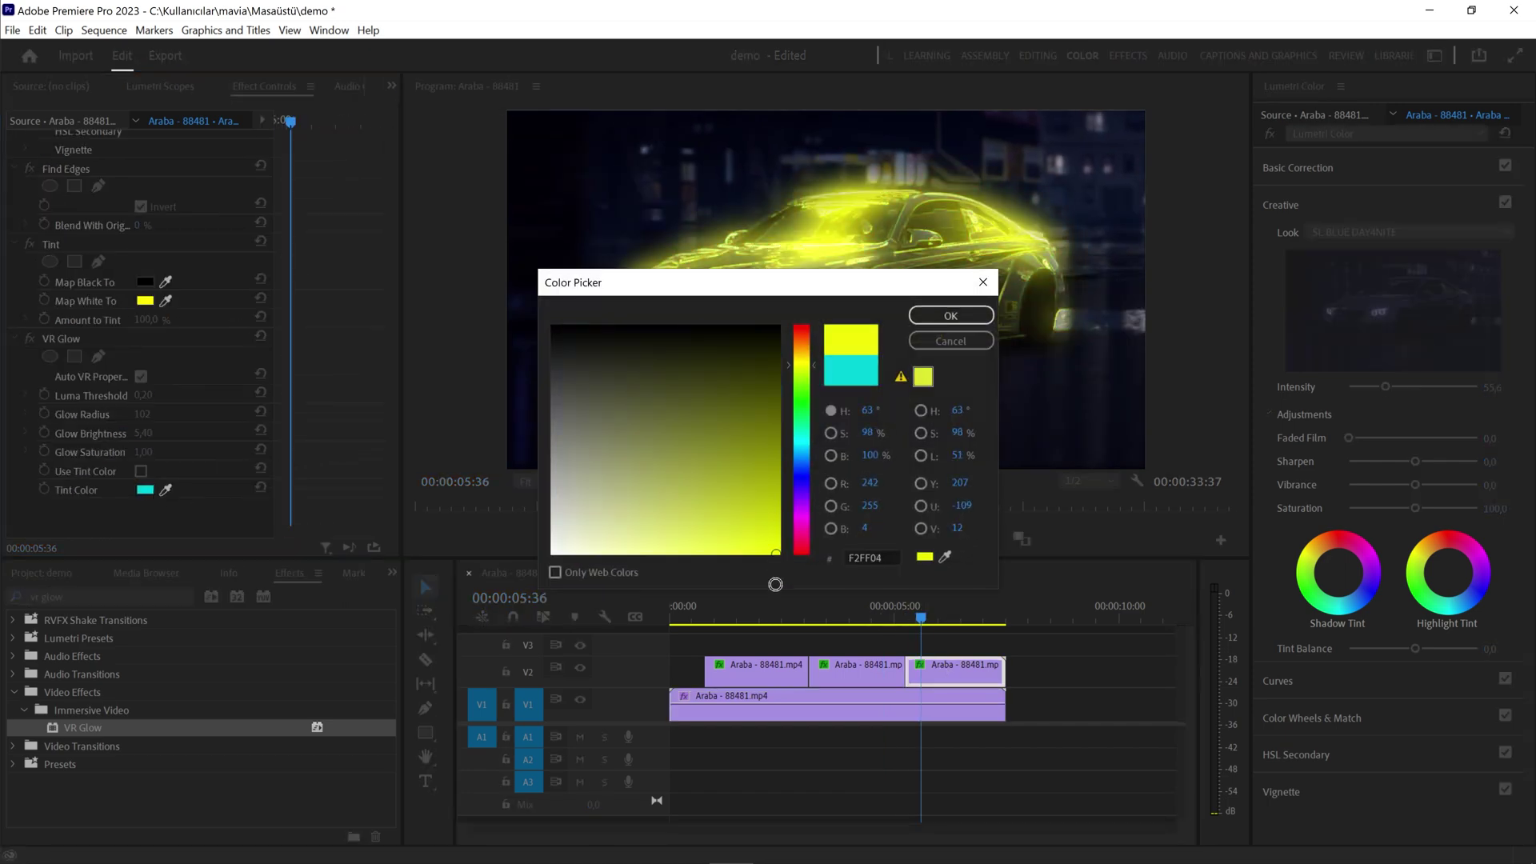
{"action": "left_click", "coordinate": [950, 315]}
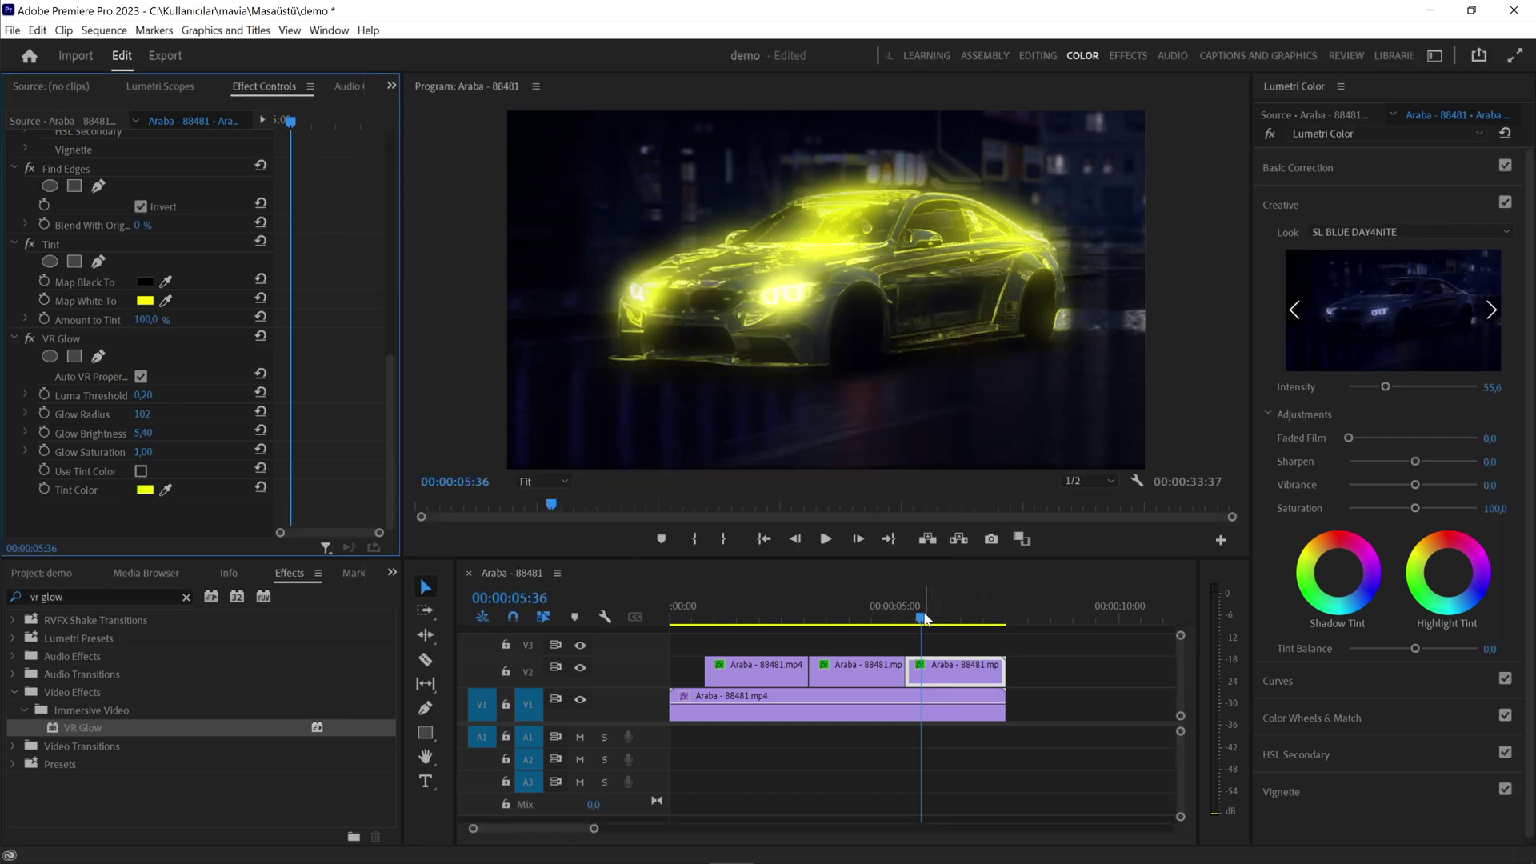
Preview the sequence from the start, then filter the Effects list for colour effects.
{"action": "left_click_drag", "start_coordinate": [920, 616], "coordinate": [663, 607]}
{"action": "left_click", "coordinate": [825, 539]}
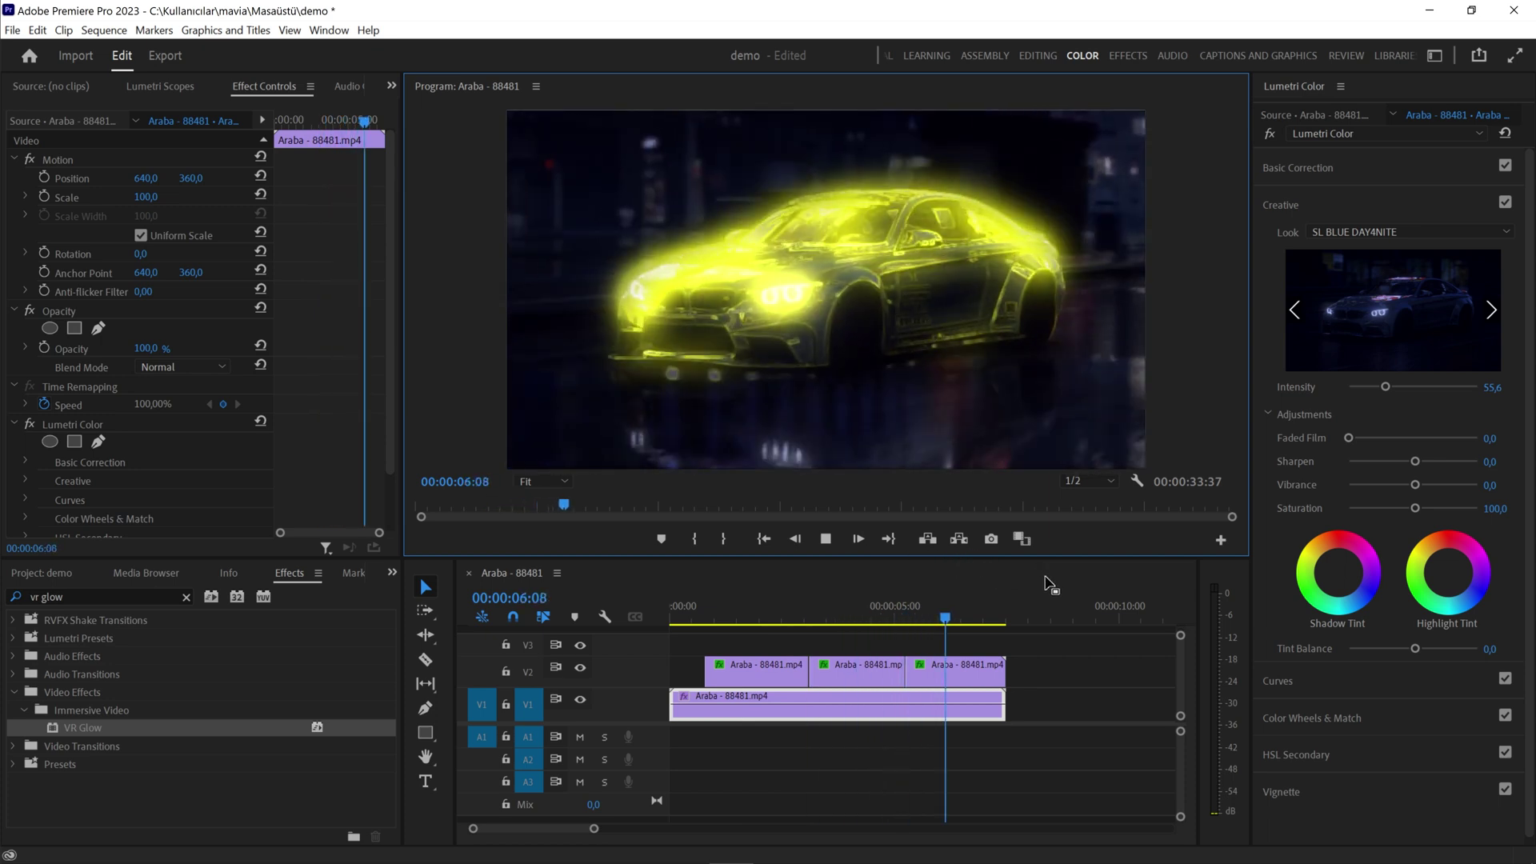
{"action": "left_click", "coordinate": [960, 618]}
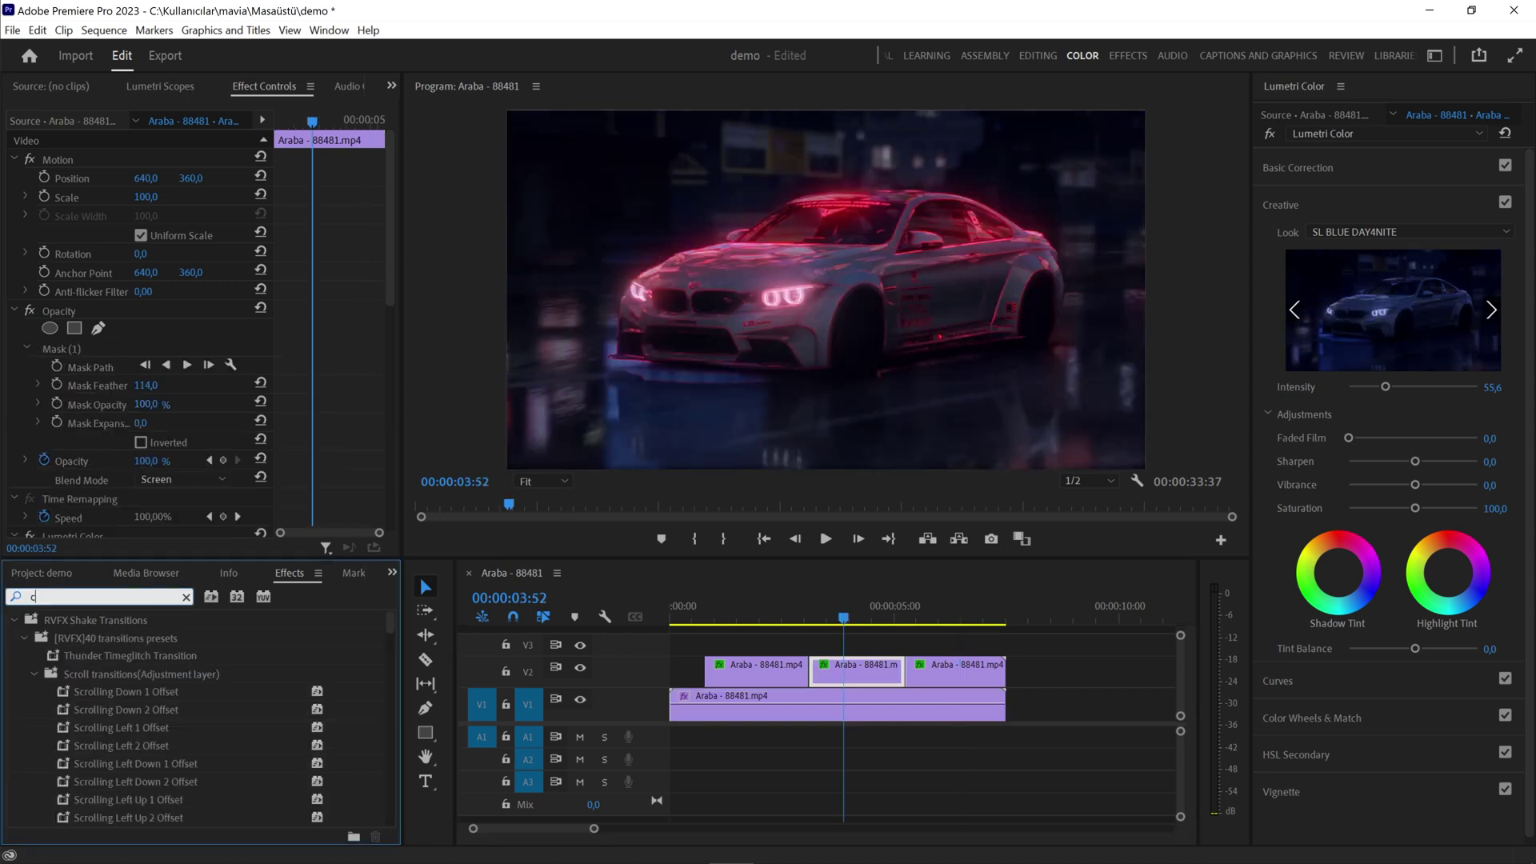
{"action": "type", "text": "lor"}
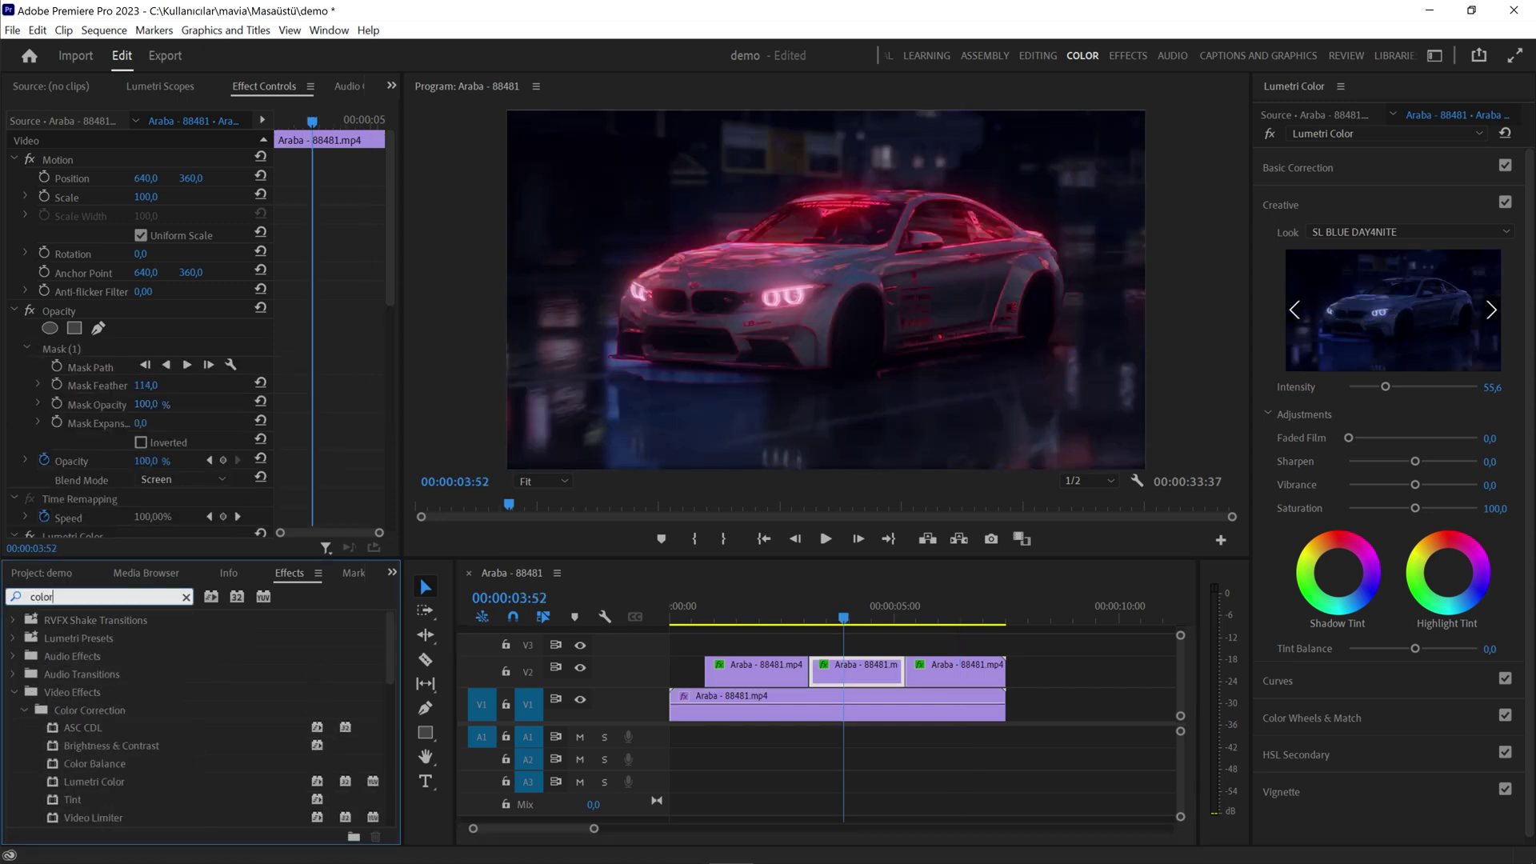
{"action": "type", "text": " balance"}
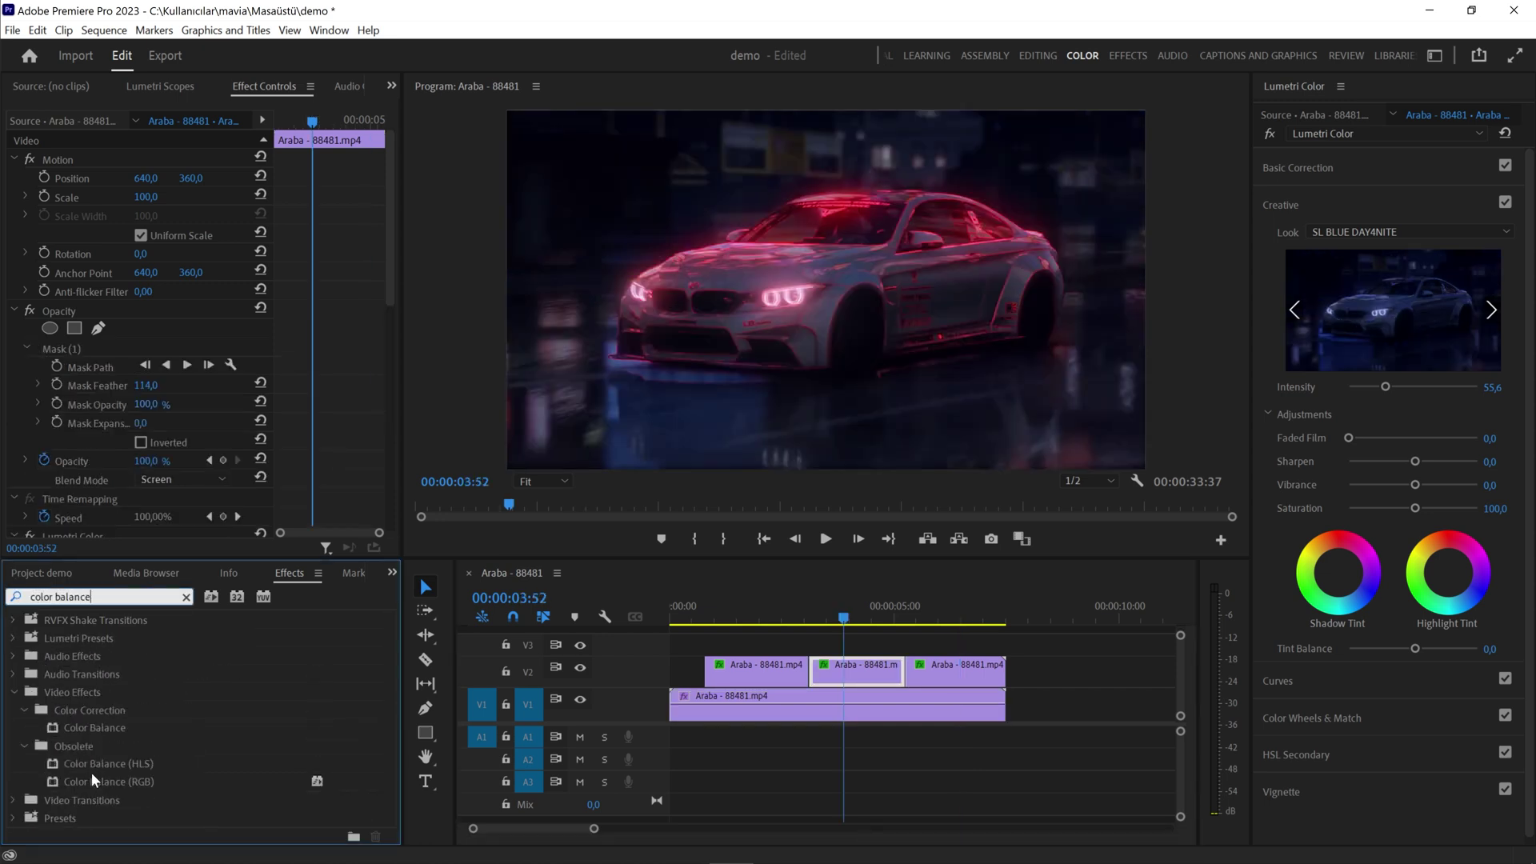
Razor the V1 base clip at both section boundaries, splitting it into three pieces.
{"action": "mouse_move", "coordinate": [68, 783]}
{"action": "left_mouse_down"}
{"action": "mouse_move", "coordinate": [297, 729]}
{"action": "mouse_move", "coordinate": [765, 710]}
{"action": "left_mouse_up"}
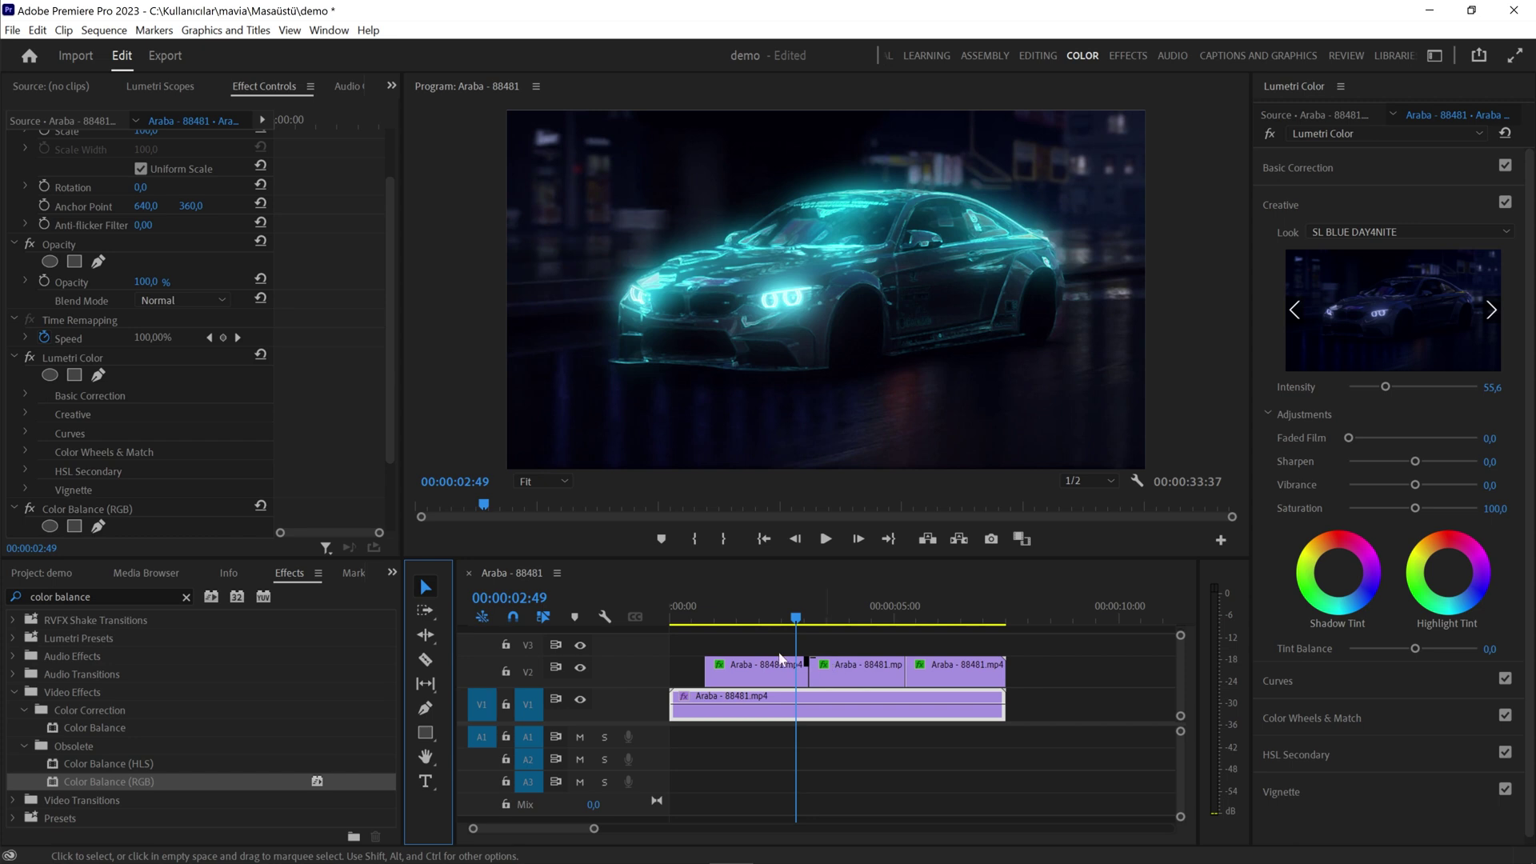
{"action": "left_click", "coordinate": [425, 659]}
{"action": "left_click", "coordinate": [809, 701]}
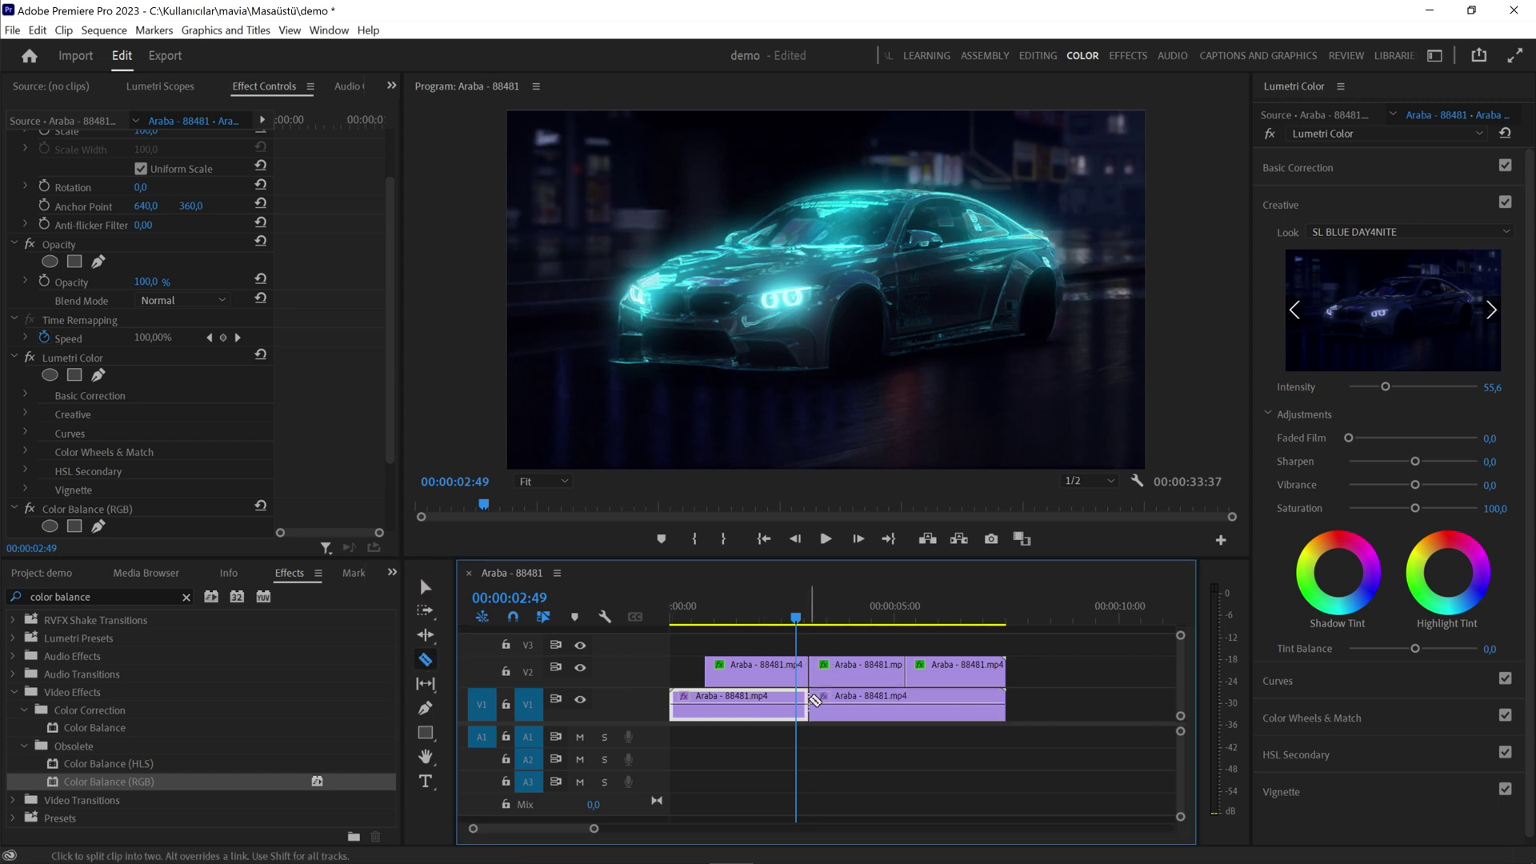
{"action": "left_click", "coordinate": [906, 706]}
{"action": "left_click", "coordinate": [815, 616]}
{"action": "key", "text": "v"}
Apply Color Balance (RGB) to the middle section and zero its green and blue to tint it red.
{"action": "left_click", "coordinate": [852, 714]}
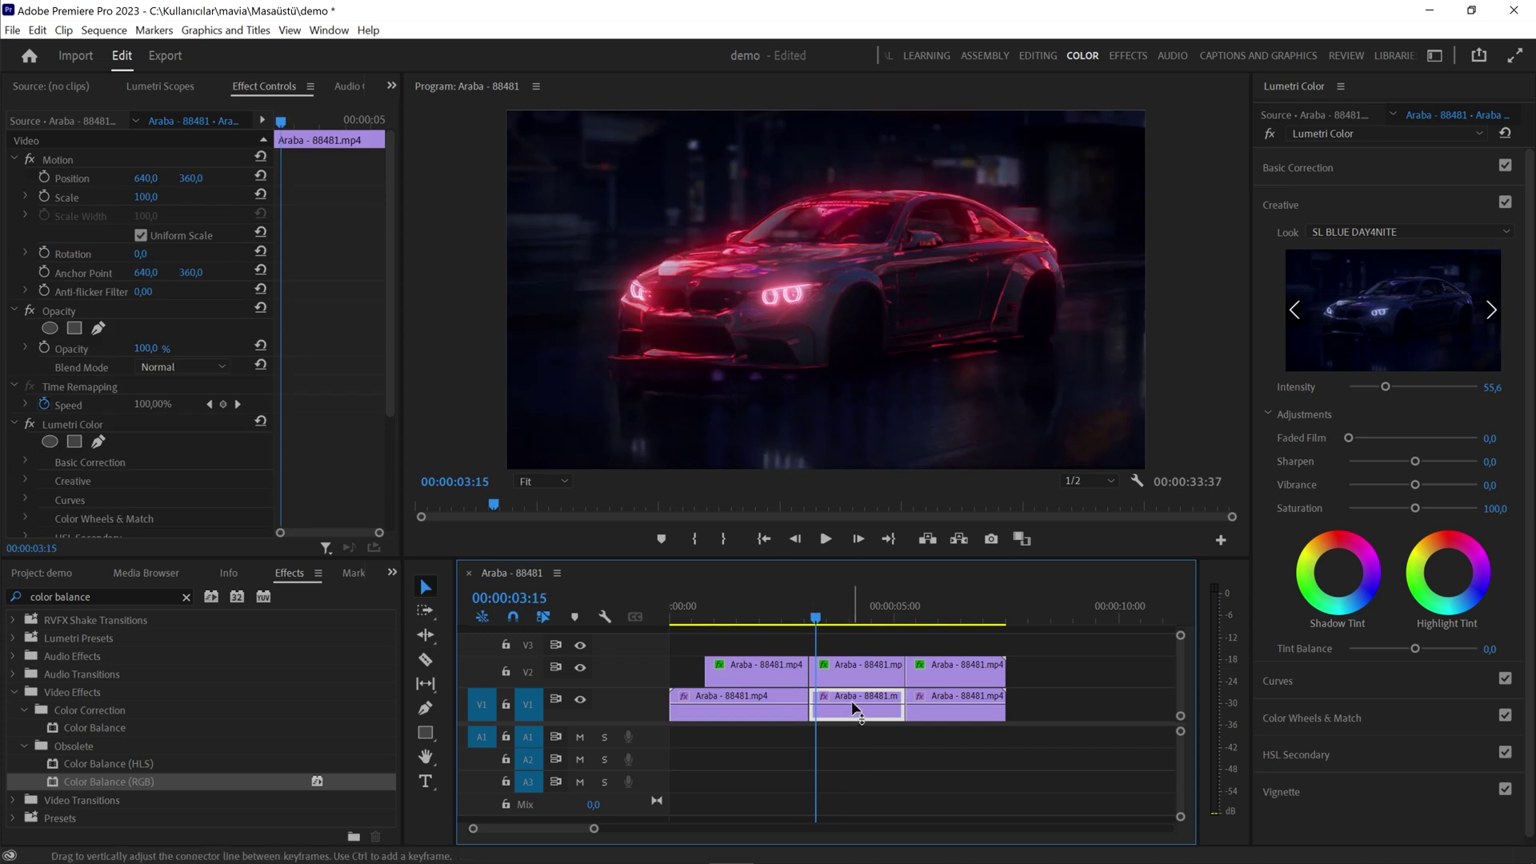
{"action": "left_click_drag", "start_coordinate": [852, 715], "coordinate": [851, 701]}
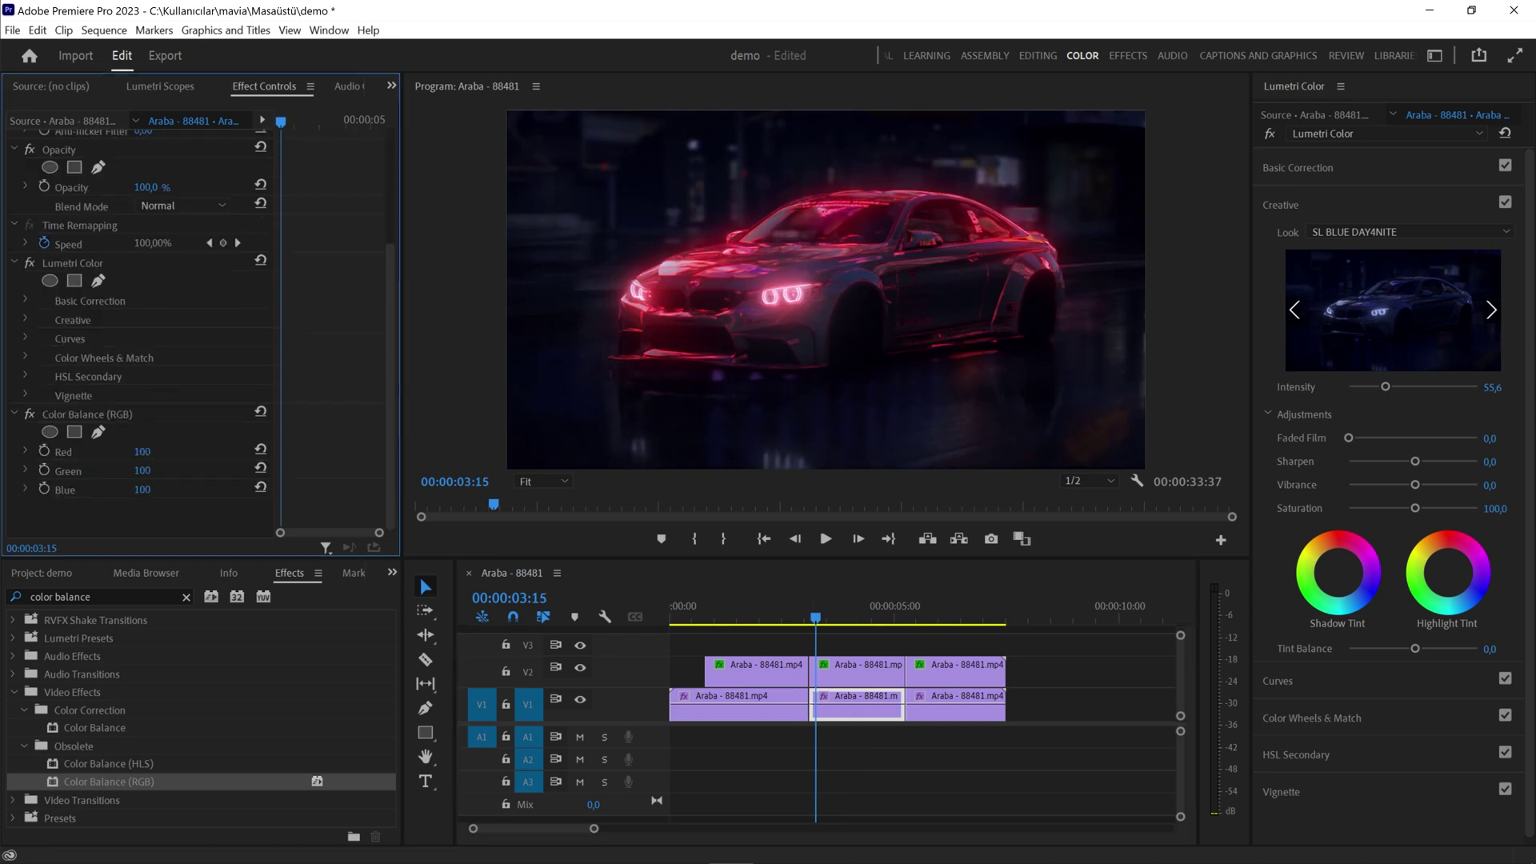
{"action": "mouse_move", "coordinate": [142, 471]}
{"action": "left_mouse_down"}
{"action": "mouse_move", "coordinate": [80, 471]}
{"action": "mouse_move", "coordinate": [80, 489]}
{"action": "left_mouse_up"}
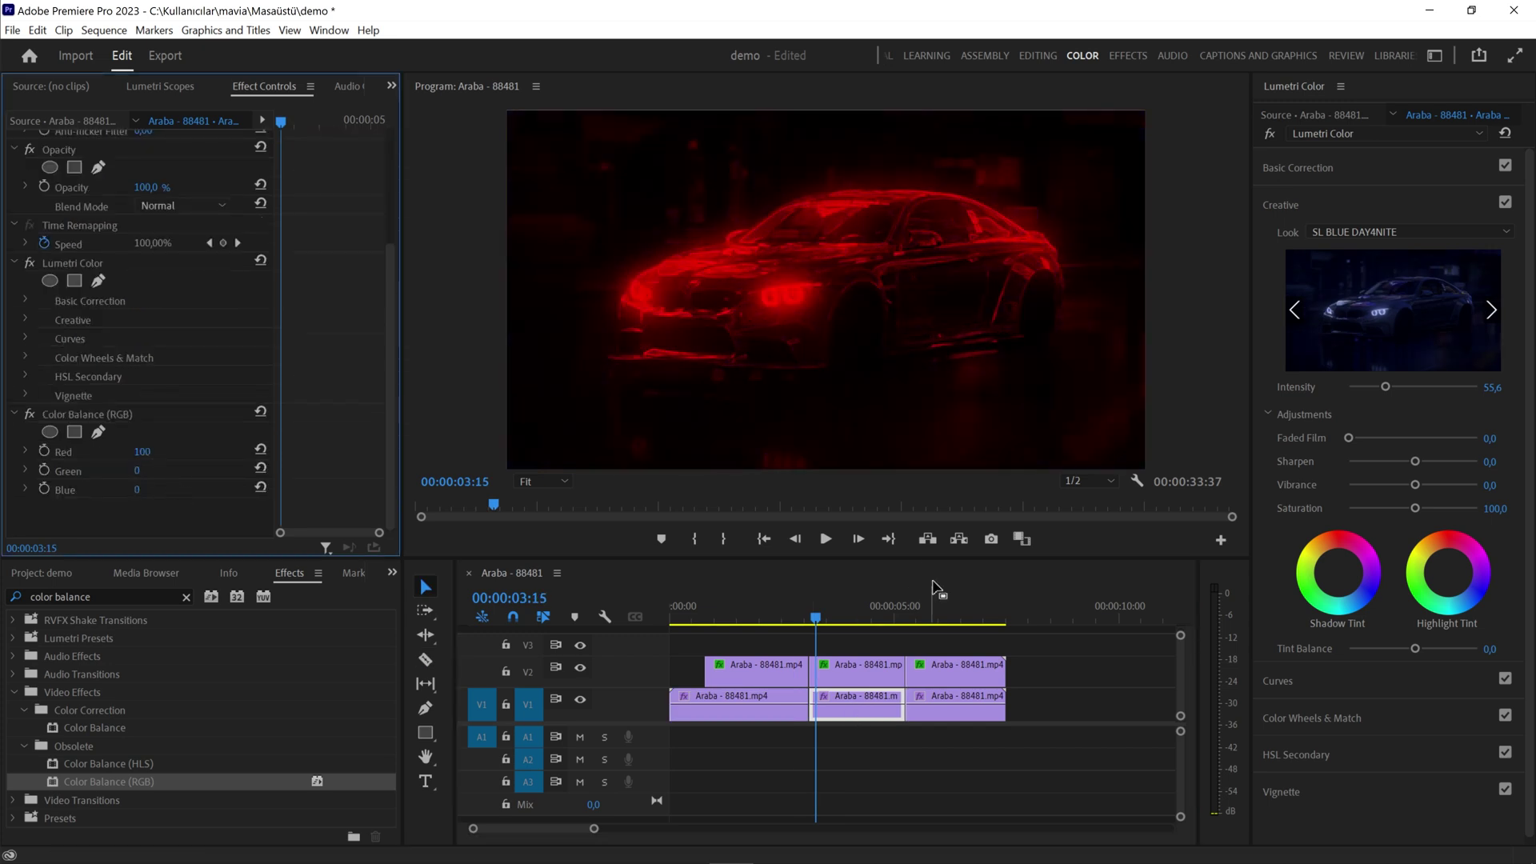
Zero the blue on the last section's Color Balance (RGB) for yellow-green, then play the sequence.
{"action": "left_click_drag", "start_coordinate": [826, 617], "coordinate": [941, 628]}
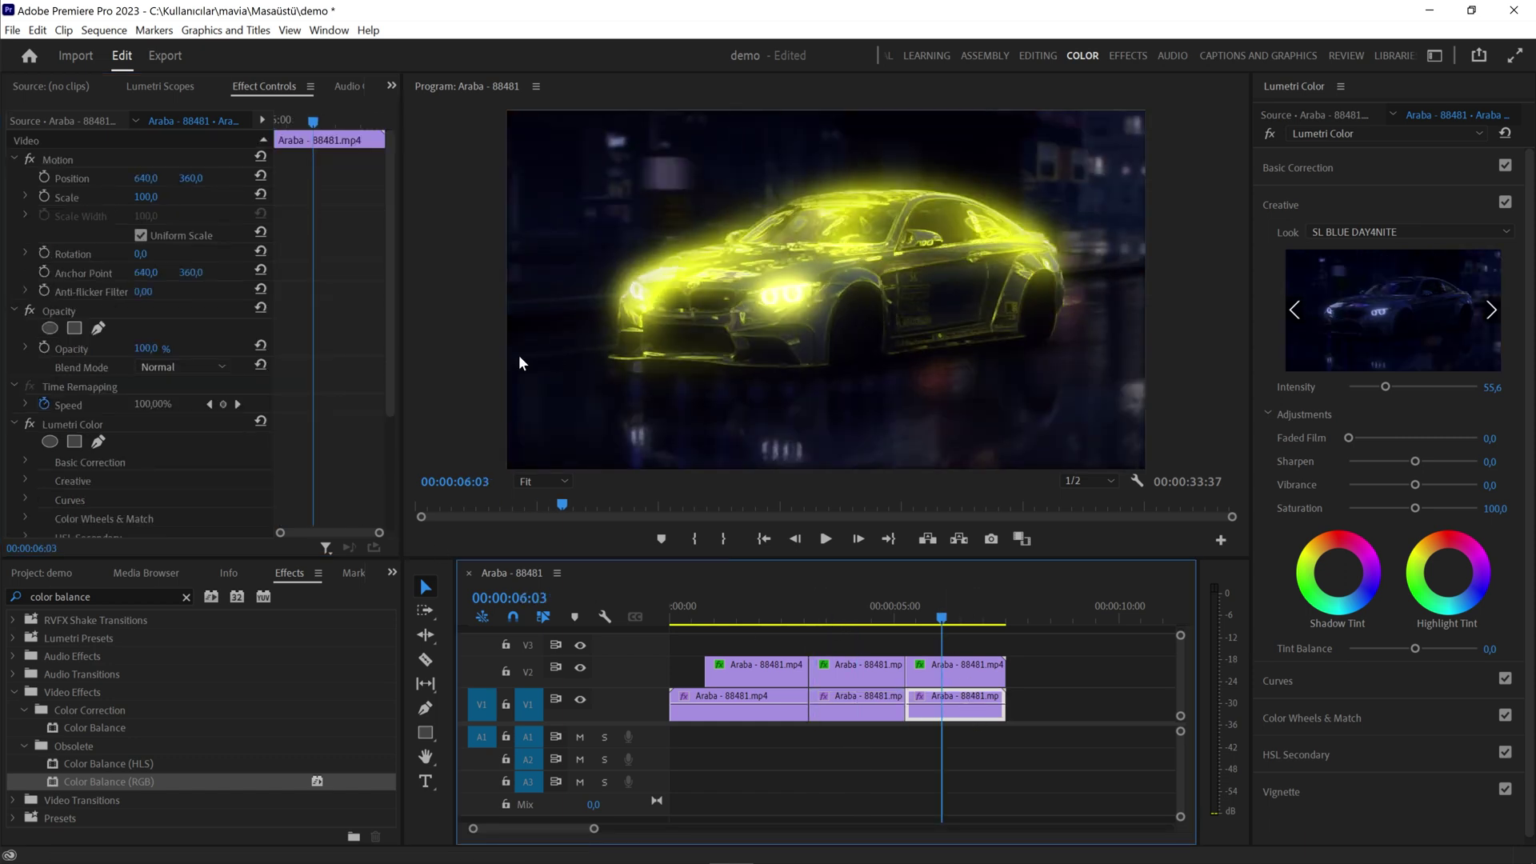
{"action": "left_click_drag", "start_coordinate": [399, 371], "coordinate": [395, 373]}
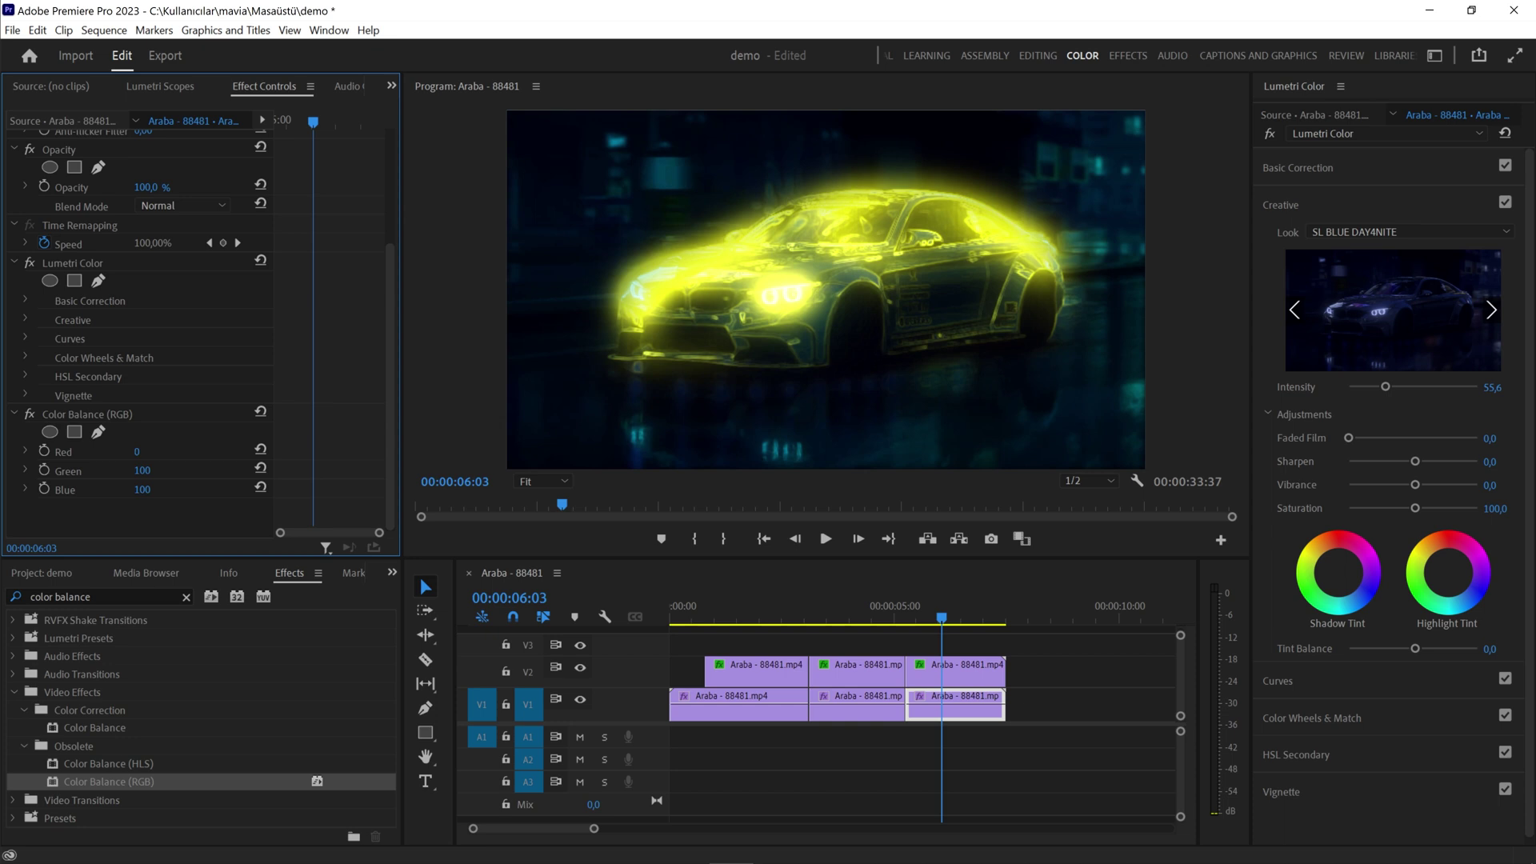
{"action": "left_click_drag", "start_coordinate": [171, 493], "coordinate": [159, 491]}
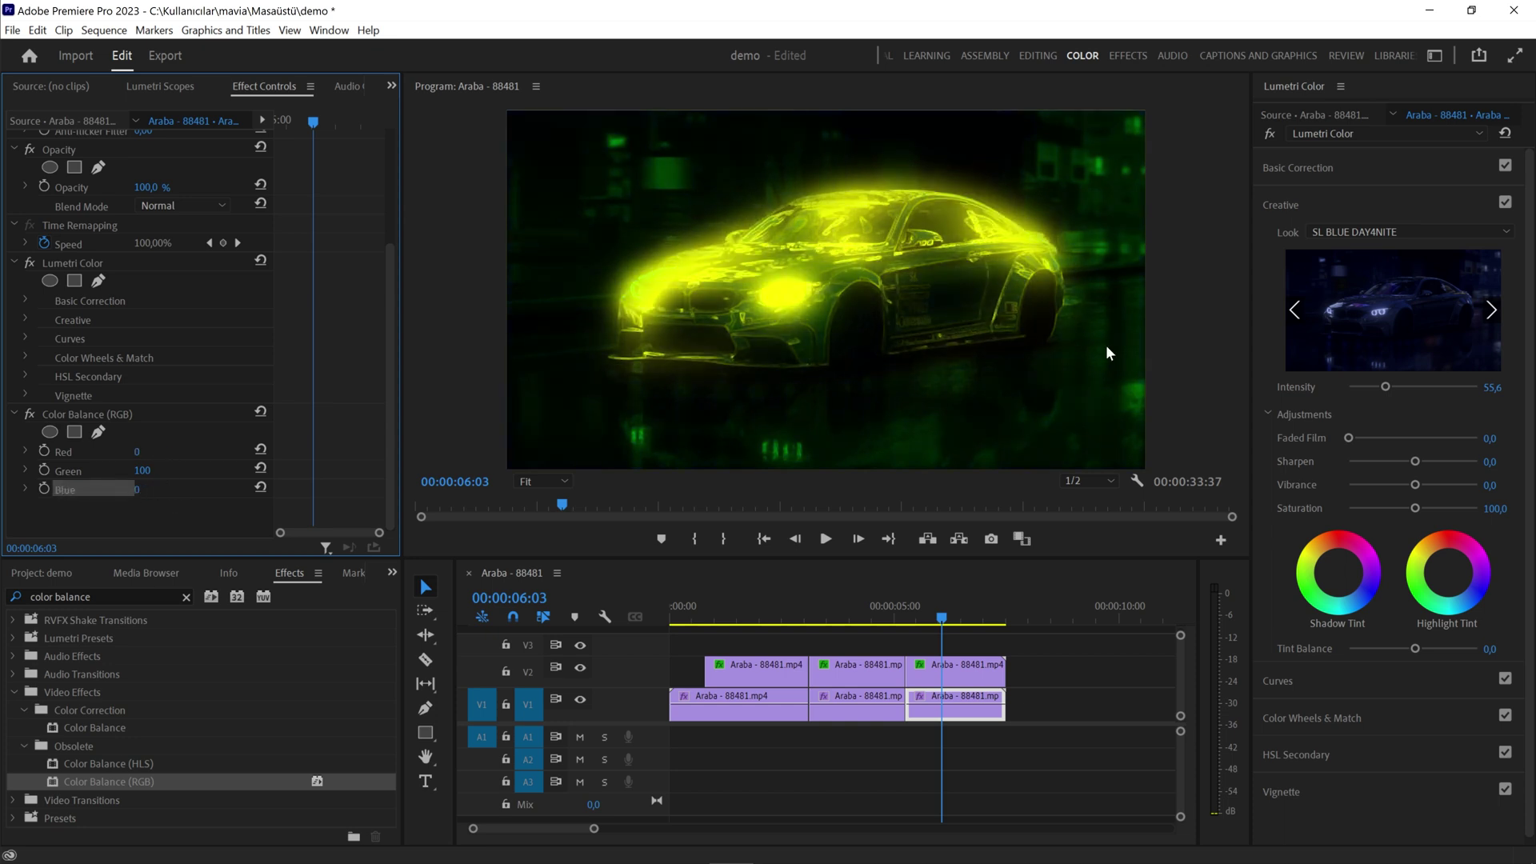
{"action": "left_click", "coordinate": [676, 607]}
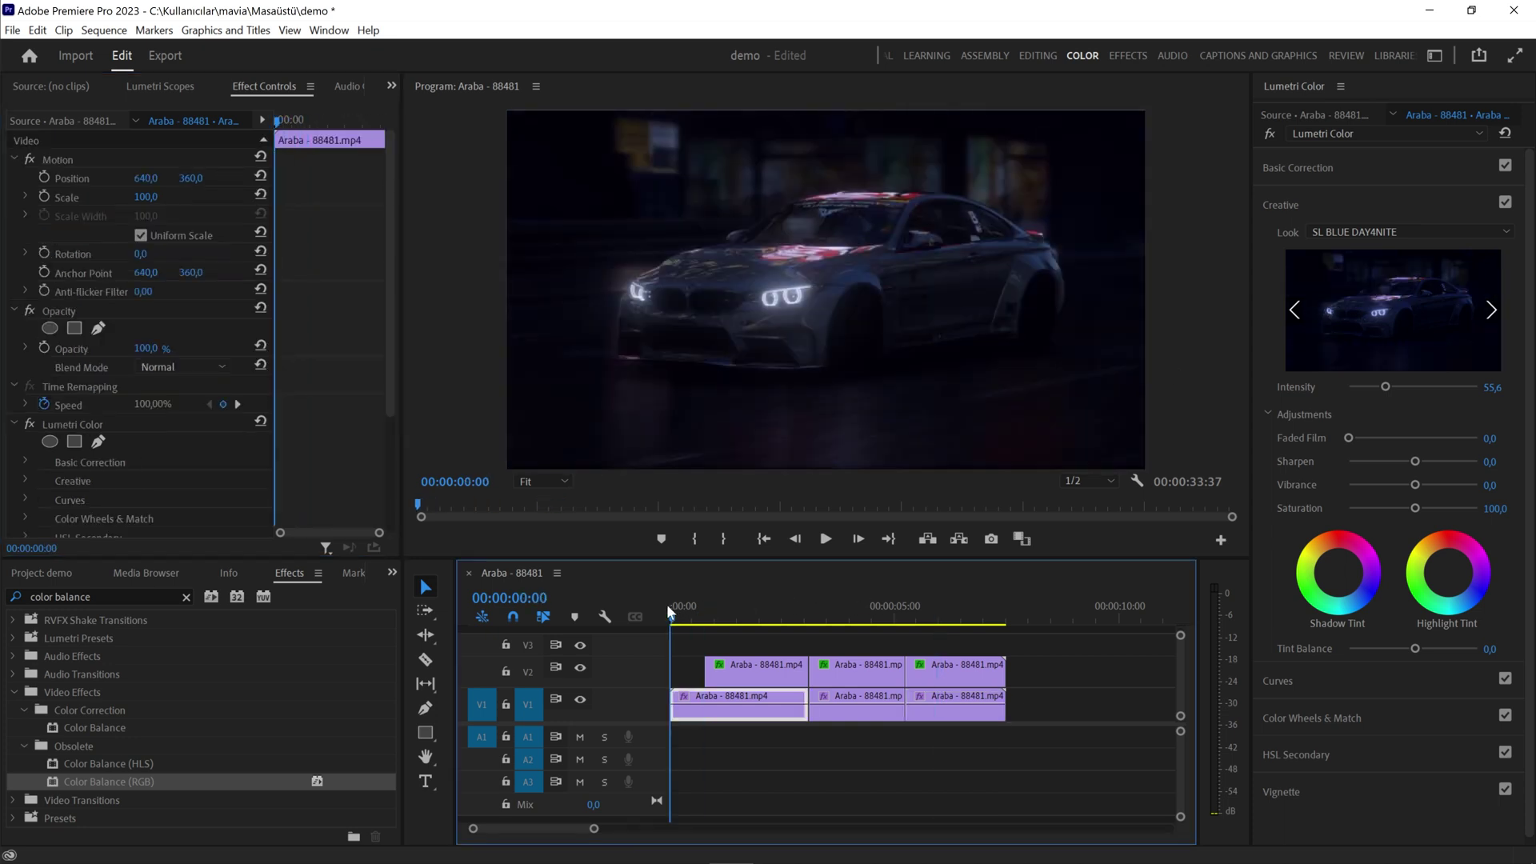
{"action": "left_click", "coordinate": [826, 538]}
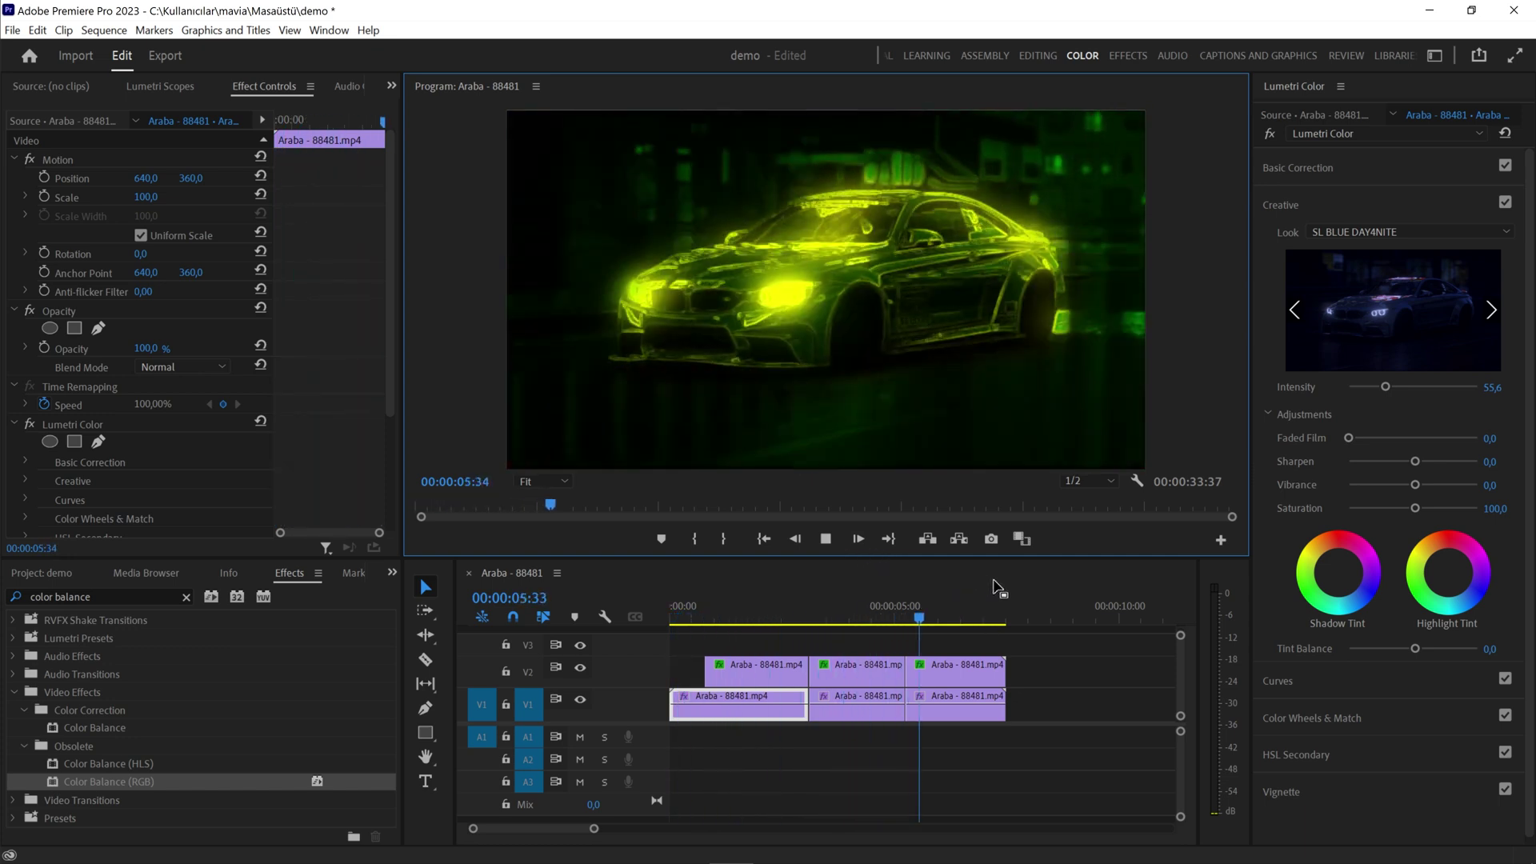
{"action": "left_click", "coordinate": [775, 608]}
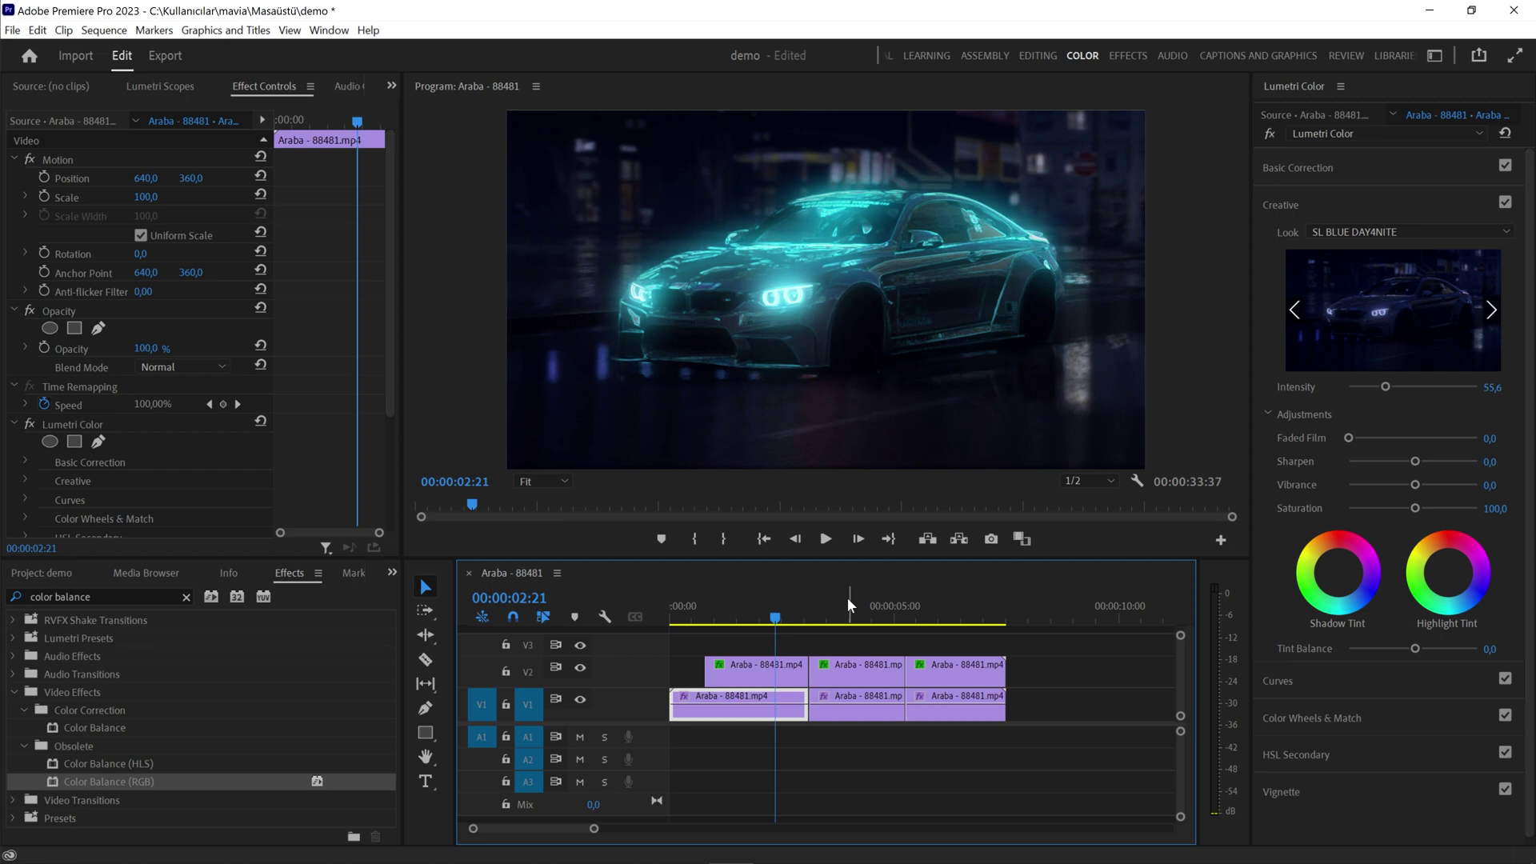
{"action": "left_click", "coordinate": [750, 610]}
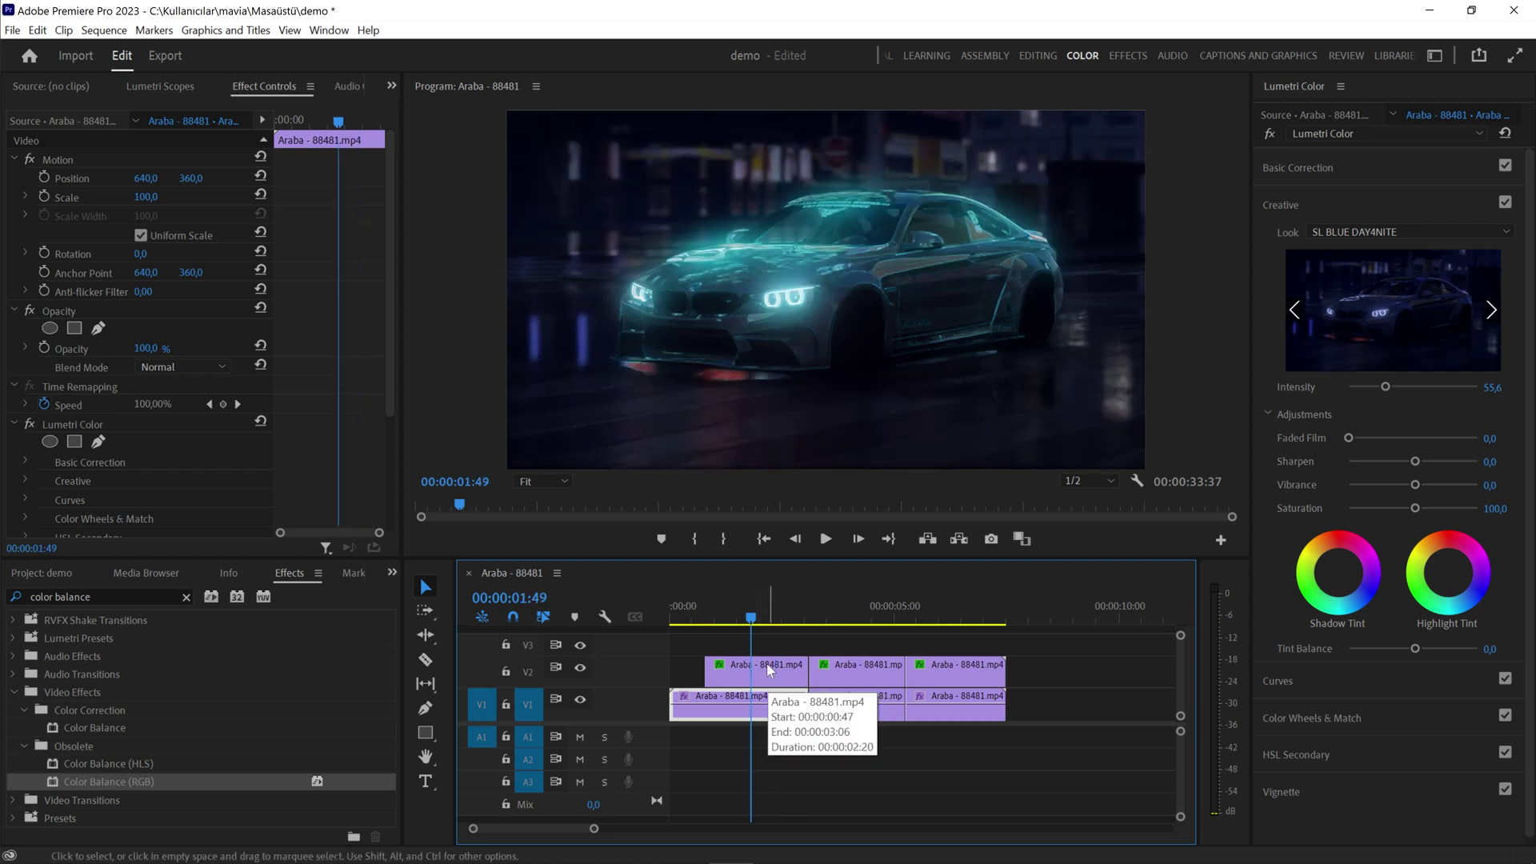